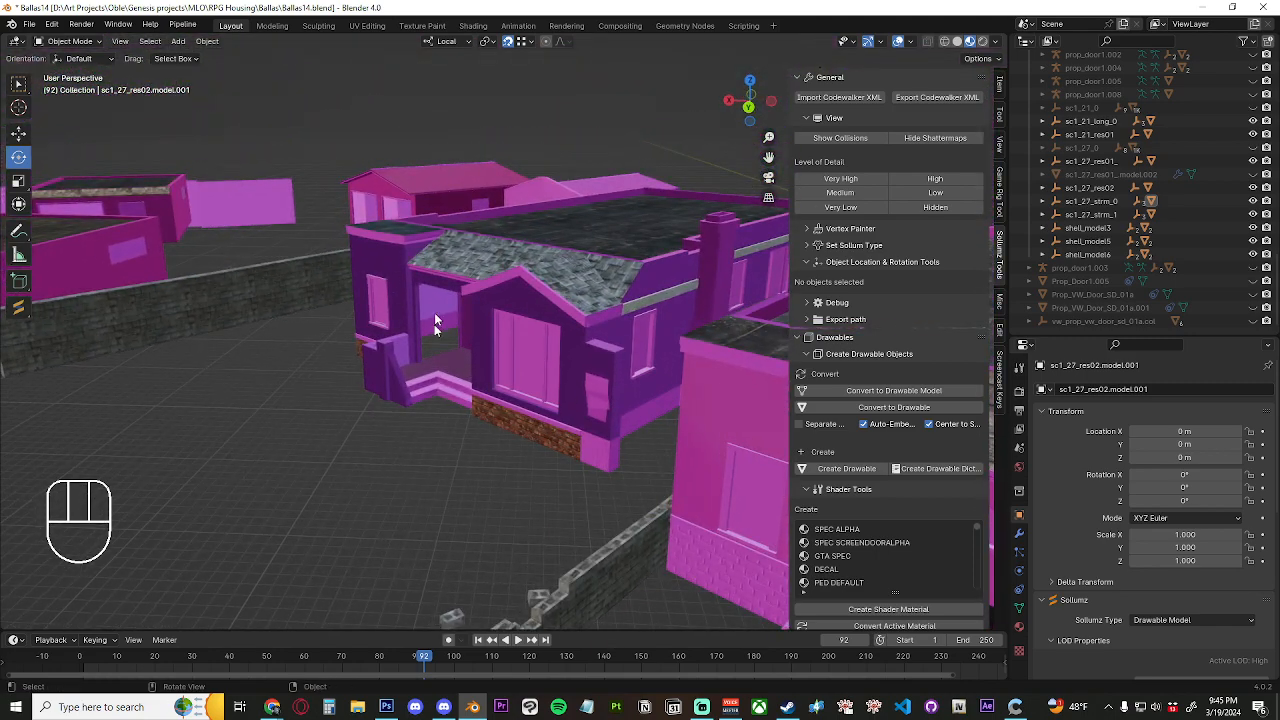
middle_click_drag(465, 488, 447, 380)
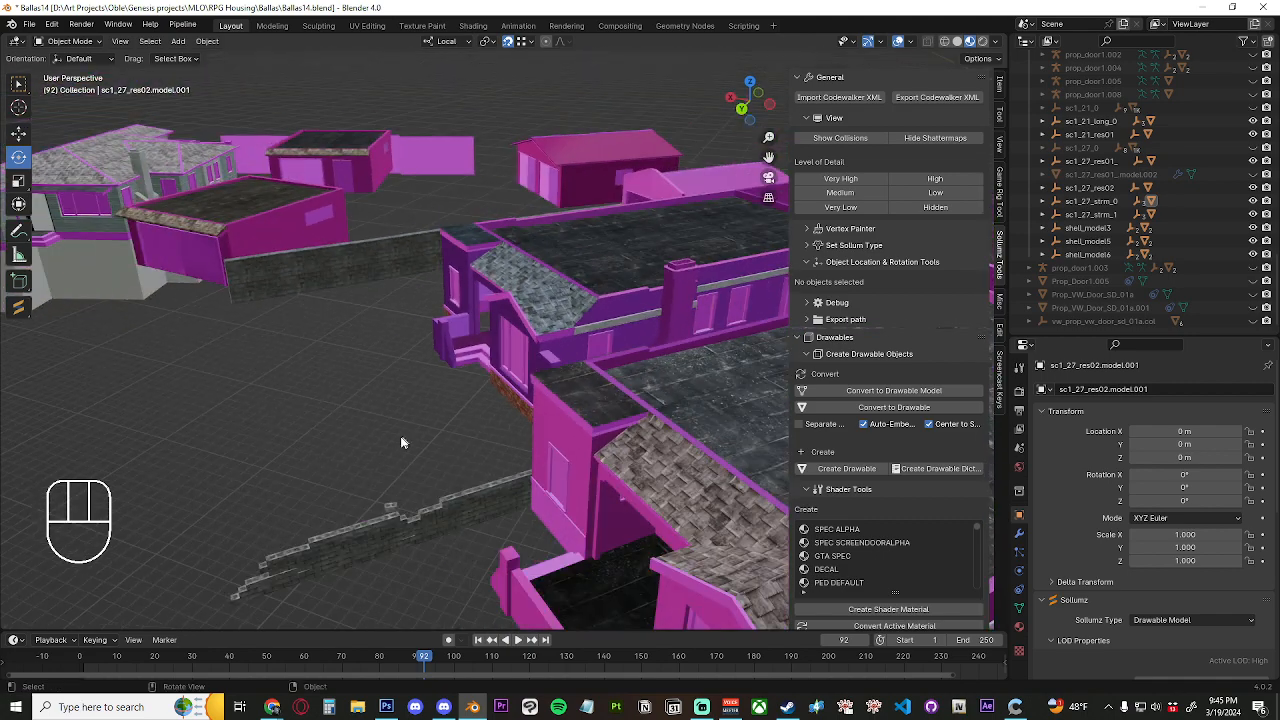
middle_click_drag(316, 452, 495, 400, "shift")
middle_click_drag(456, 440, 314, 384)
middle_click_drag(314, 384, 454, 436, "shift")
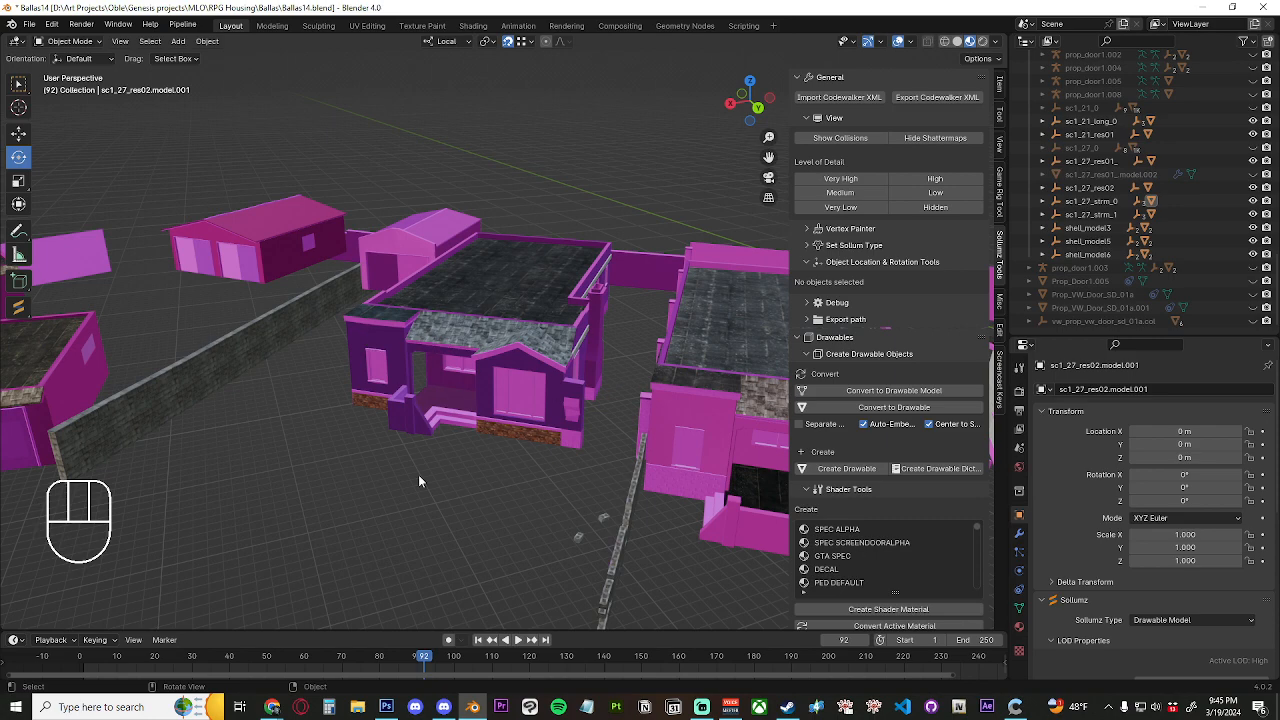
Switch to Photoshop, hide Layer 2 with the handwritten labels on the neighbourhood map, and return to Blender
left_click(386, 706)
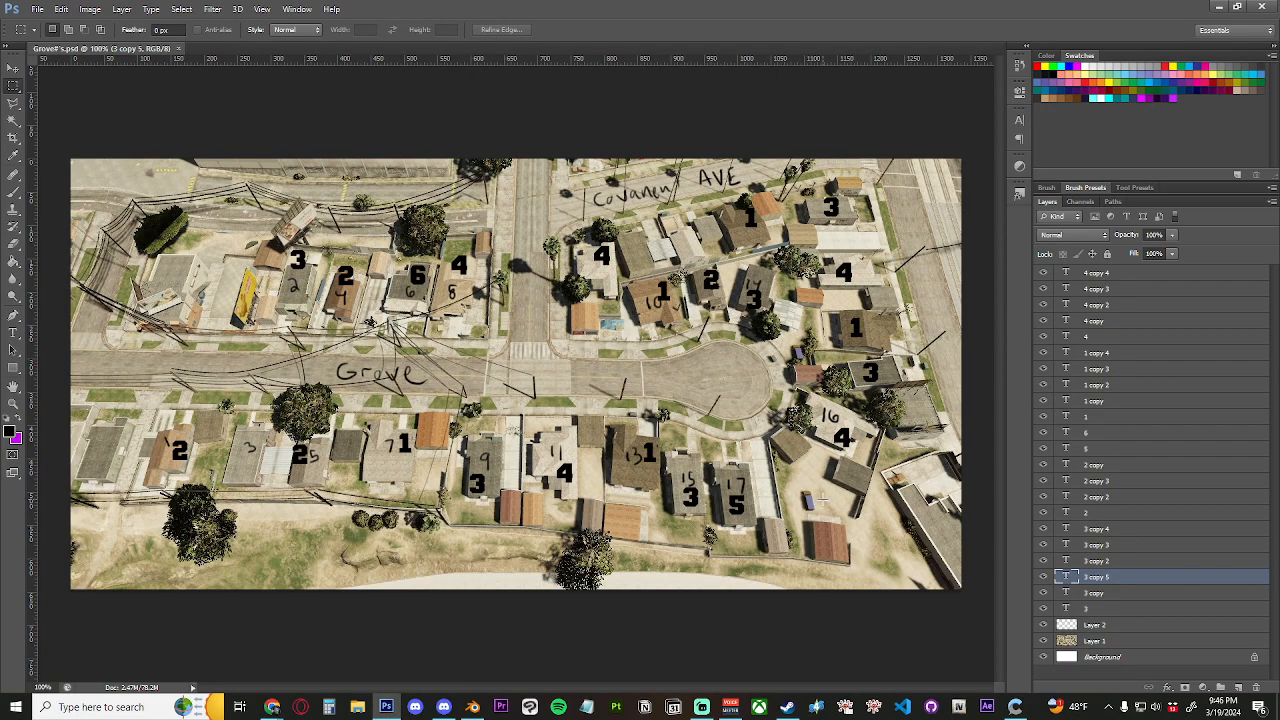
left_click(1044, 626)
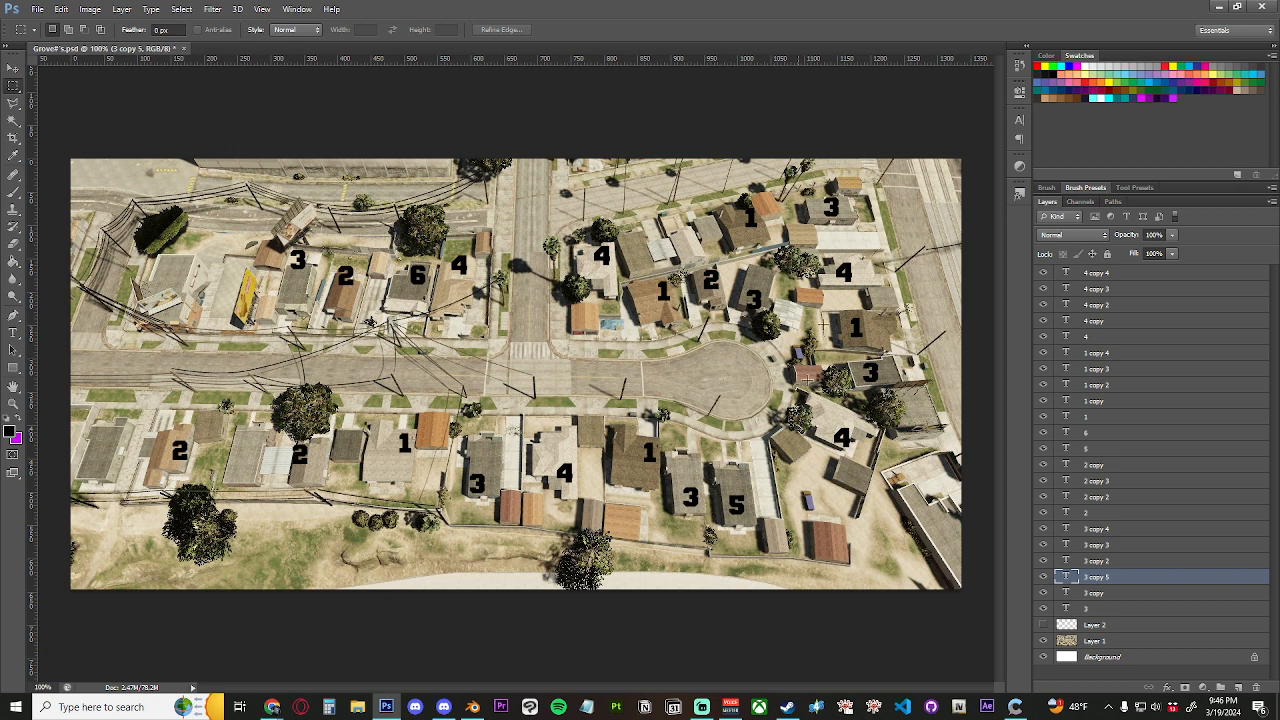
left_click(1218, 6)
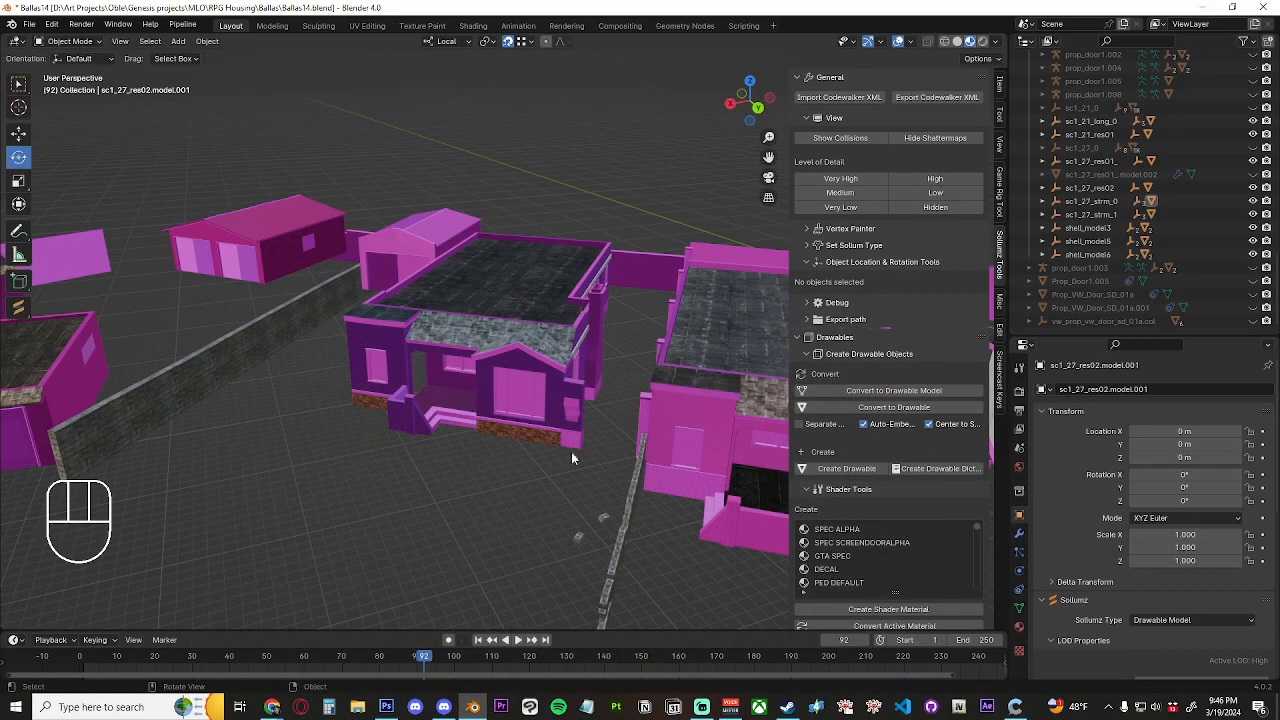
Select the existing shell_model5 drawable and look over the neighbourhood's house models
left_click(1090, 241)
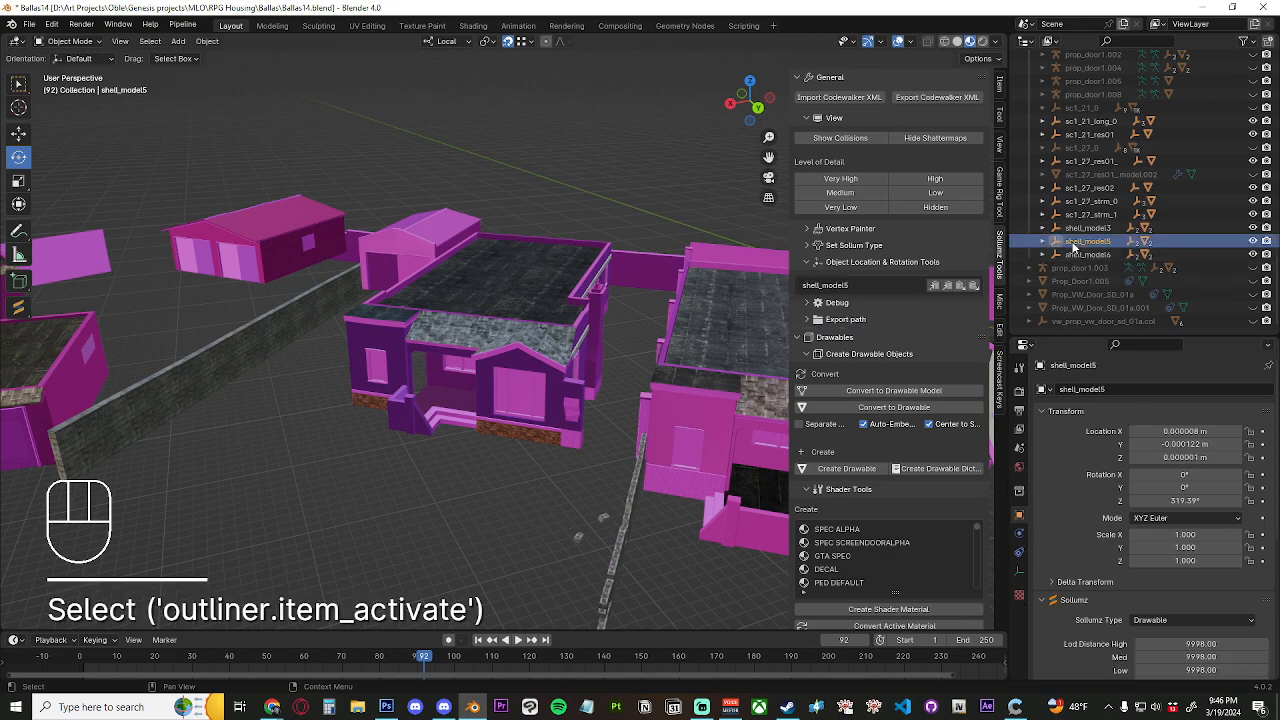
scroll(520, 420, "down", 10)
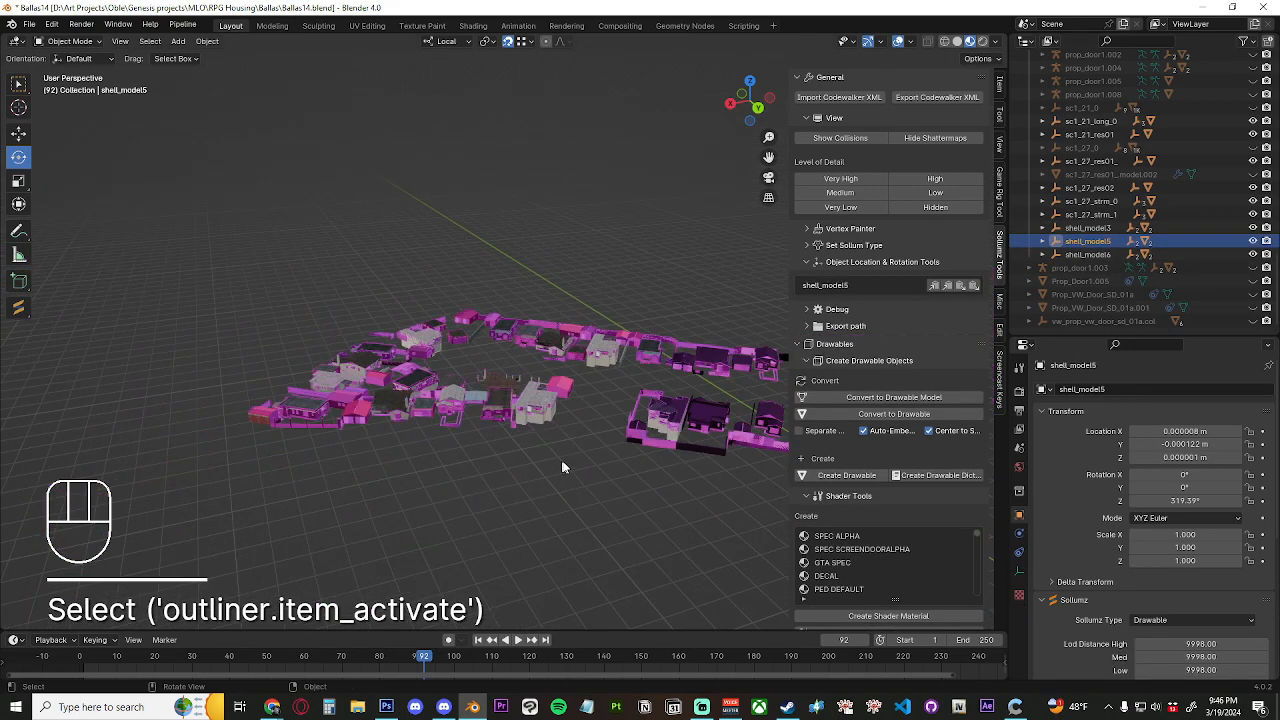
middle_click_drag(595, 478, 703, 478, "shift")
scroll(526, 374, "up", 10)
middle_click_drag(558, 500, 580, 518, "shift")
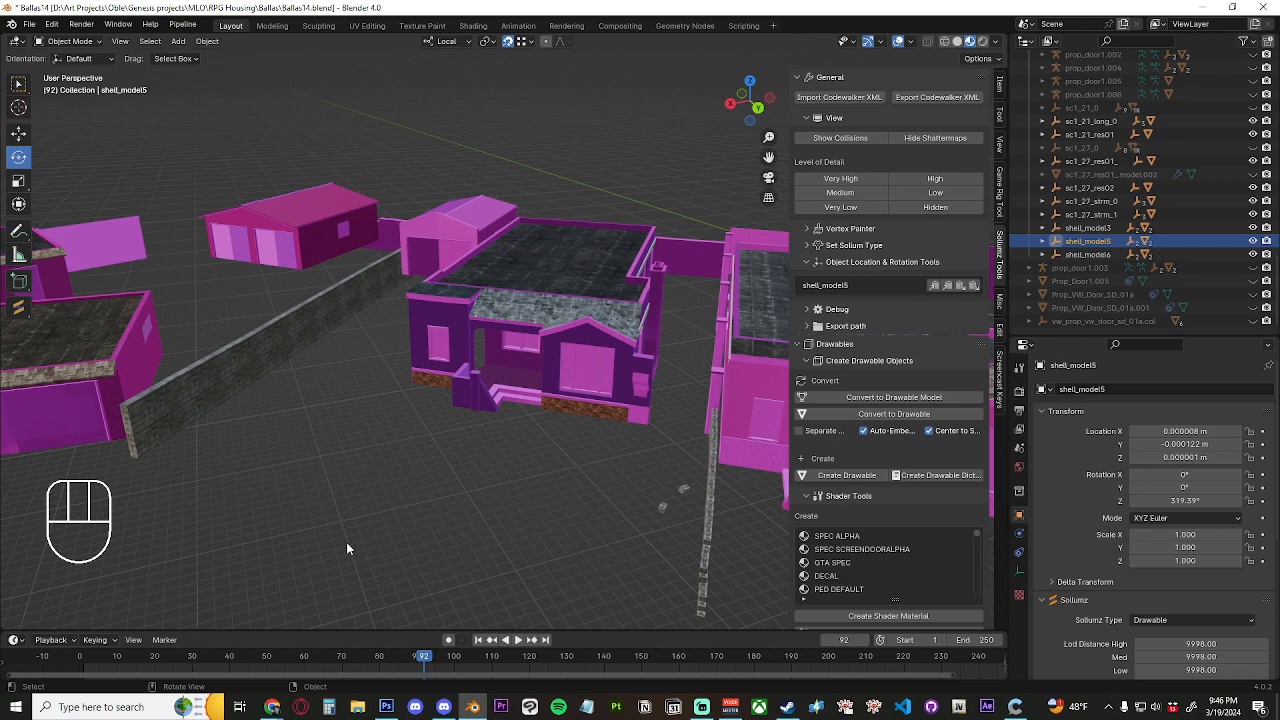
Import shell_model5.ydr.xml from the RPG Housing Shells folder as Codewalker XML
left_click(840, 98)
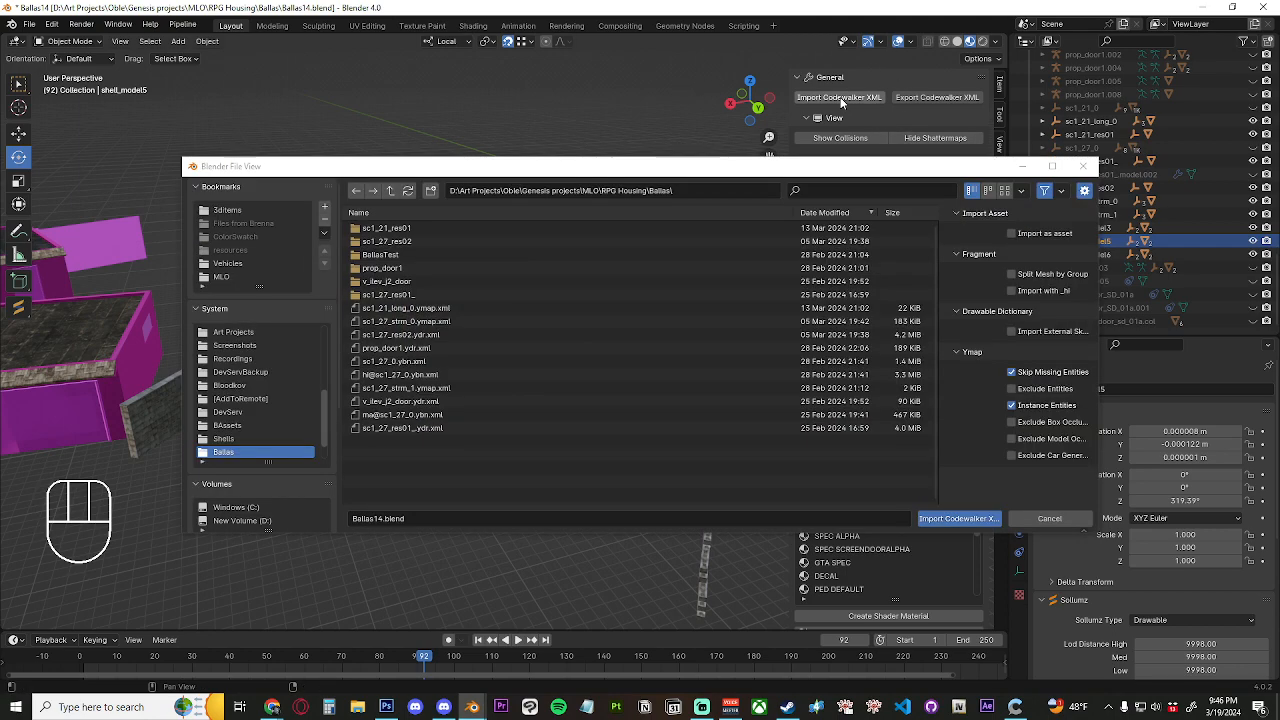
left_click(390, 190)
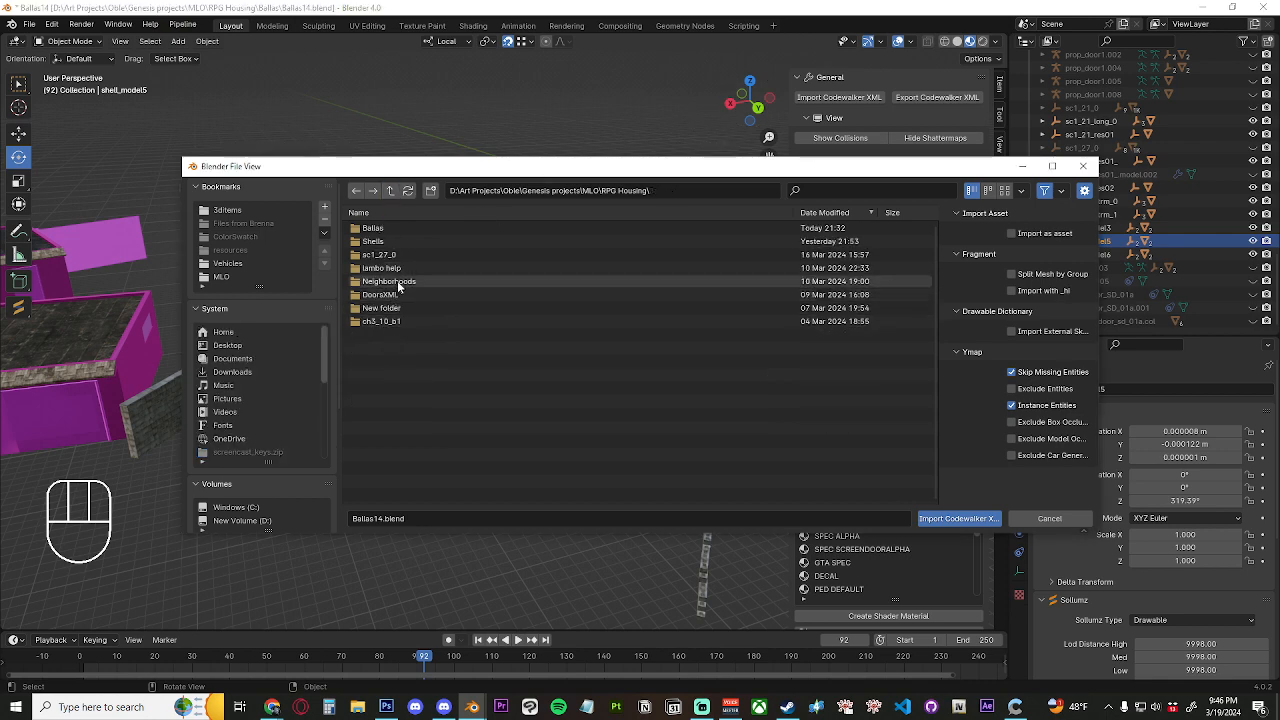
left_click(372, 241)
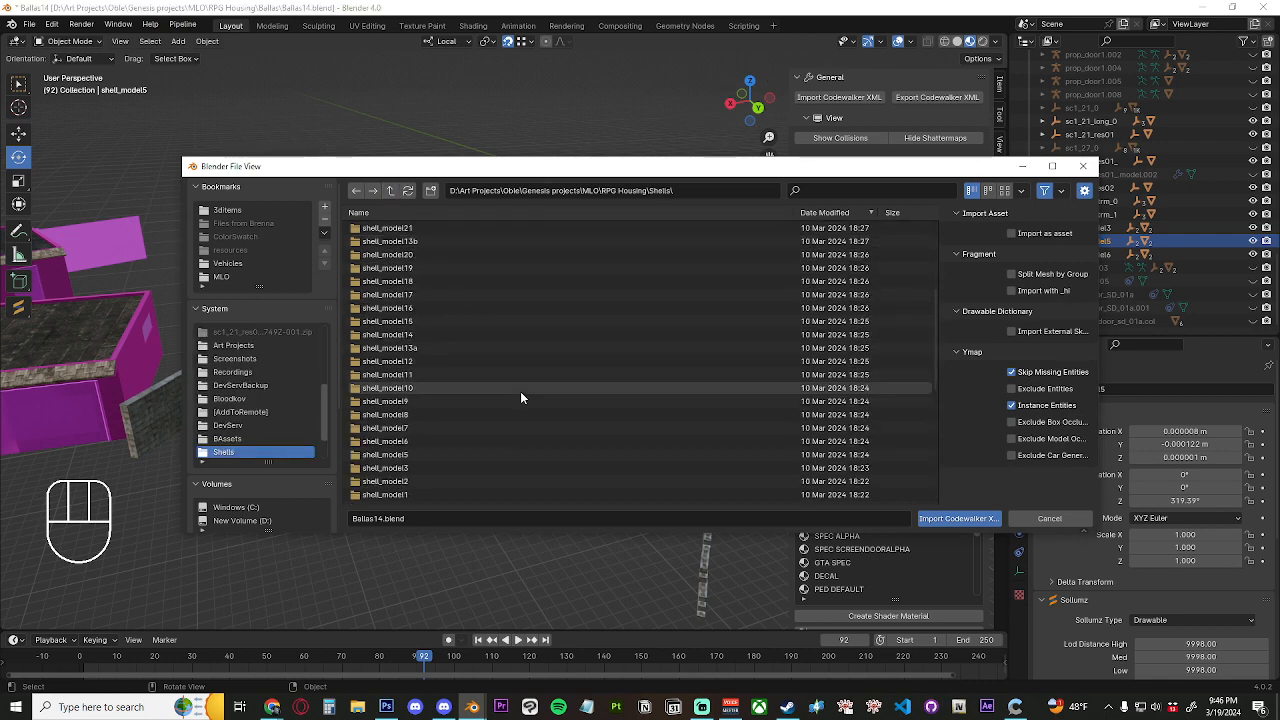
scroll(520, 400, "down", 10)
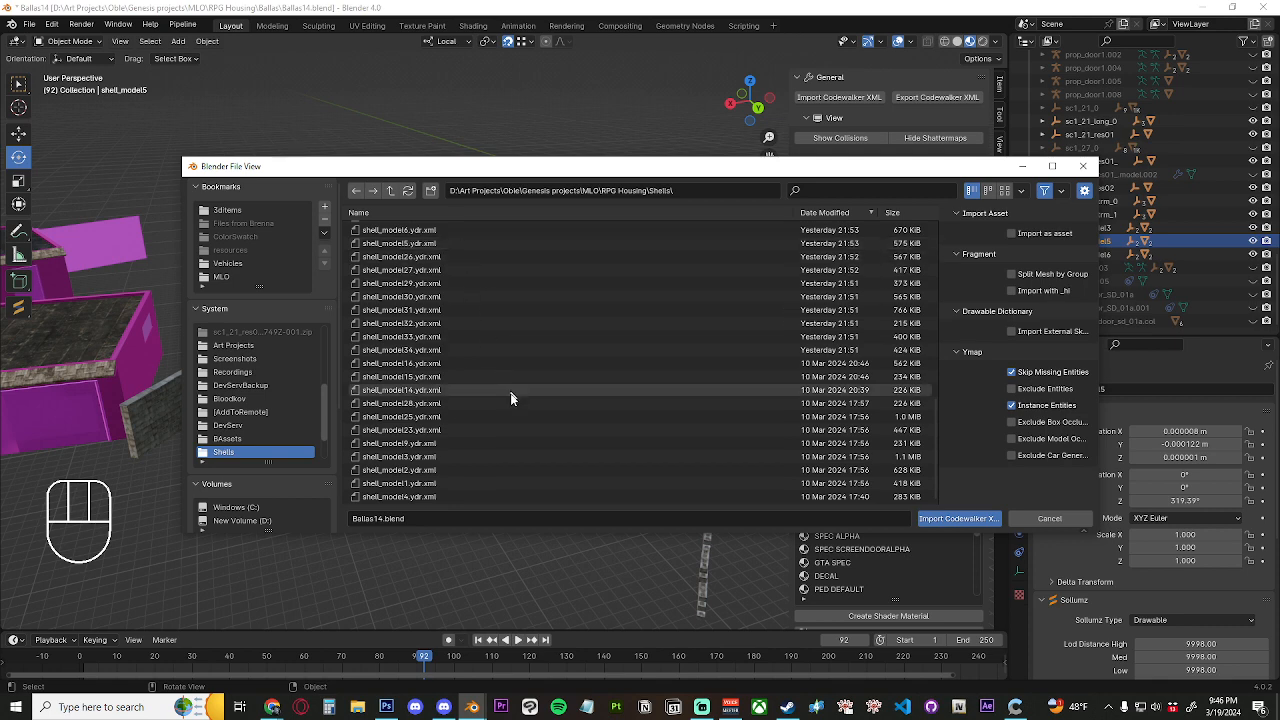
scroll(519, 432, "up", 2)
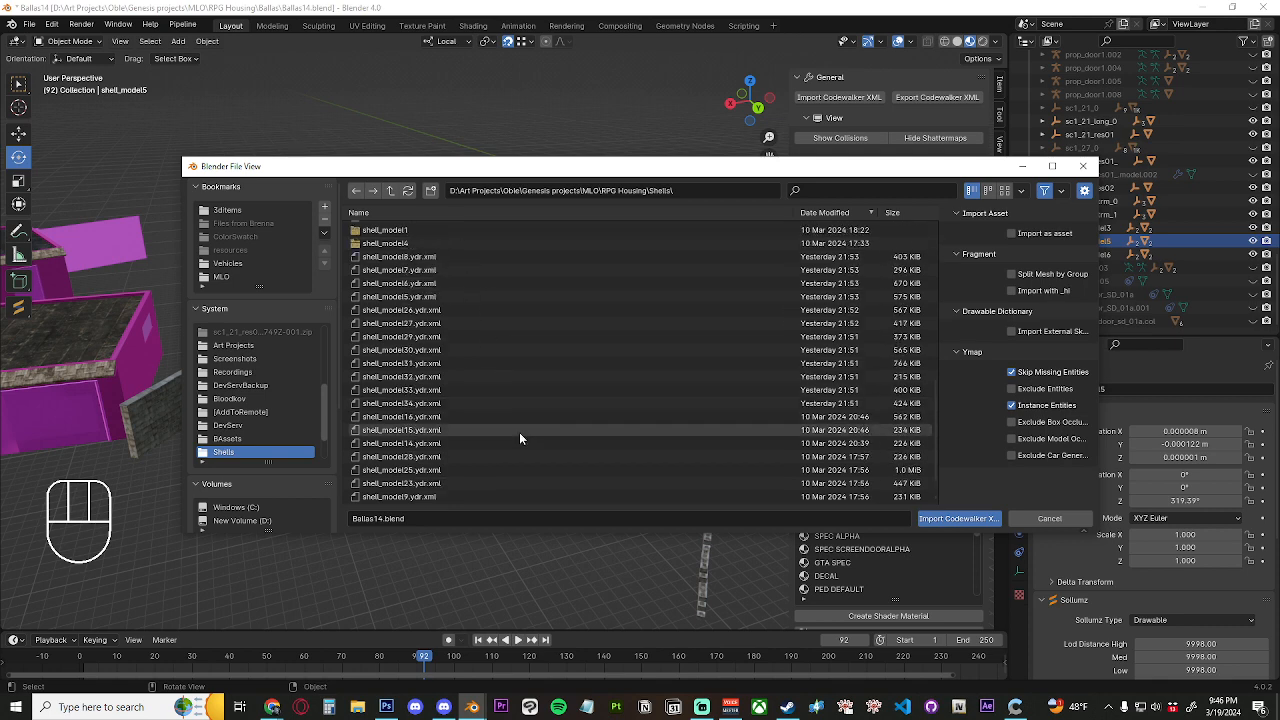
left_click(449, 297)
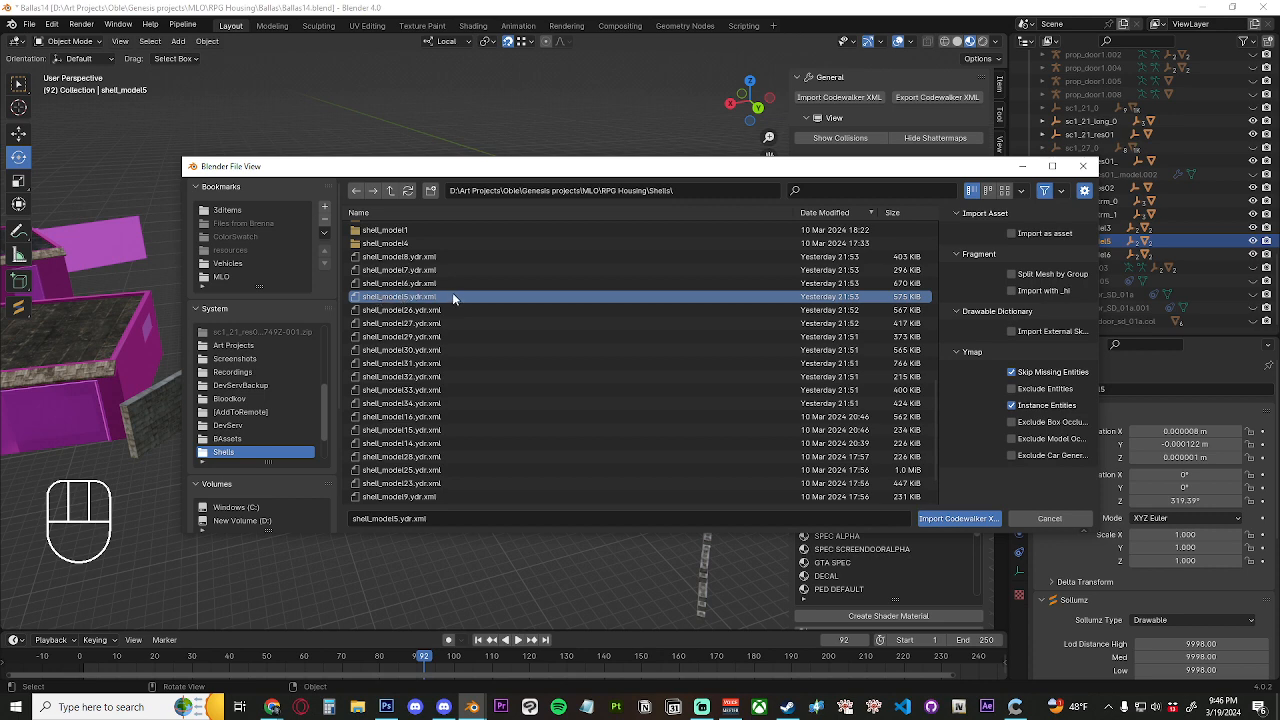
left_click(968, 520)
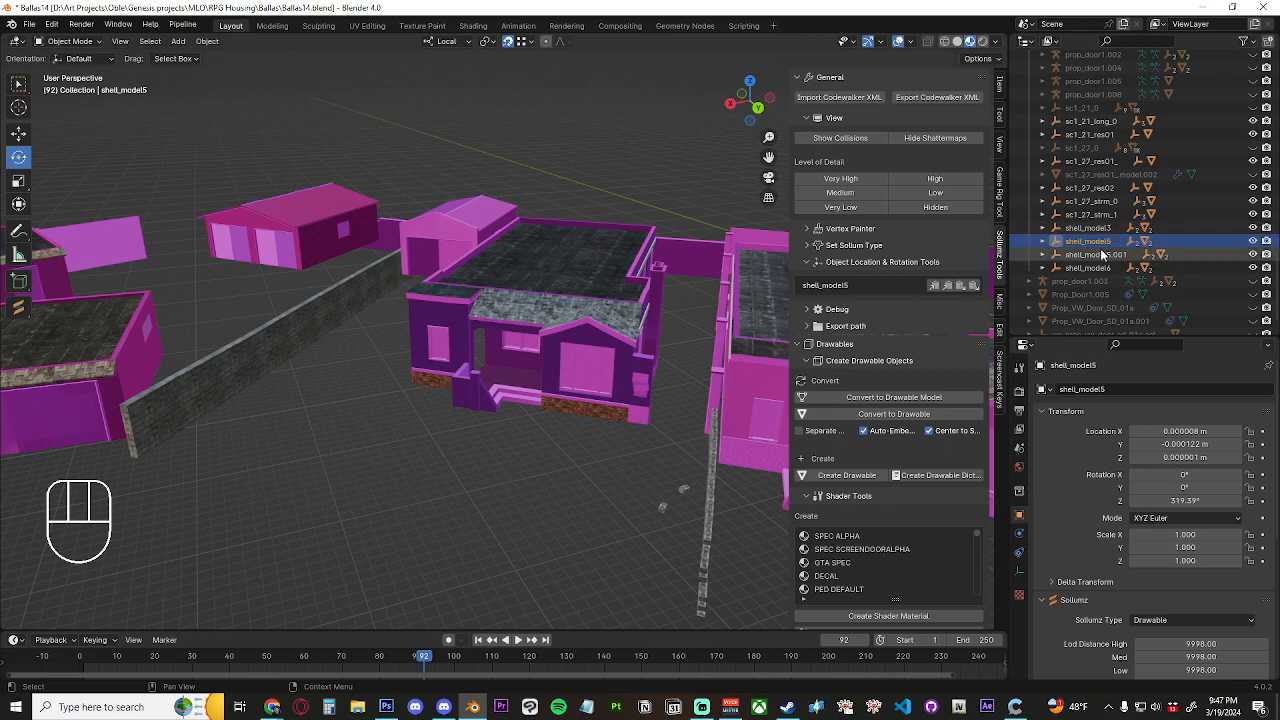
Select the Cube object and set the snapping target to Edge with snapping enabled
mouse_move(577, 477)
middle_mouse_down()
mouse_move(427, 466)
mouse_move(618, 474)
mouse_move(594, 474)
mouse_move(600, 487)
middle_mouse_up()
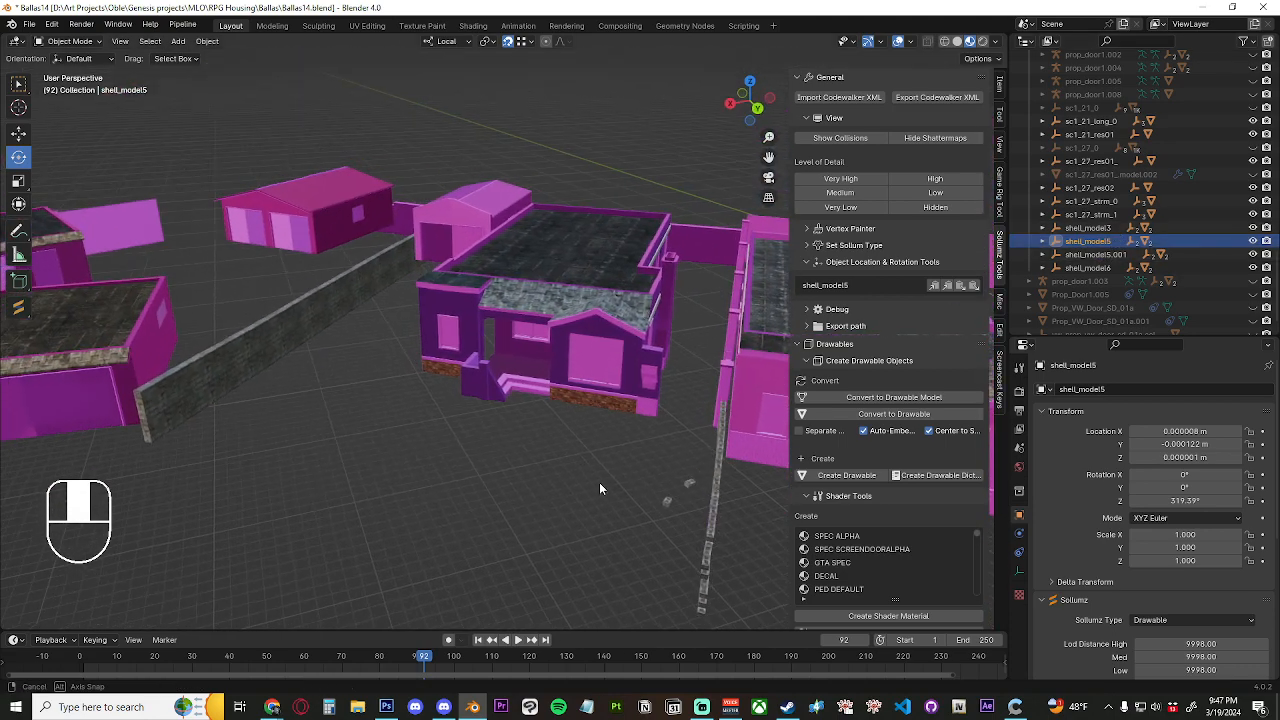
scroll(1141, 258, "up", 10)
scroll(1141, 258, "up", 10)
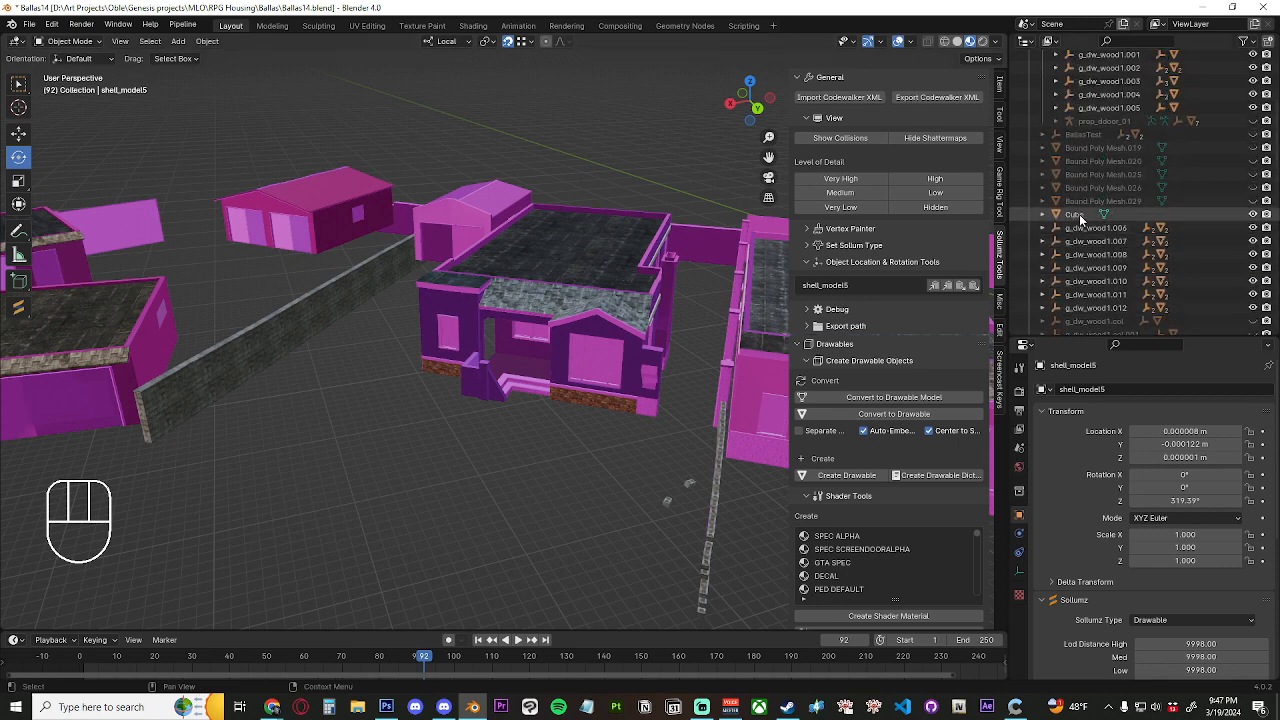
left_click(1080, 215)
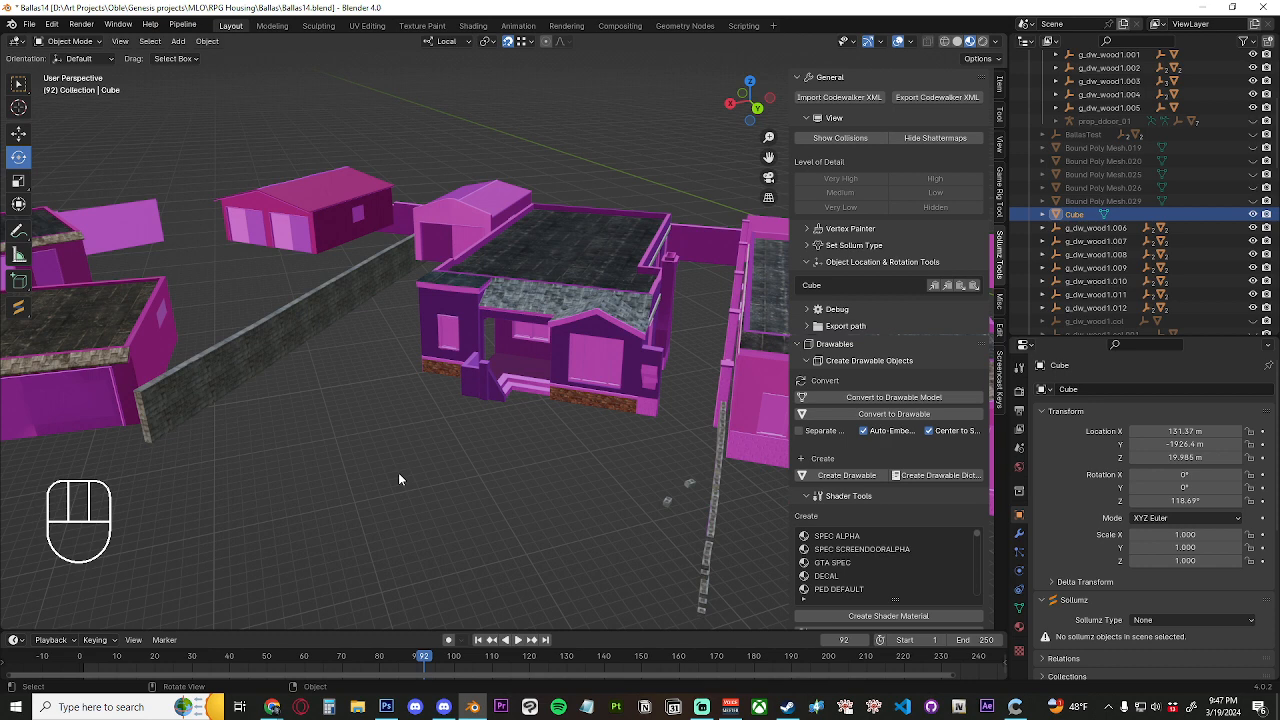
left_click(536, 43)
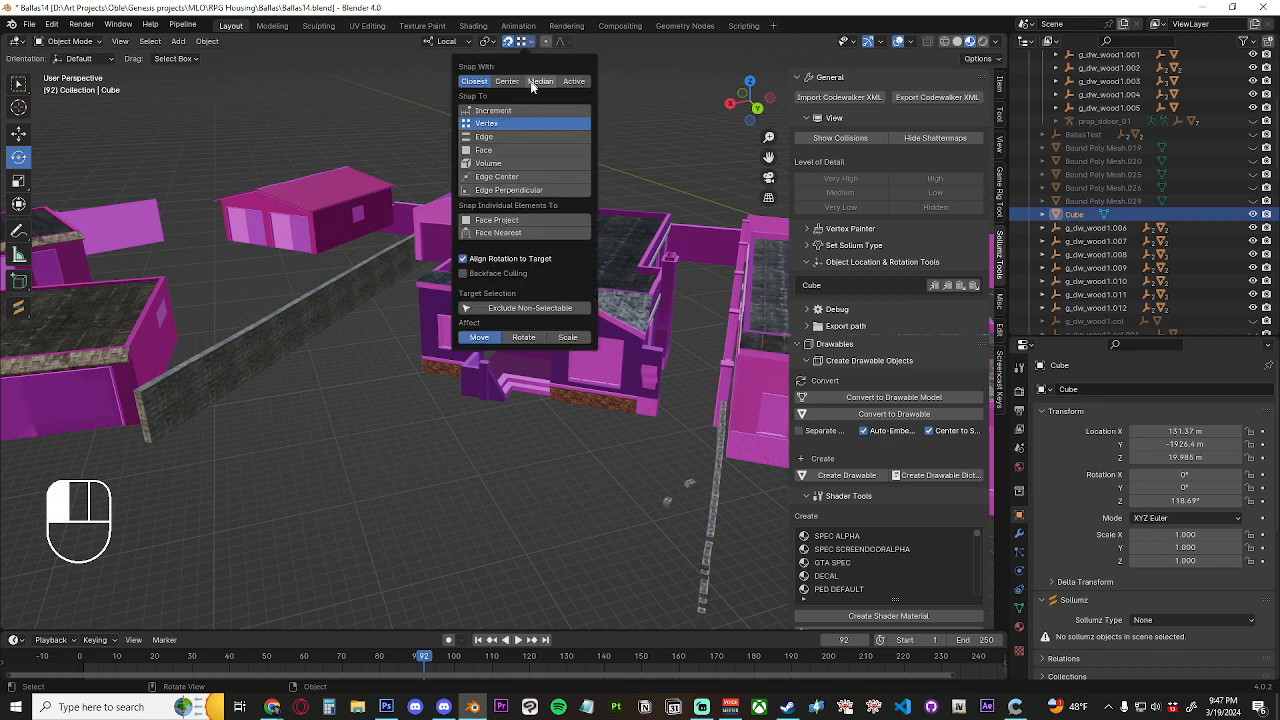
left_click(508, 136)
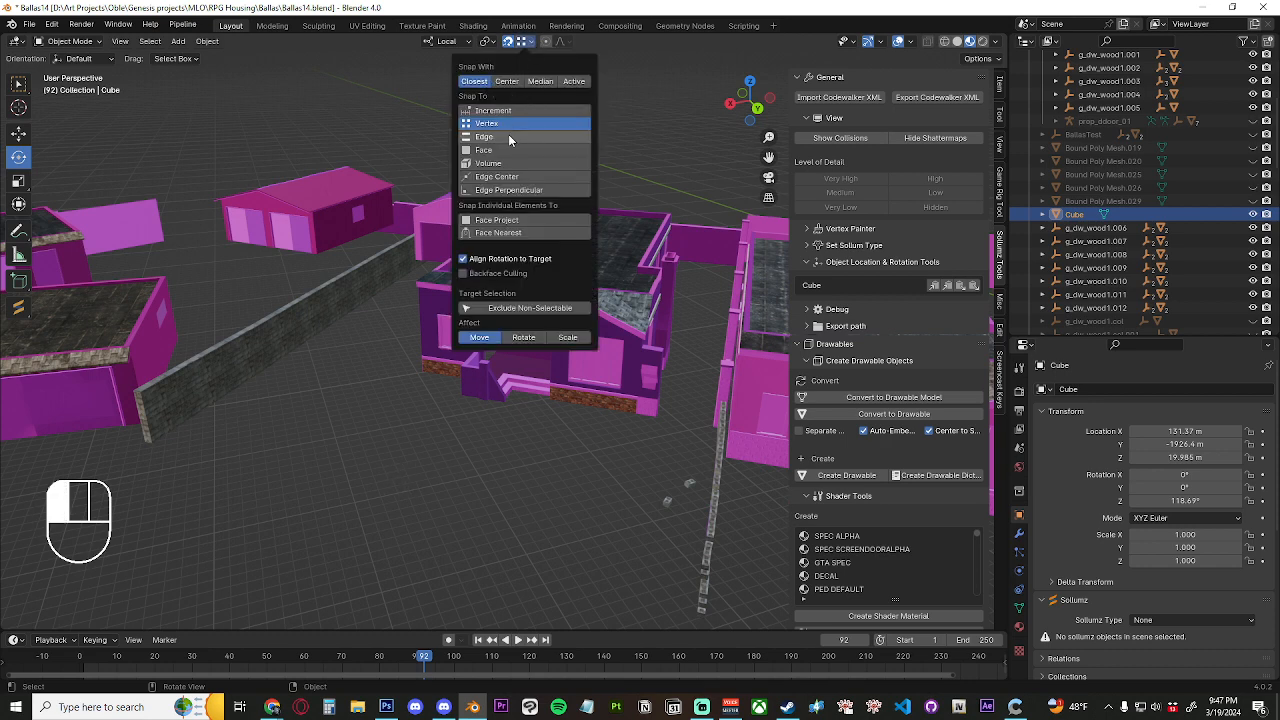
left_click(508, 41)
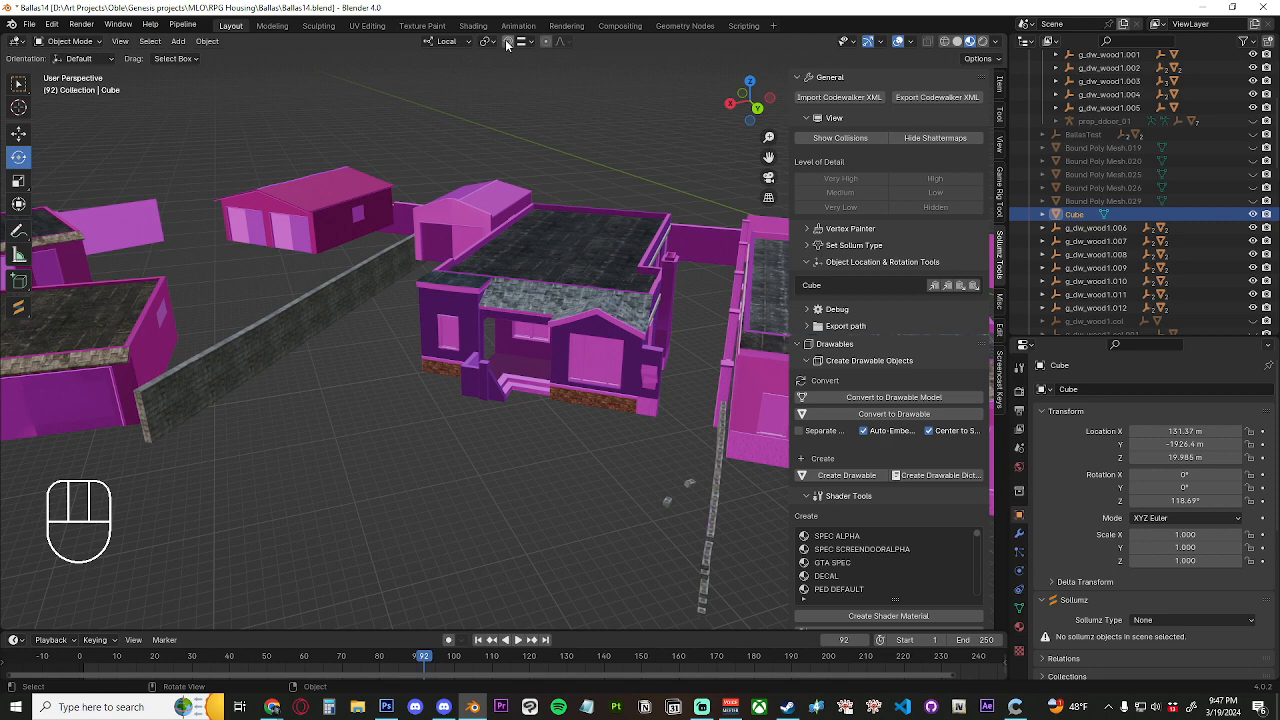
left_click(531, 42)
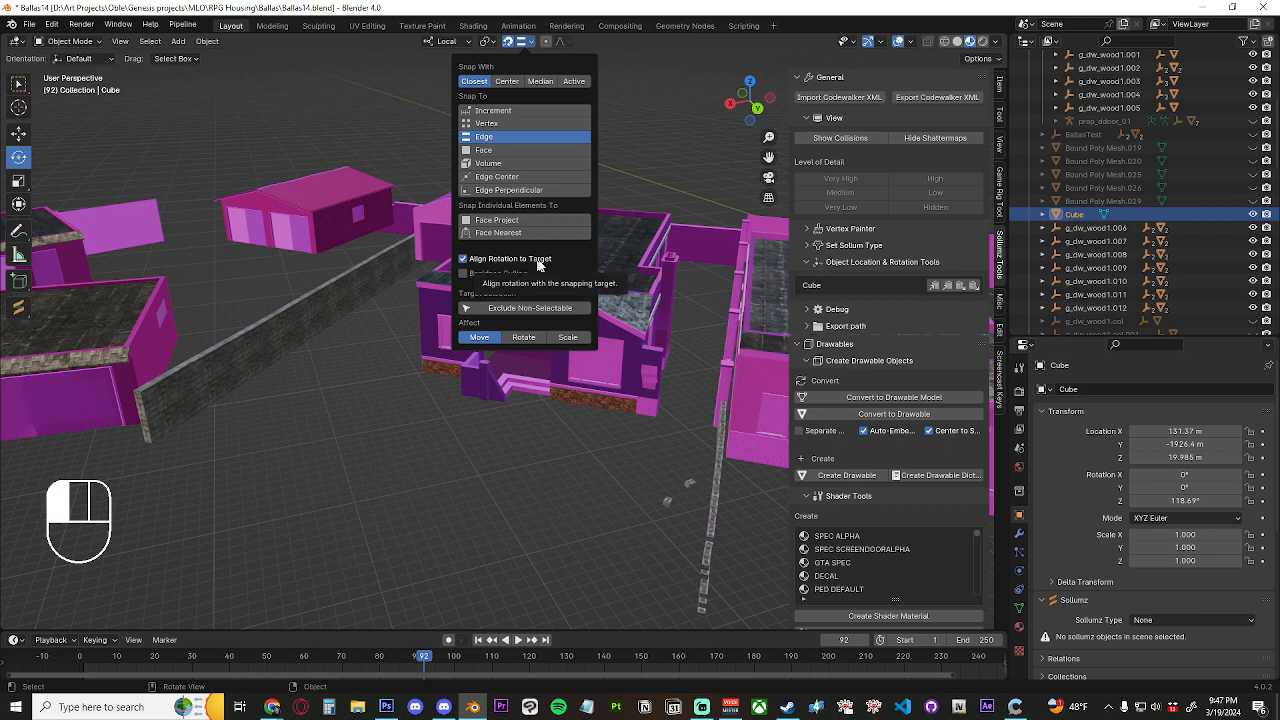
Move the cube to the purple house's front porch steps, snapping it at about X 85.1 m, Y -1960.4 m, Z 18.8 m
scroll(546, 466, "up", 3)
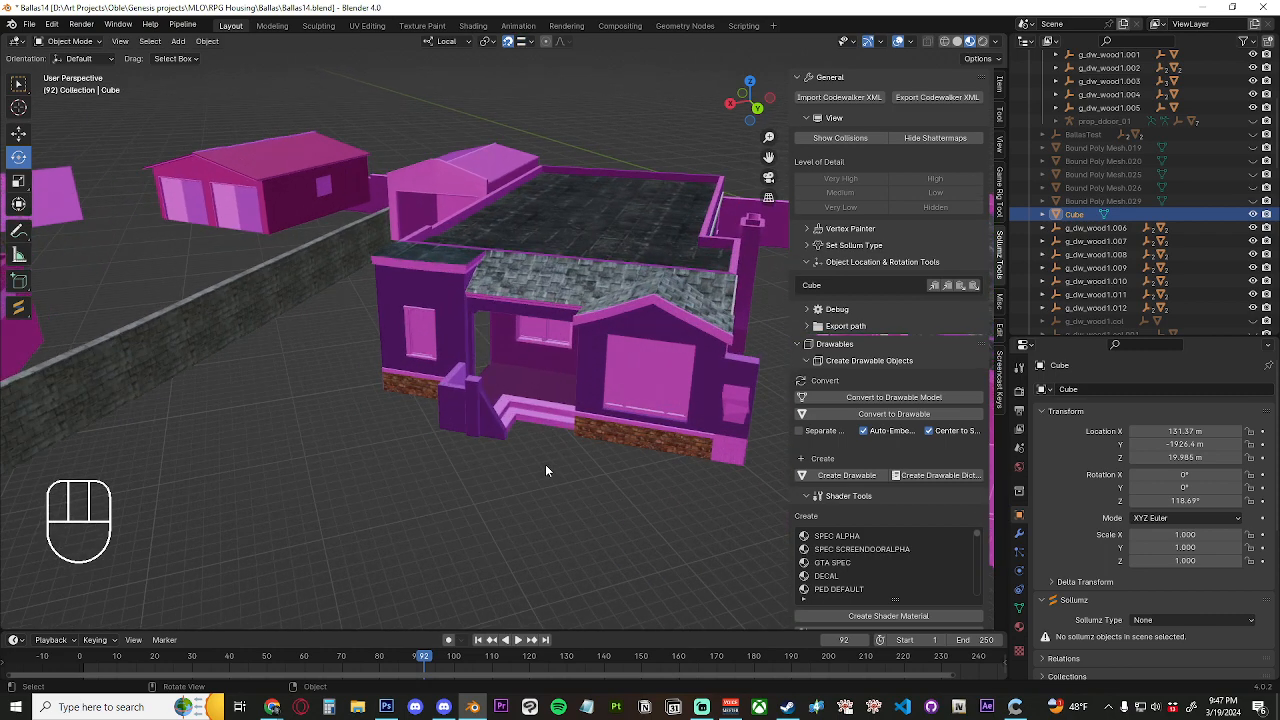
scroll(546, 466, "up", 1)
middle_click_drag(594, 480, 528, 482, "shift")
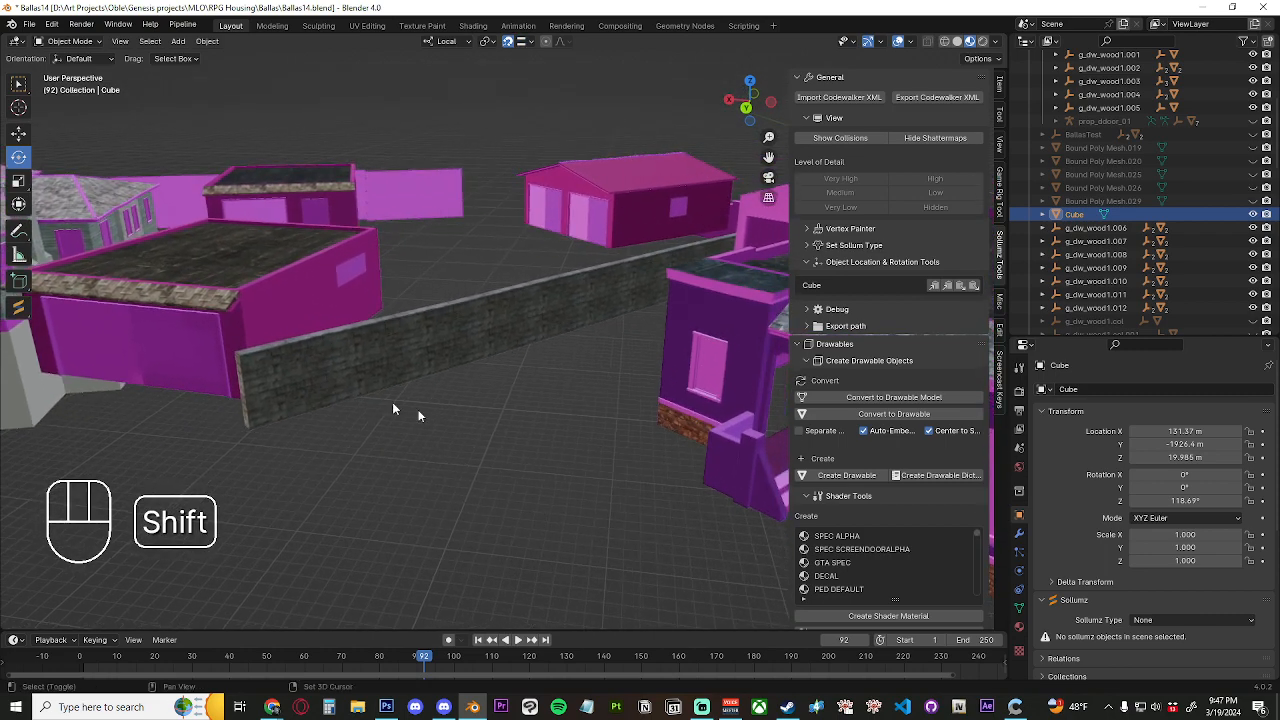
middle_click_drag(393, 404, 510, 424, "shift")
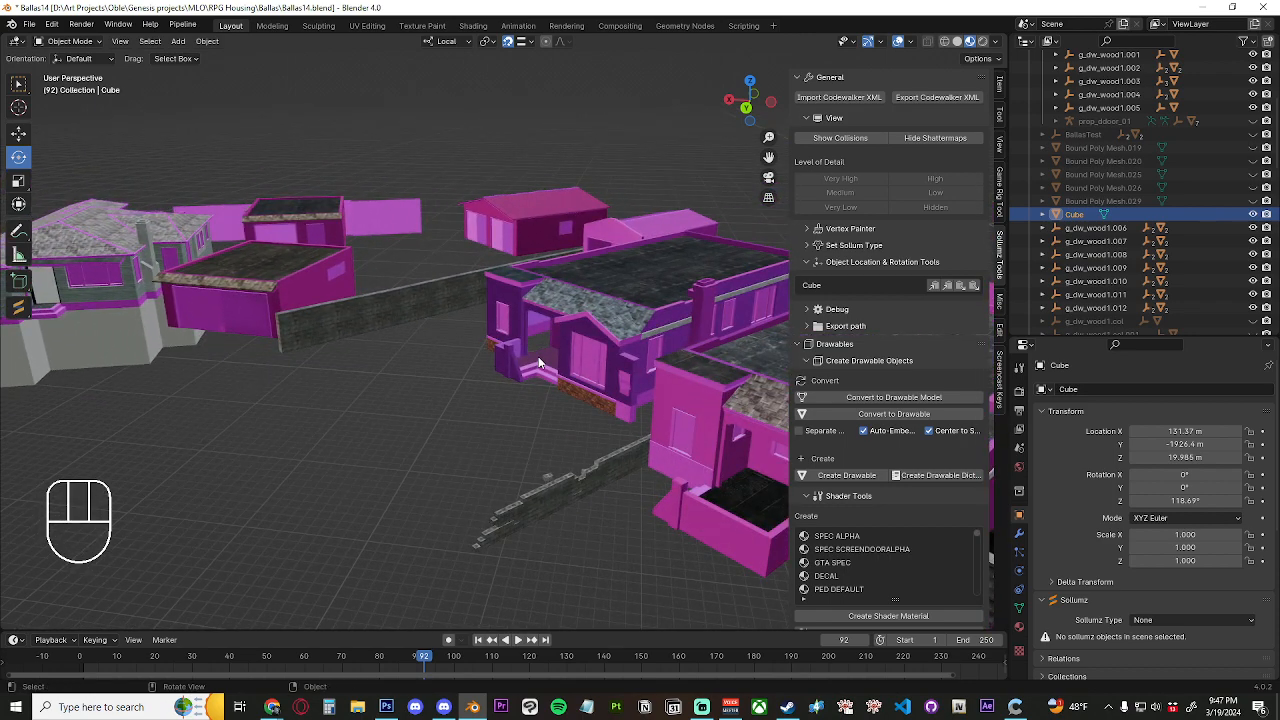
key("g")
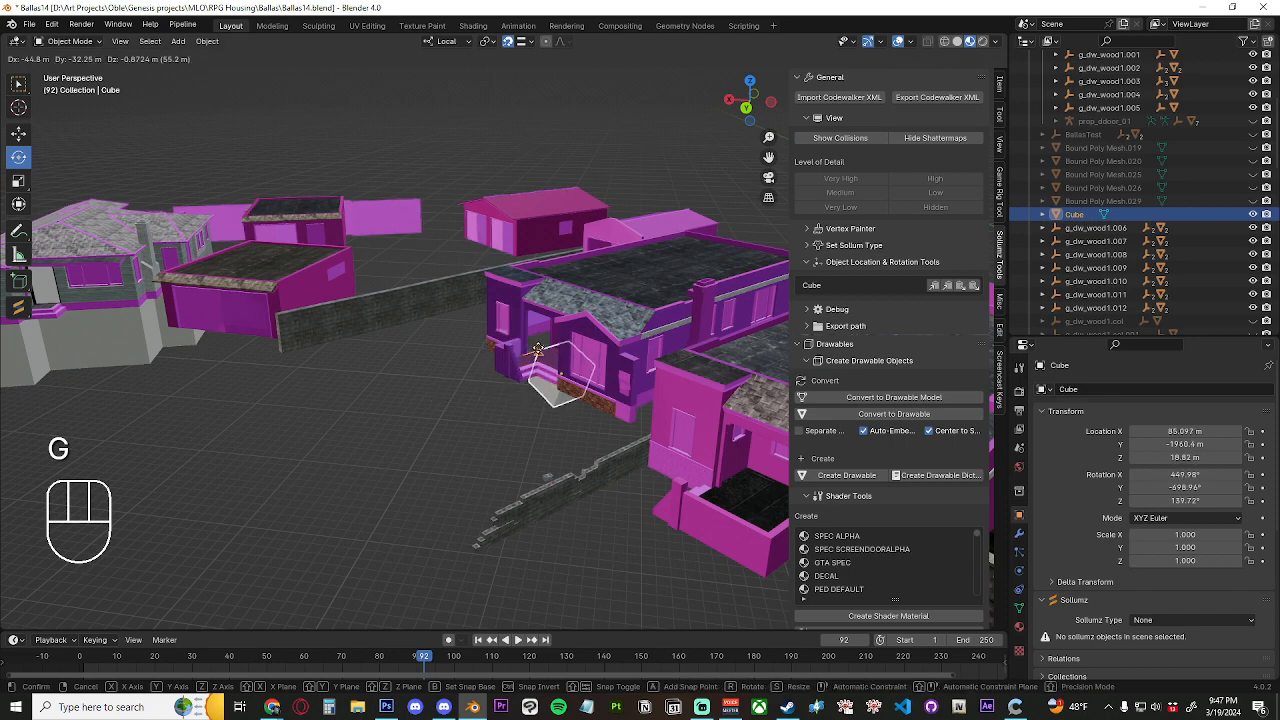
left_click(538, 347)
Activate the Move tool, frame the cube, and set its X rotation to 0°
middle_click_drag(459, 482, 505, 478)
left_click(19, 135)
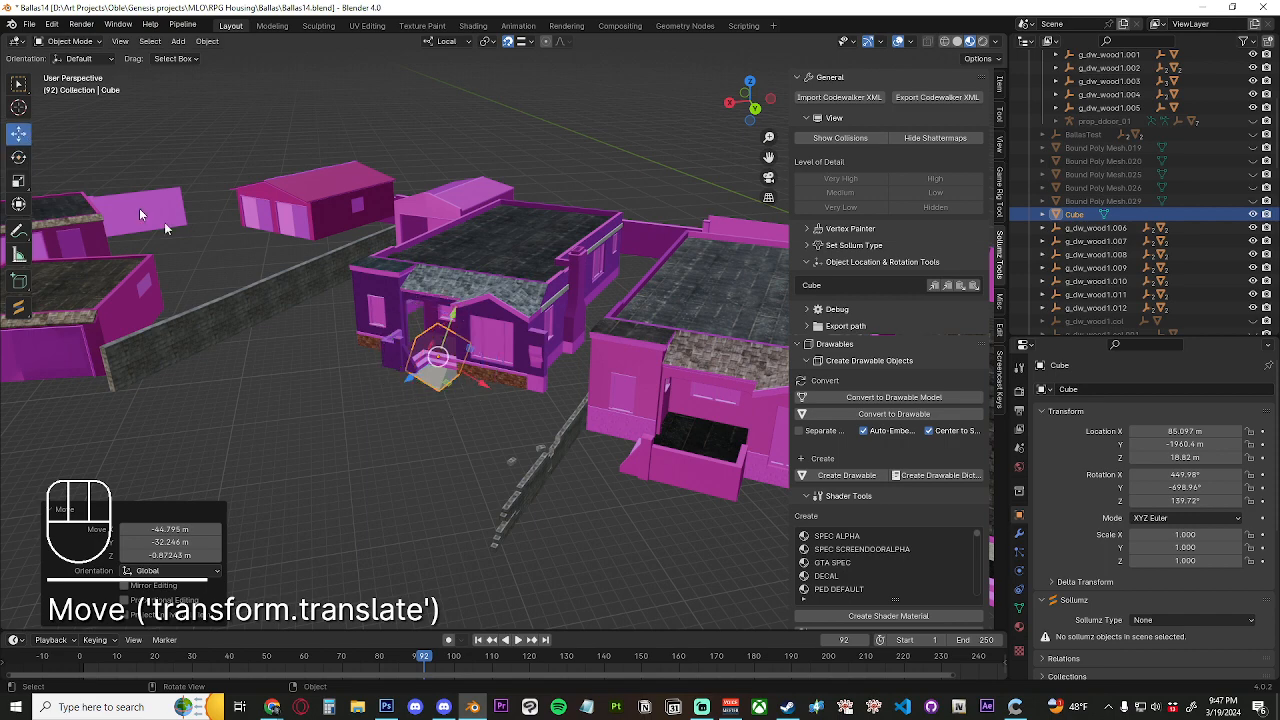
middle_click_drag(410, 440, 483, 456, "shift")
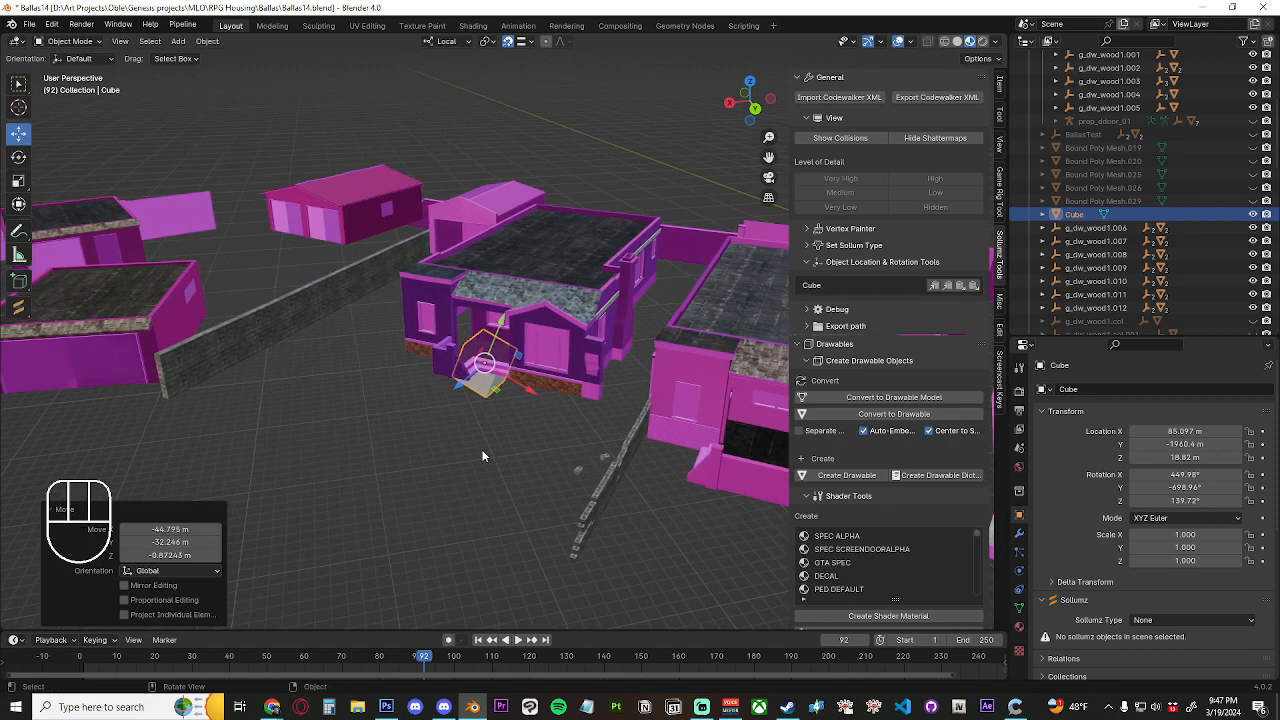
key("KP_Decimal")
scroll(530, 418, "down", 5)
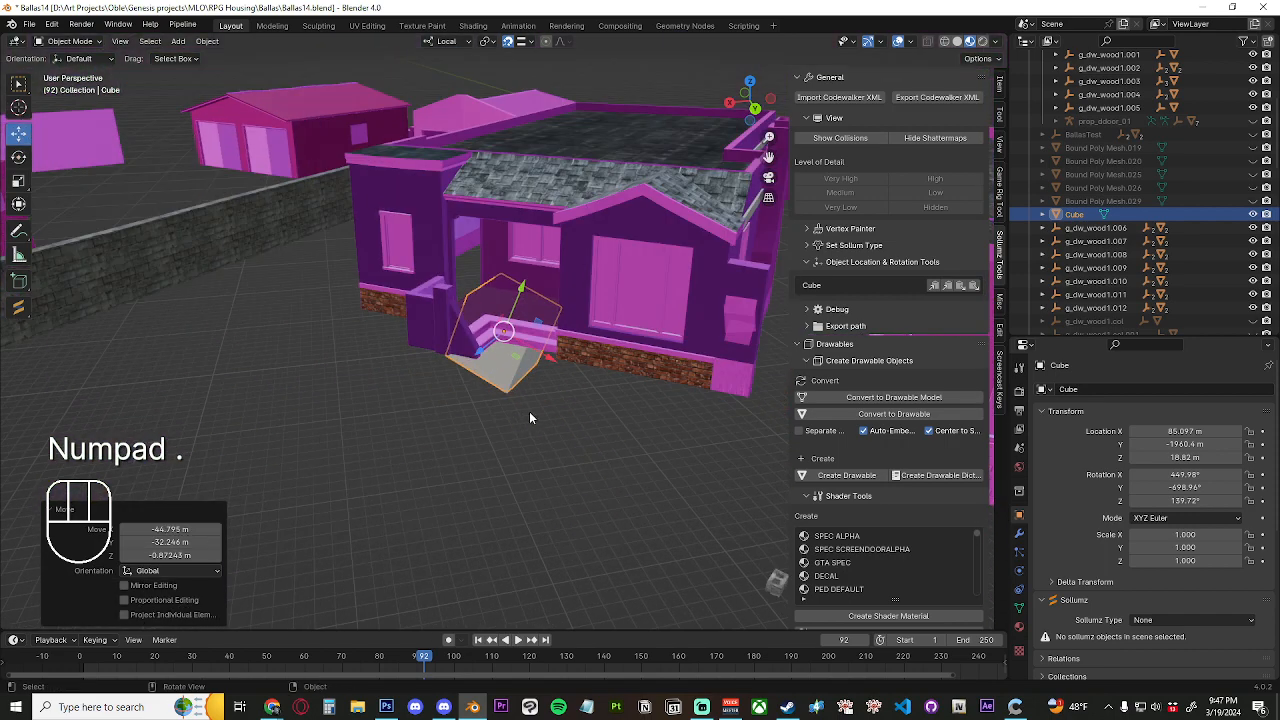
scroll(530, 418, "up", 2)
middle_click_drag(563, 450, 569, 512, "shift")
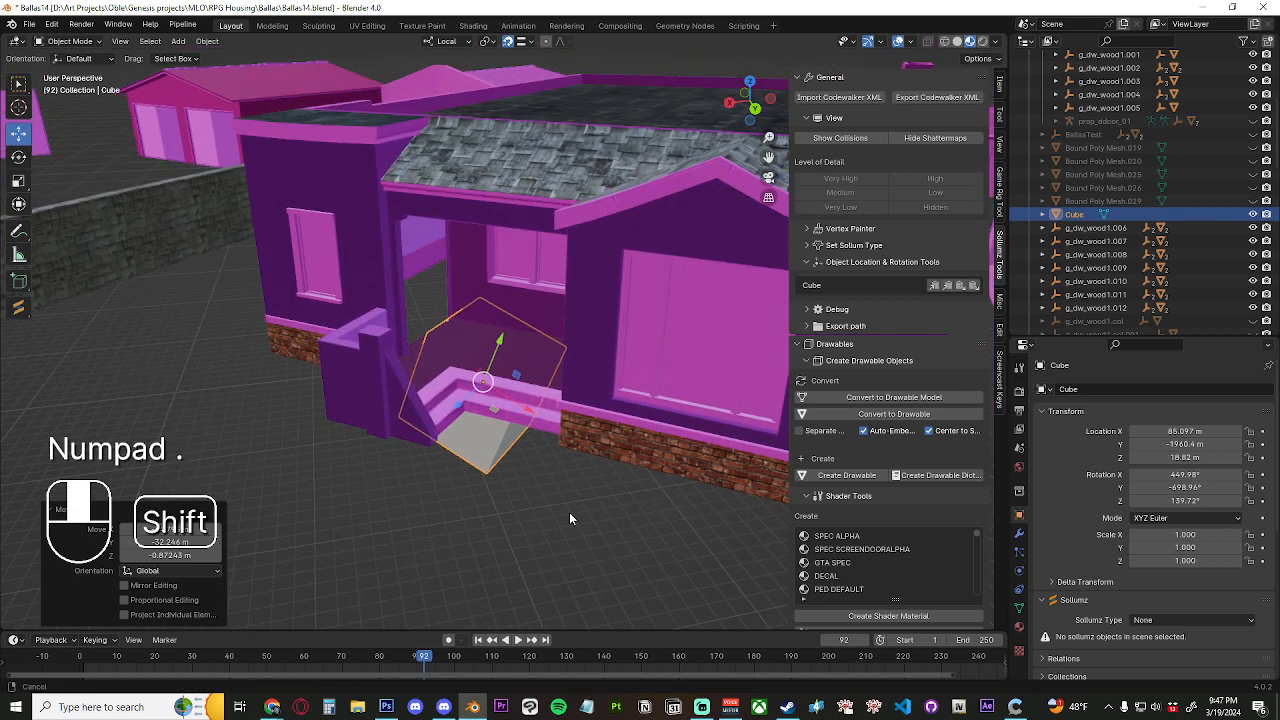
left_click(1208, 474)
type("0")
key("Return")
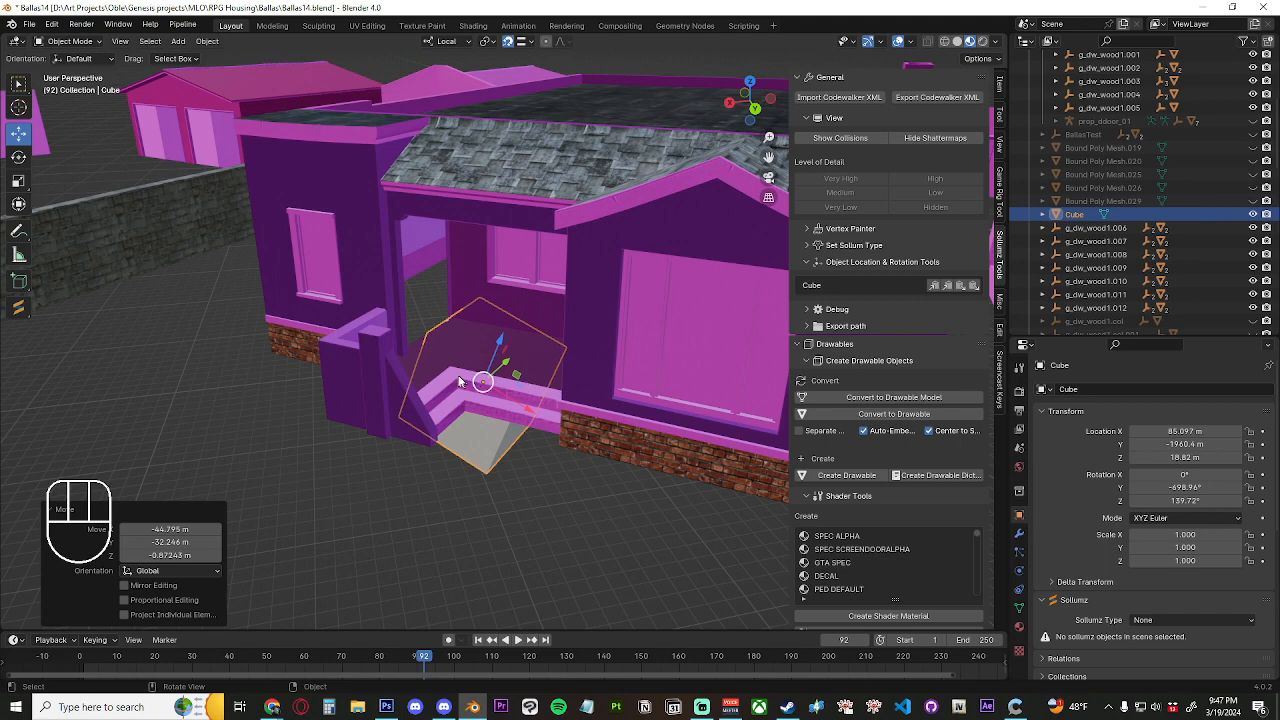
Set the cube's Y rotation to 0° so it stands upright
middle_click_drag(559, 444, 612, 318)
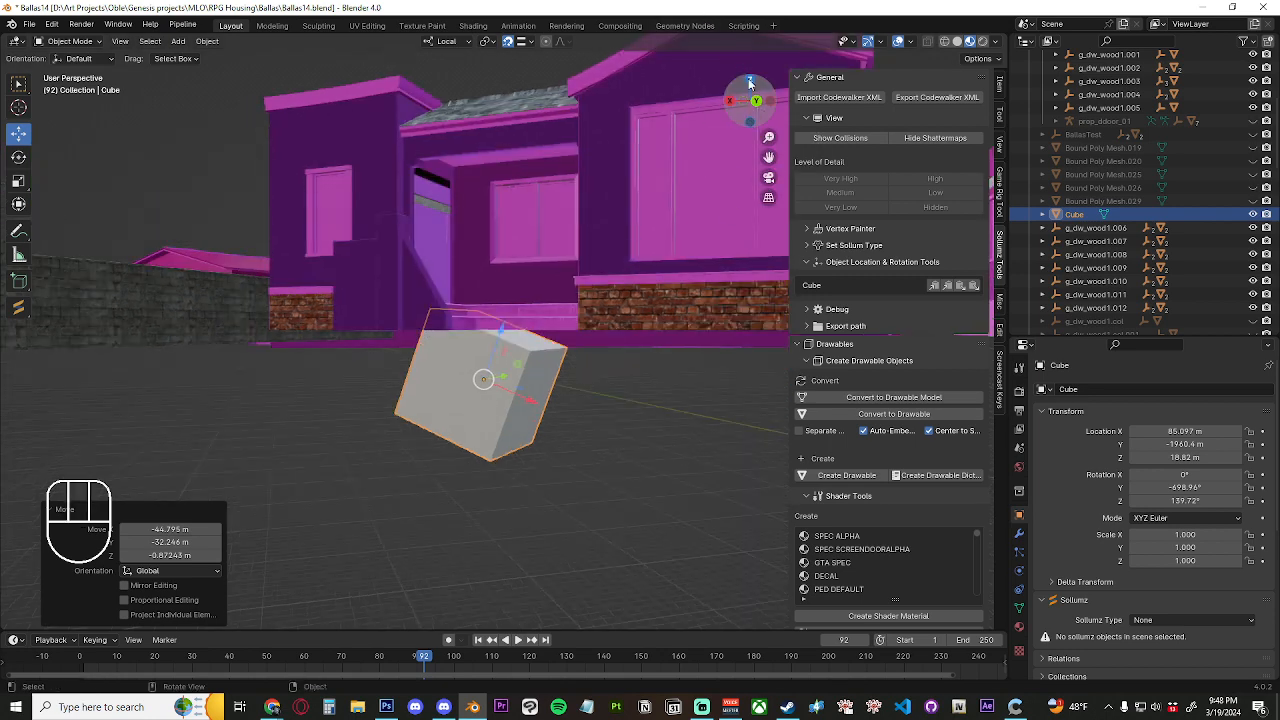
middle_click_drag(590, 389, 487, 380)
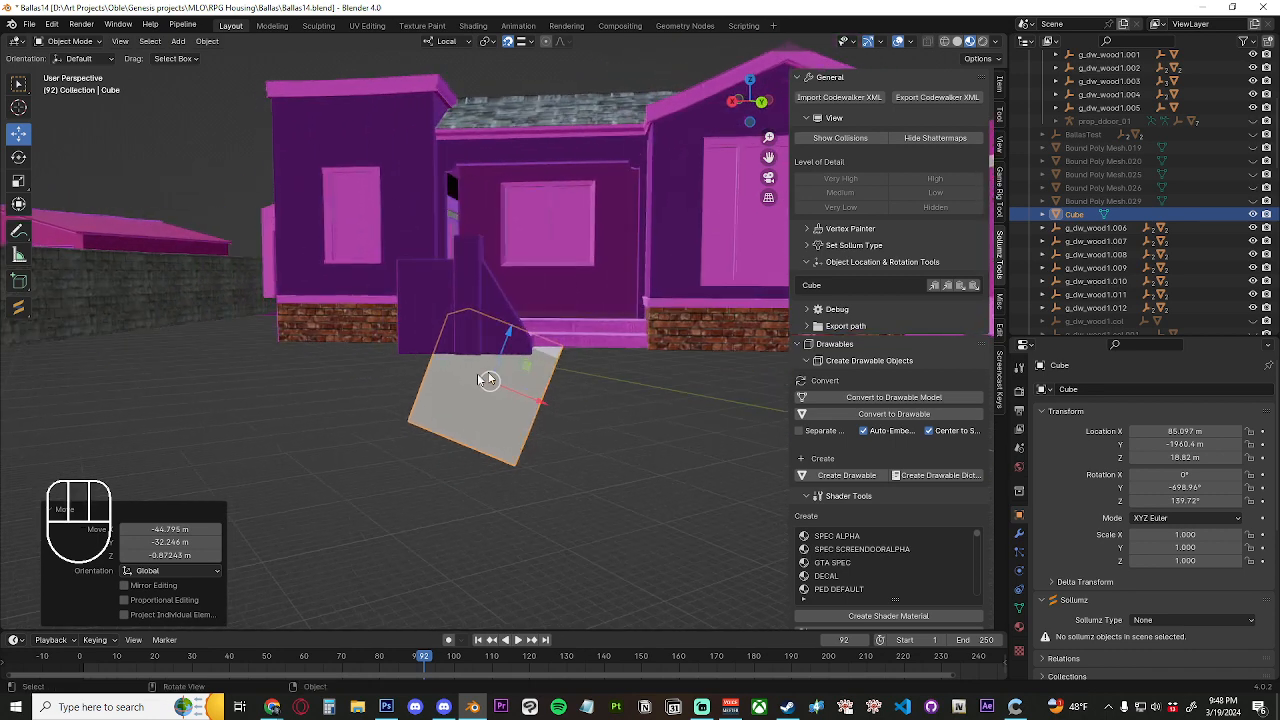
left_click(1188, 487)
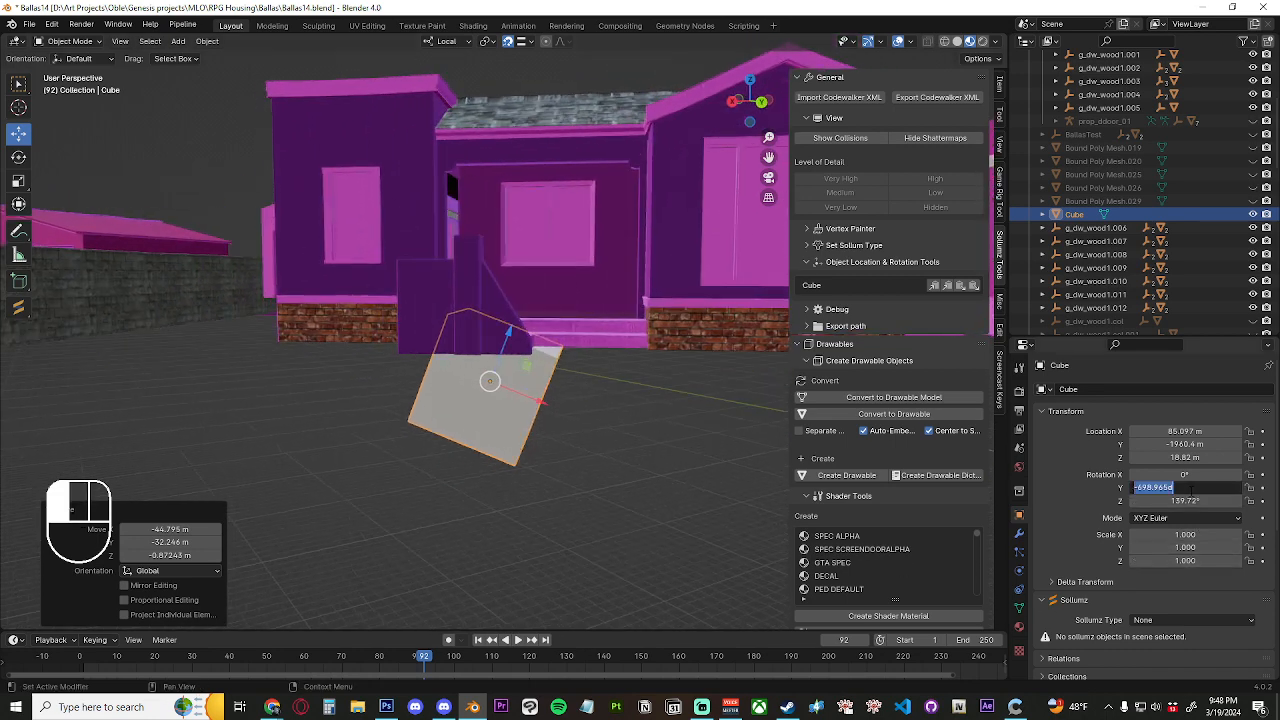
type("0")
key("Return")
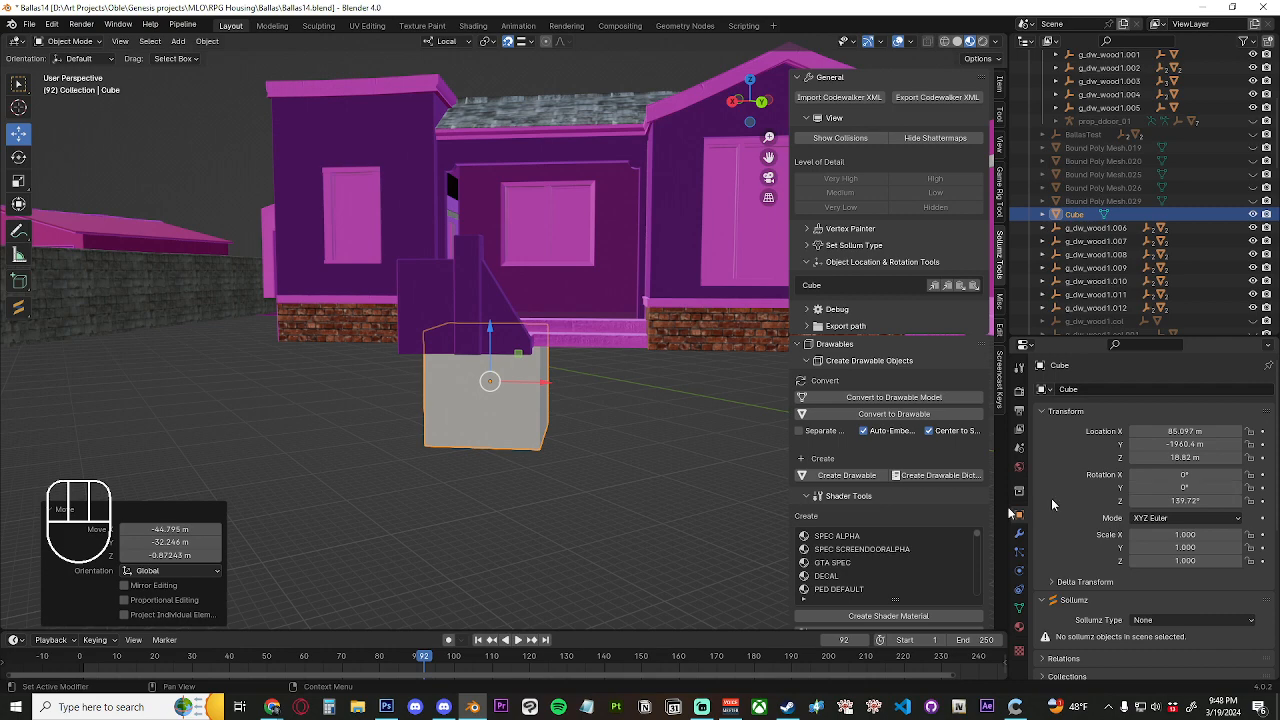
middle_click_drag(560, 480, 550, 519)
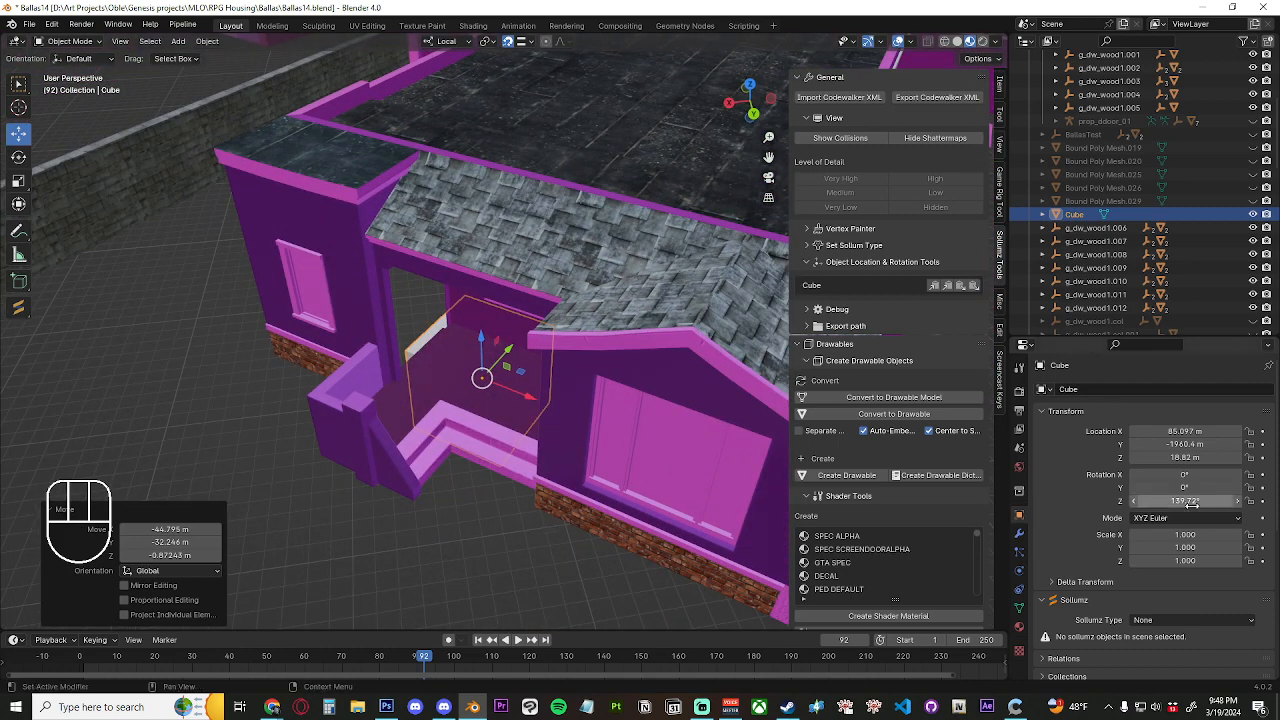
middle_click_drag(477, 490, 547, 383)
middle_click_drag(652, 525, 466, 409)
left_click_drag(383, 390, 620, 300)
key("ctrl")
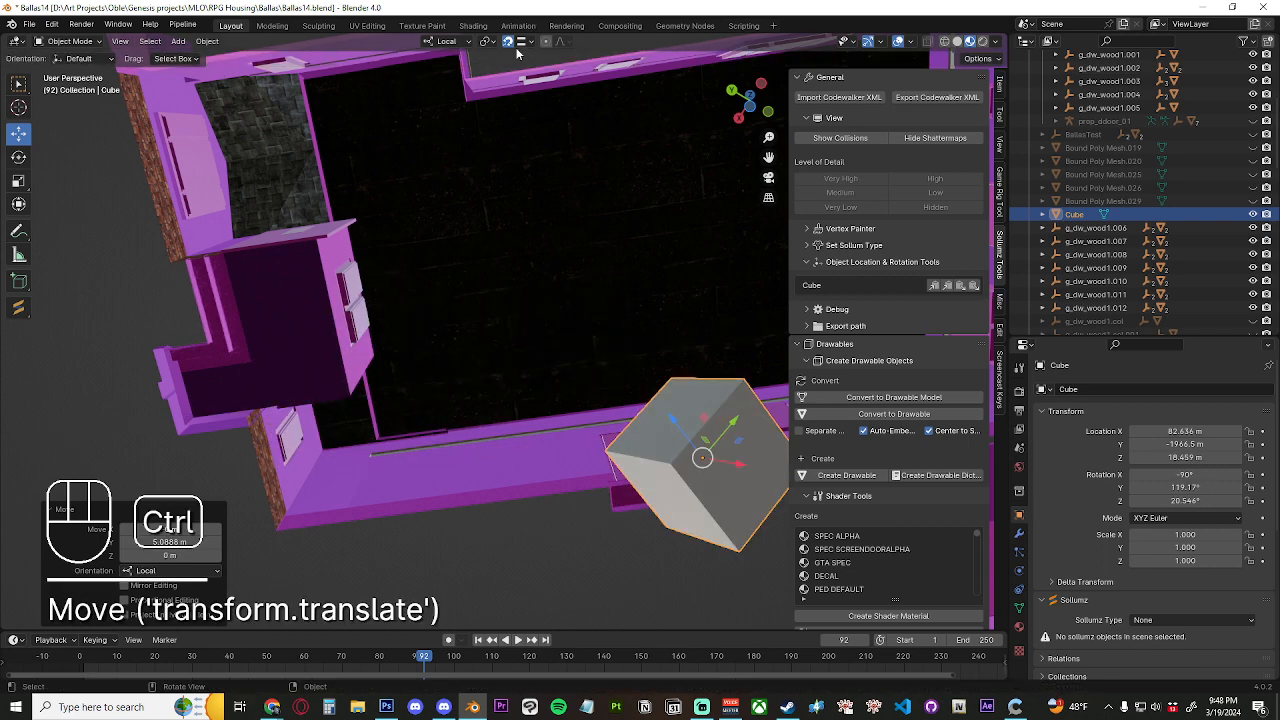
key("ctrl+z")
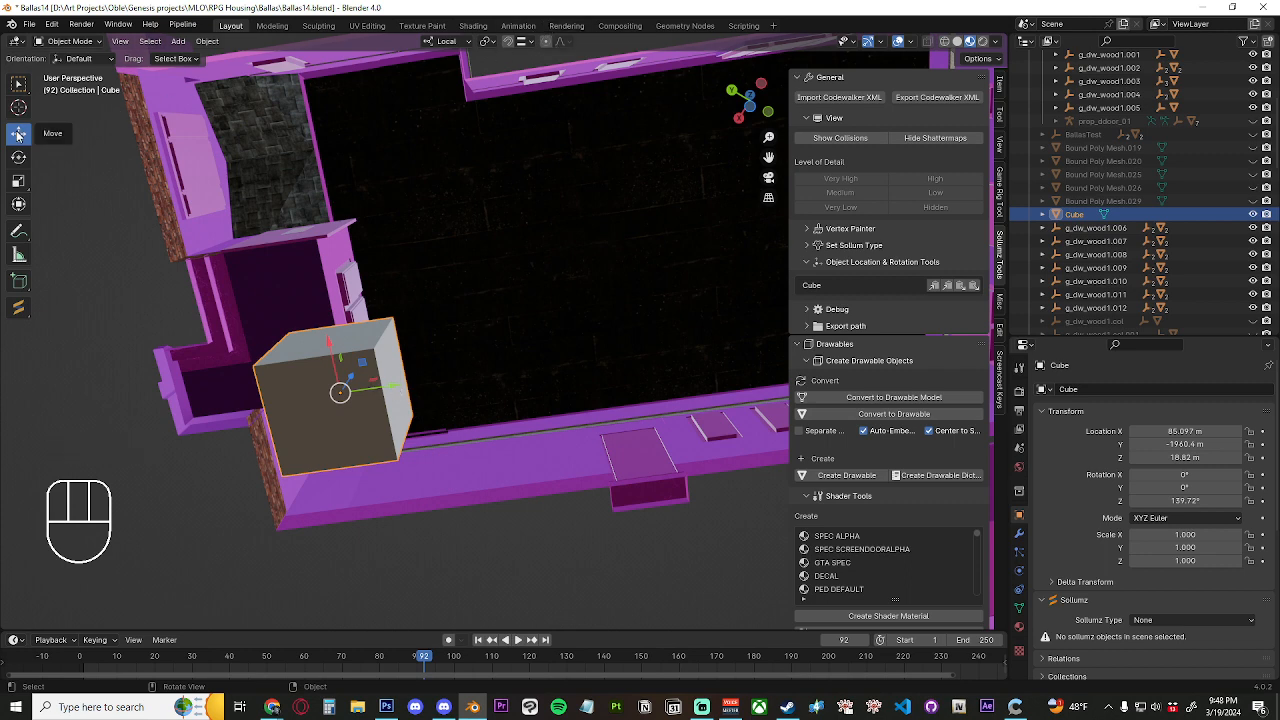
With snapping off, move the cube beneath the middle of the purple house, at about X 80.3 m, Y -1964.4 m
left_click_drag(389, 393, 675, 238)
middle_click_drag(676, 337, 562, 384, "shift")
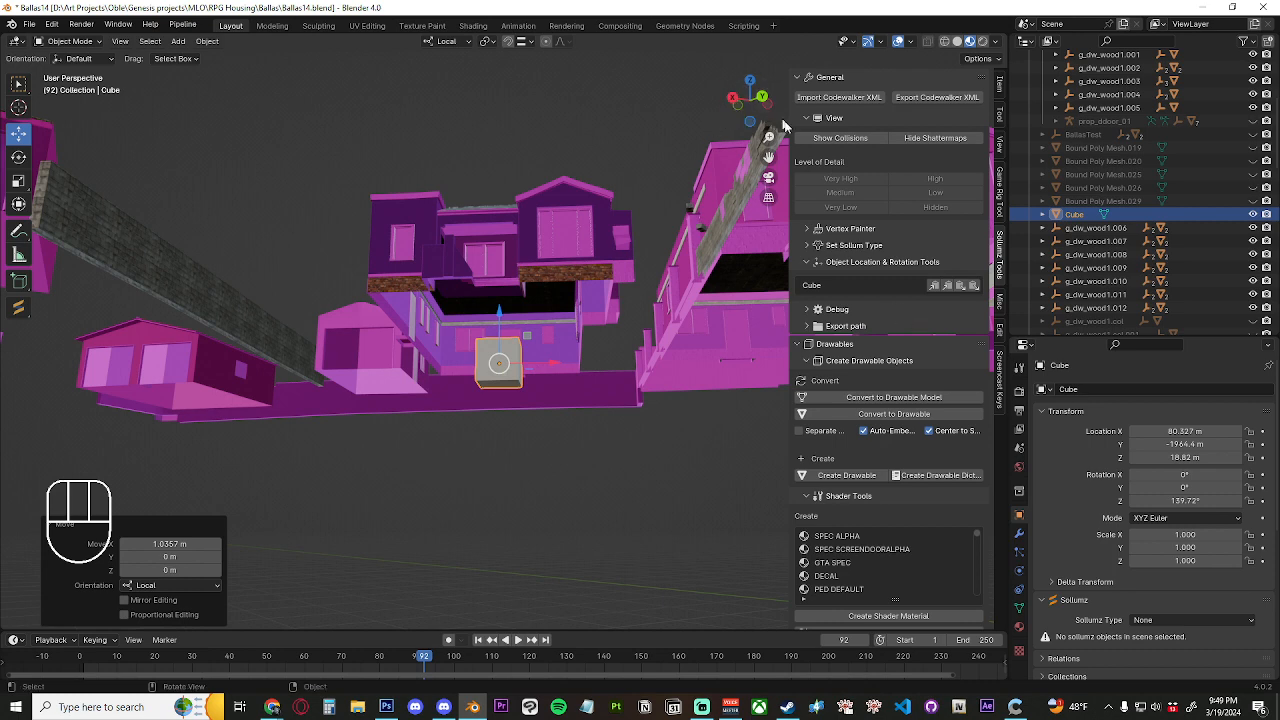
Collapse the Drawables, Collisions, Archetype Definition and View sections, leaving General's Object Location & Rotation Tools expanded
left_click(793, 77)
left_click(796, 95)
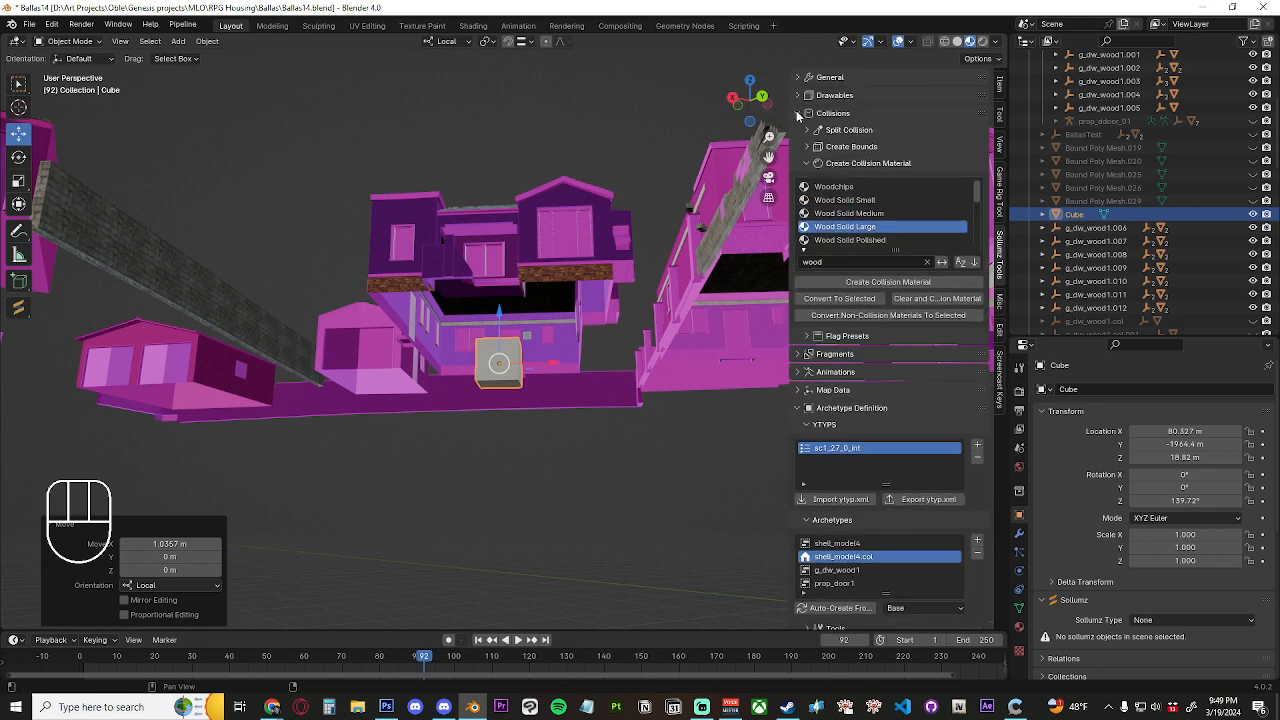
left_click(797, 113)
left_click(800, 186)
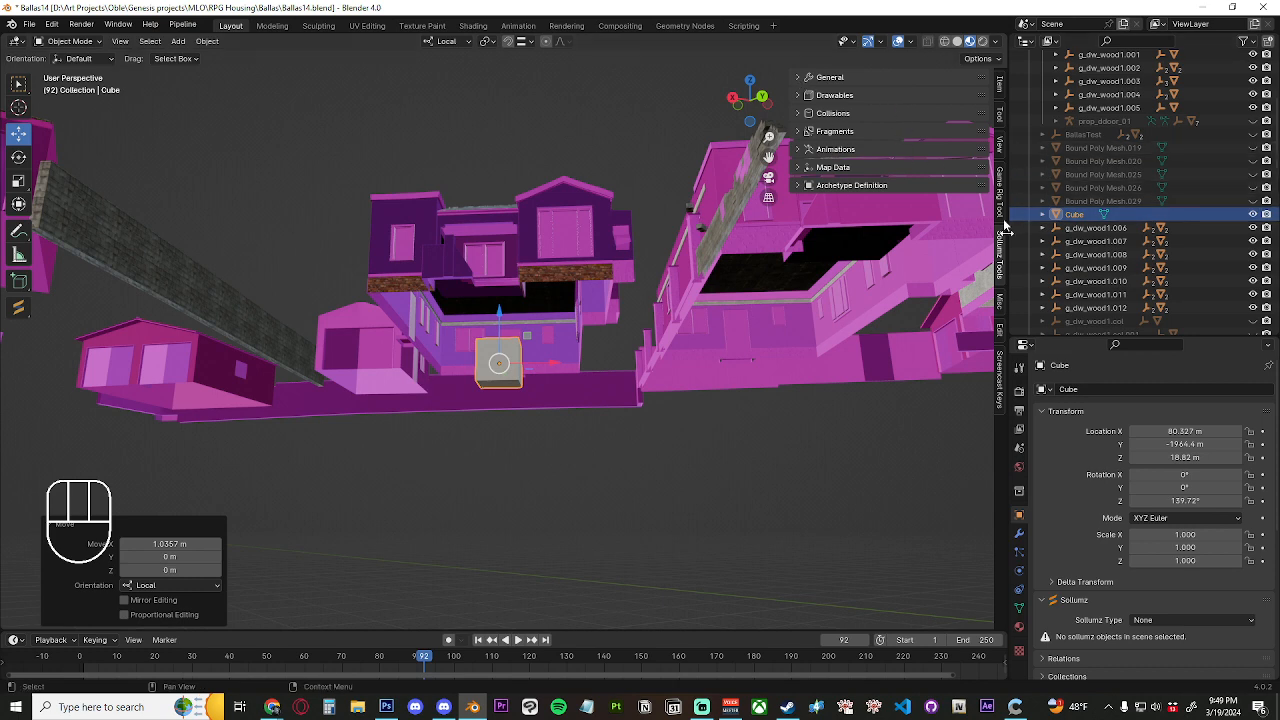
left_click(797, 78)
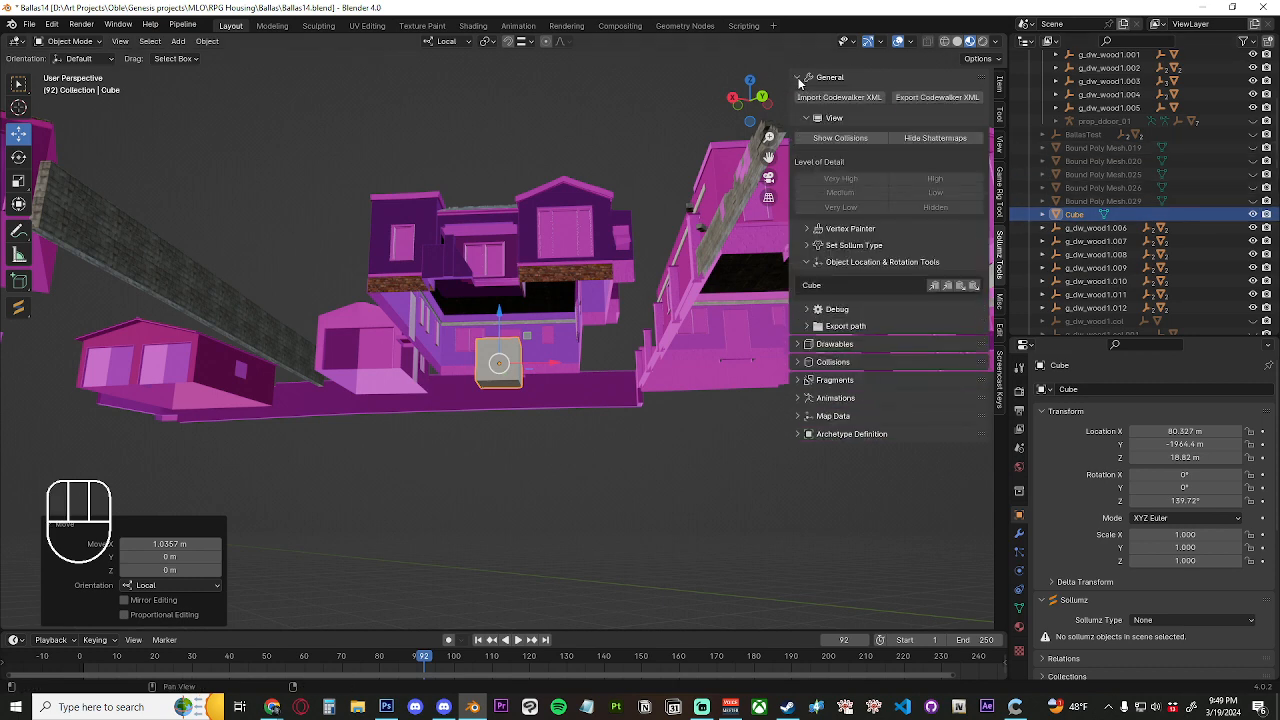
left_click(808, 120)
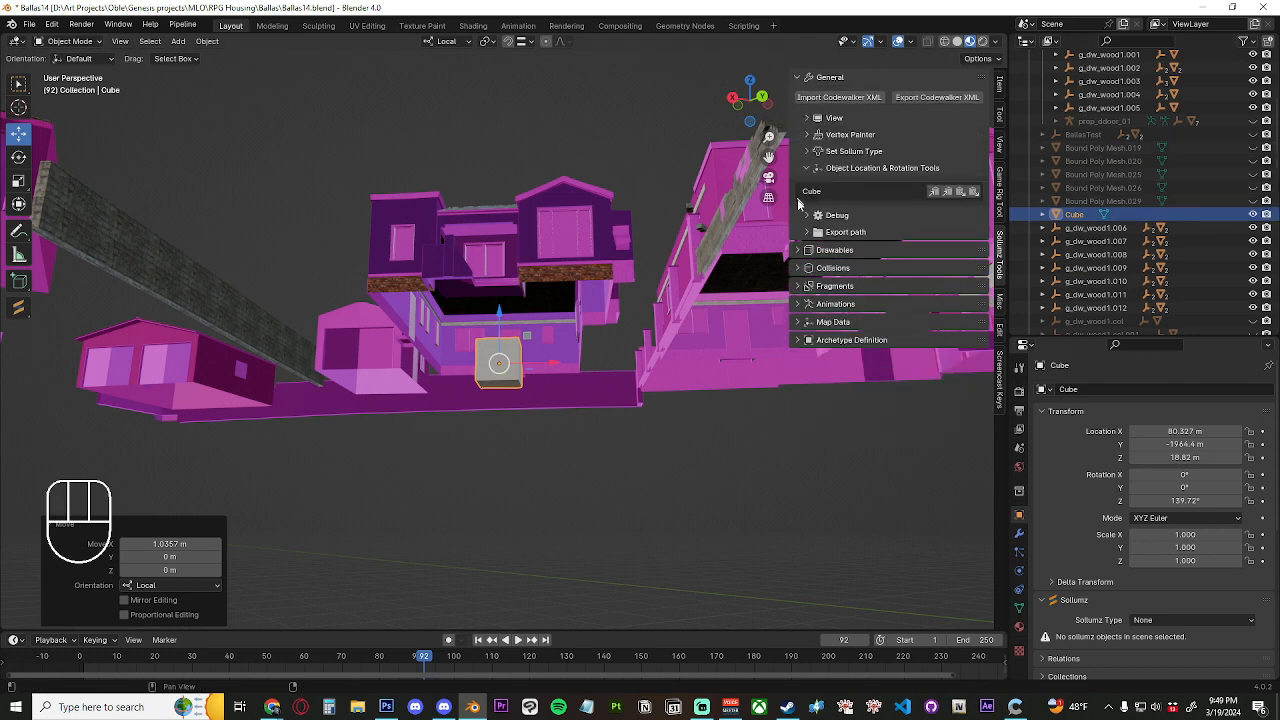
left_click(816, 168)
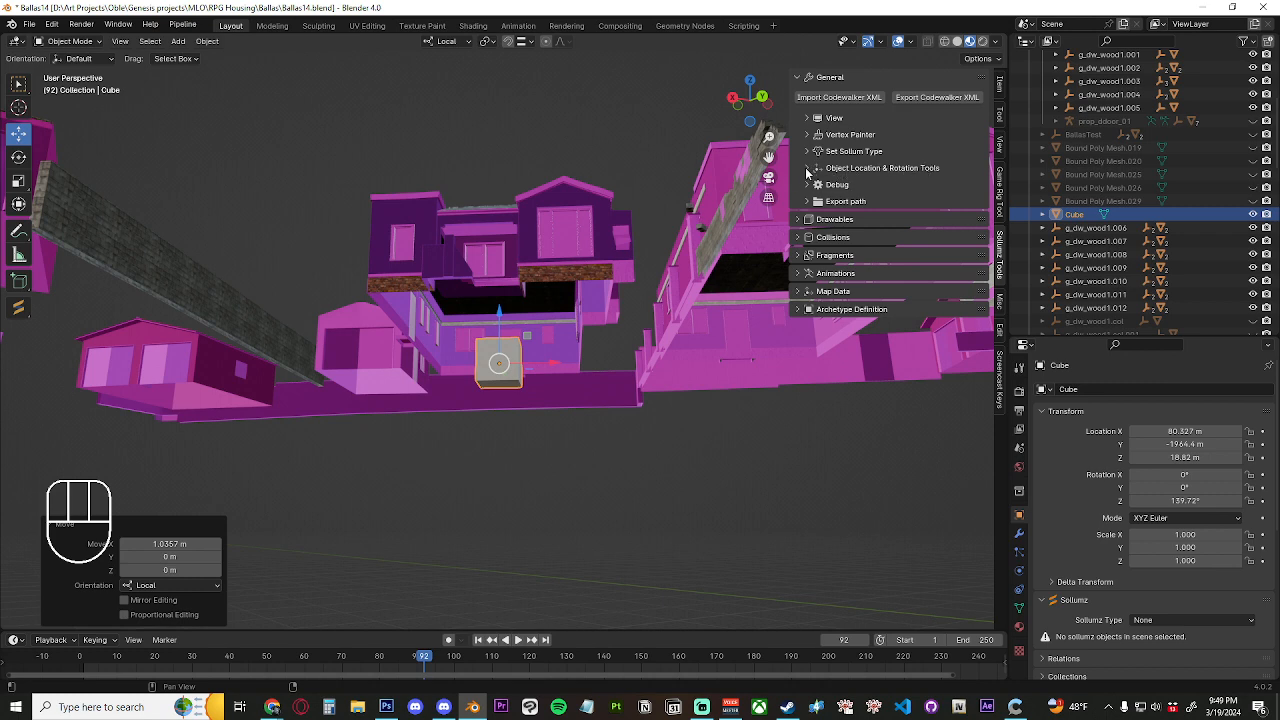
left_click(808, 168)
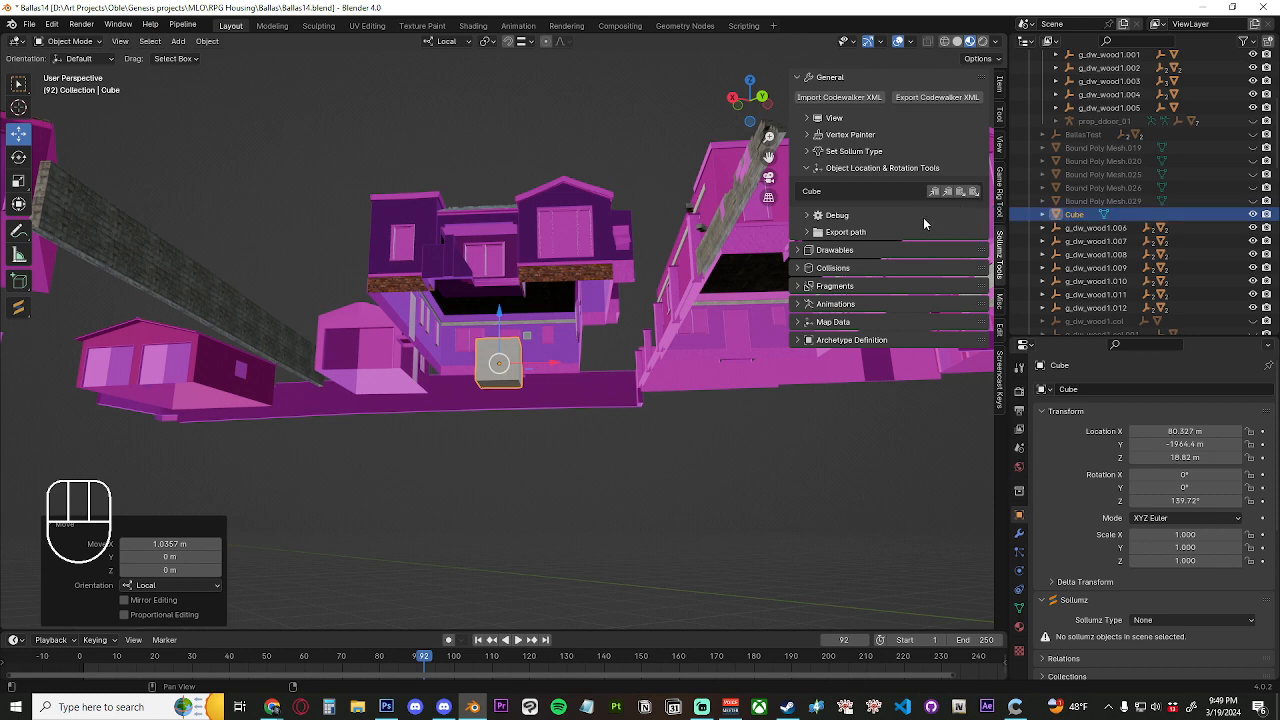
Copy the cube's location and apply it to shell_model5
left_click(933, 193)
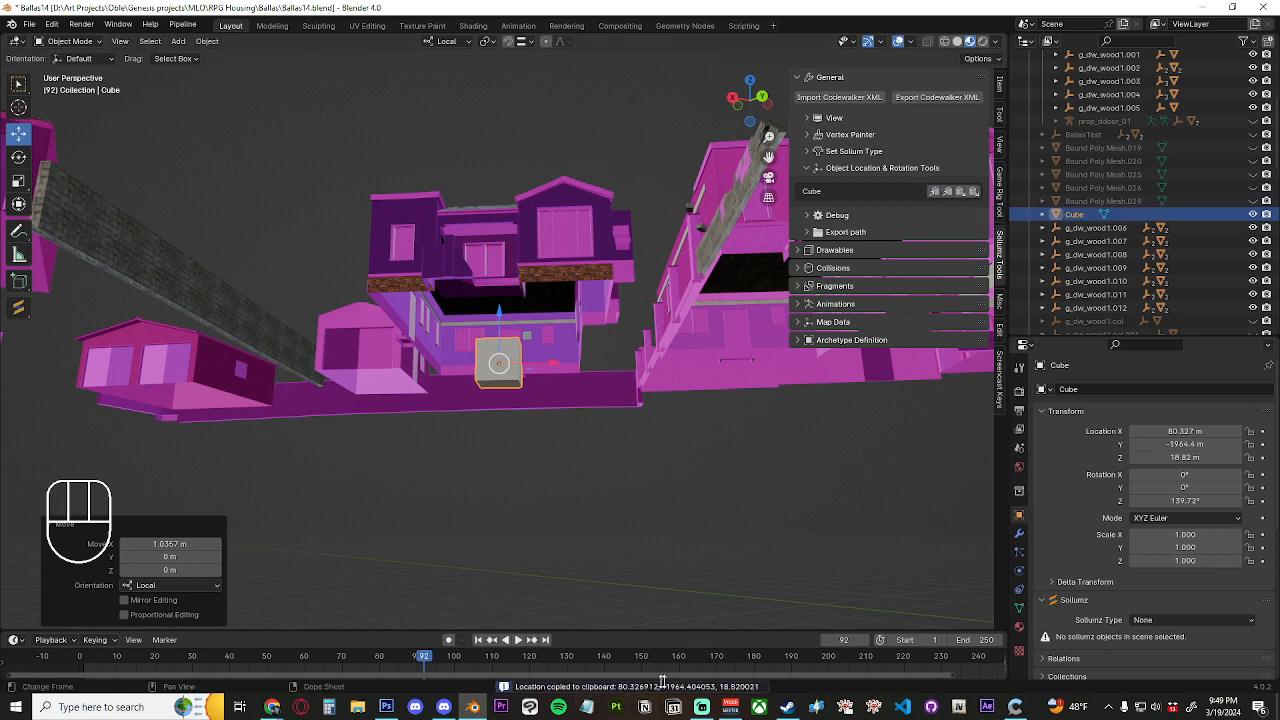
scroll(1268, 228, "down", 10)
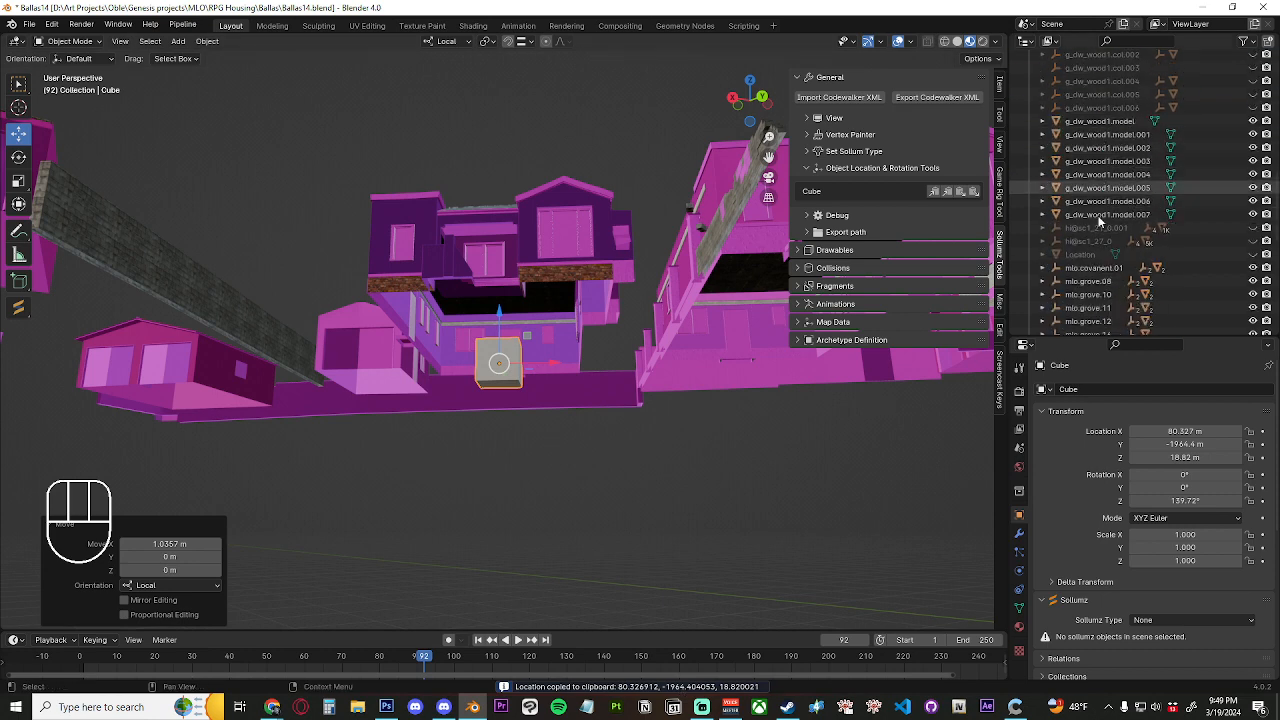
scroll(1127, 210, "down", 5)
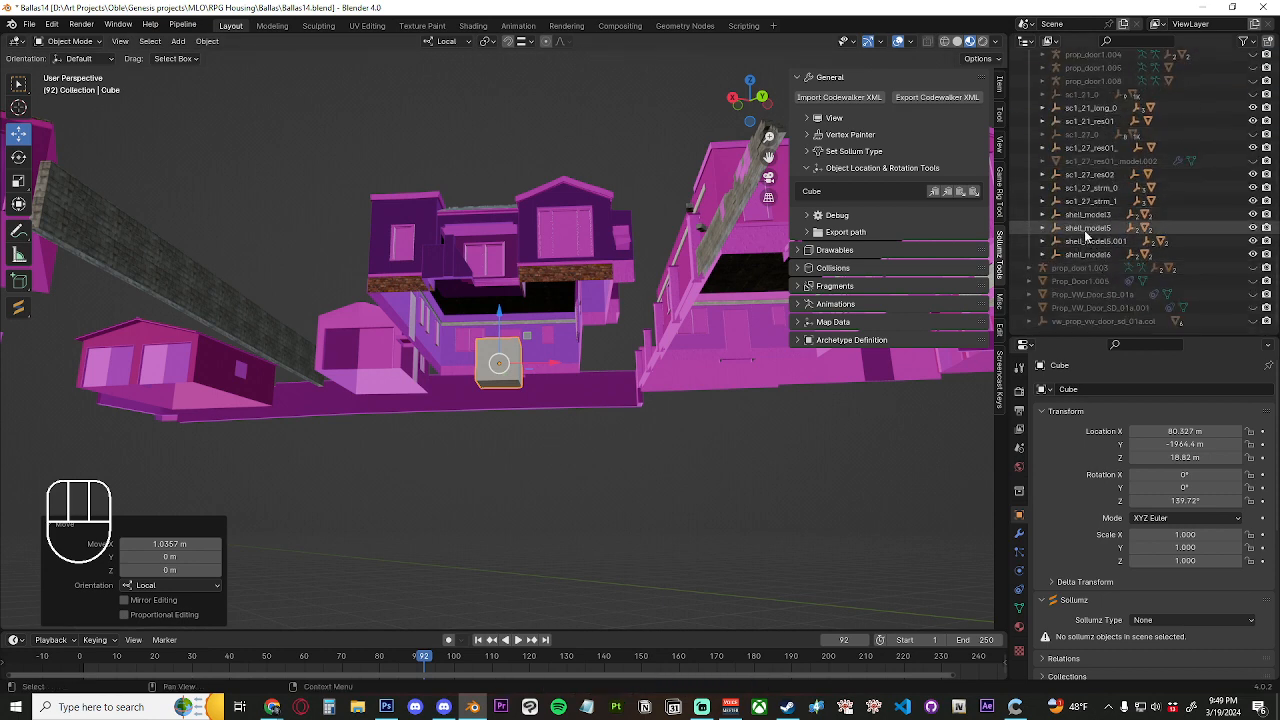
left_click(1086, 229)
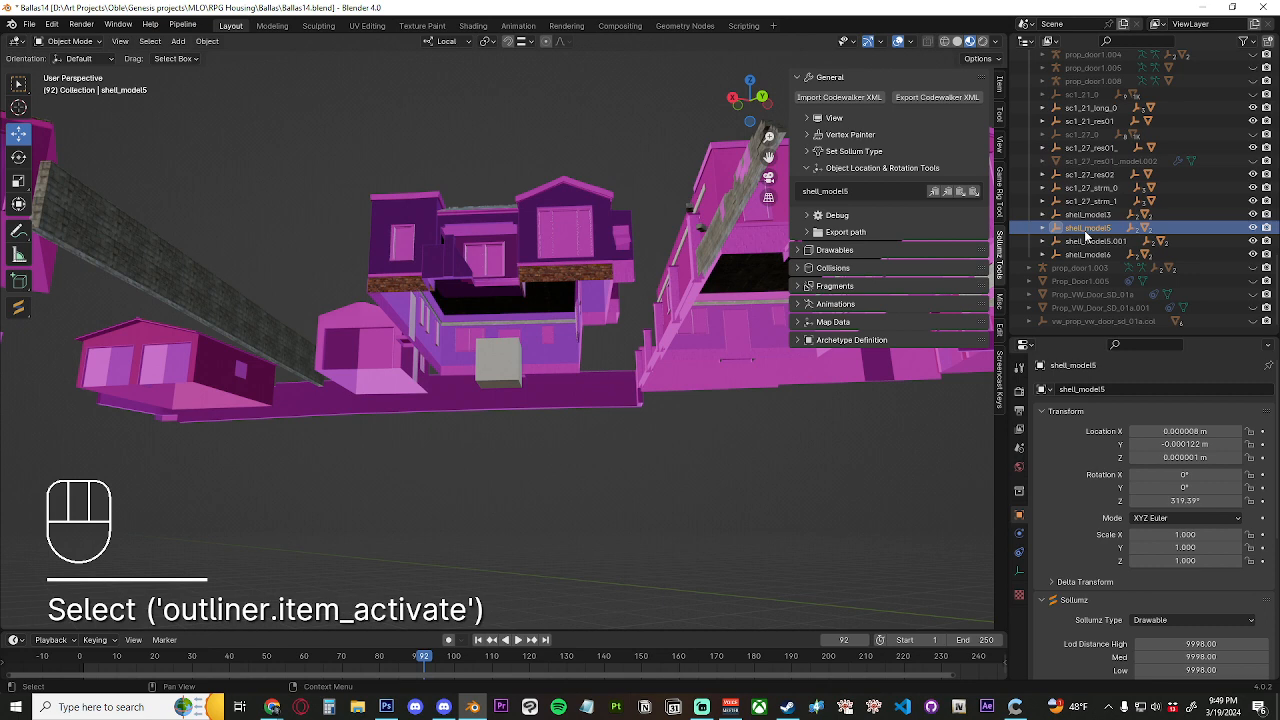
left_click(961, 192)
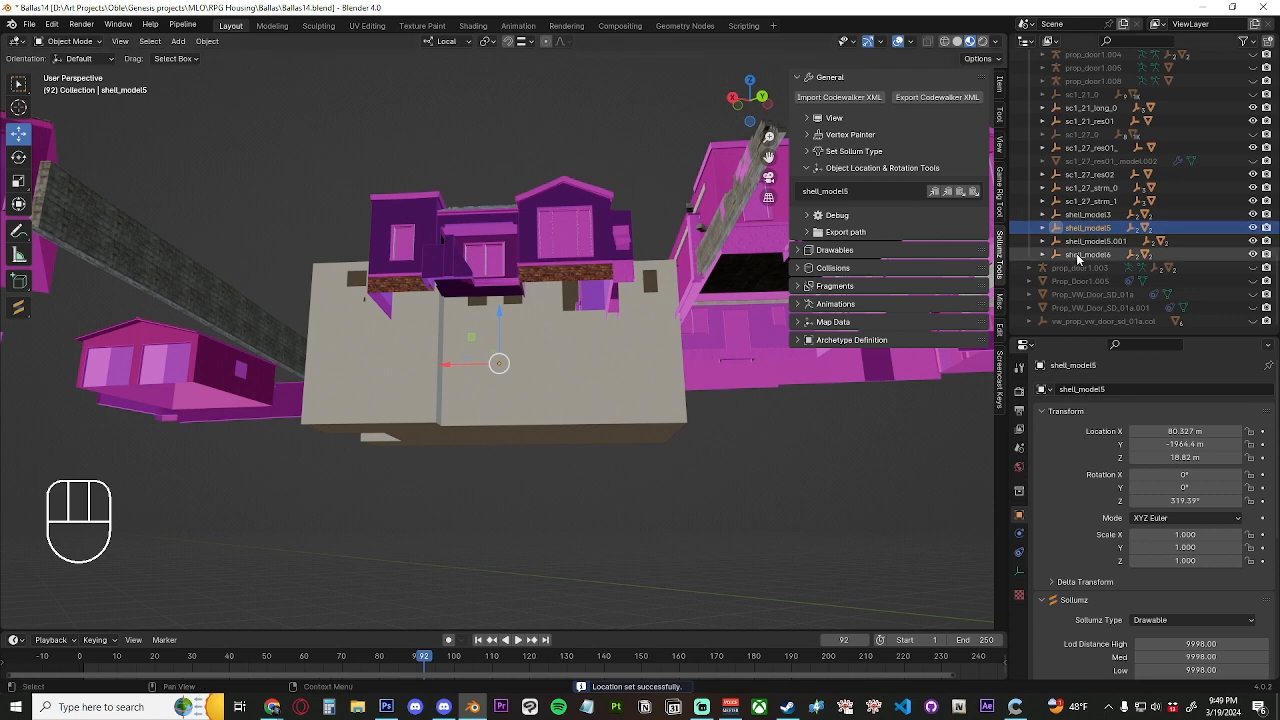
Copy the cube's rotation and apply it to shell_model5
scroll(1112, 247, "down", 10)
scroll(1112, 247, "down", 3)
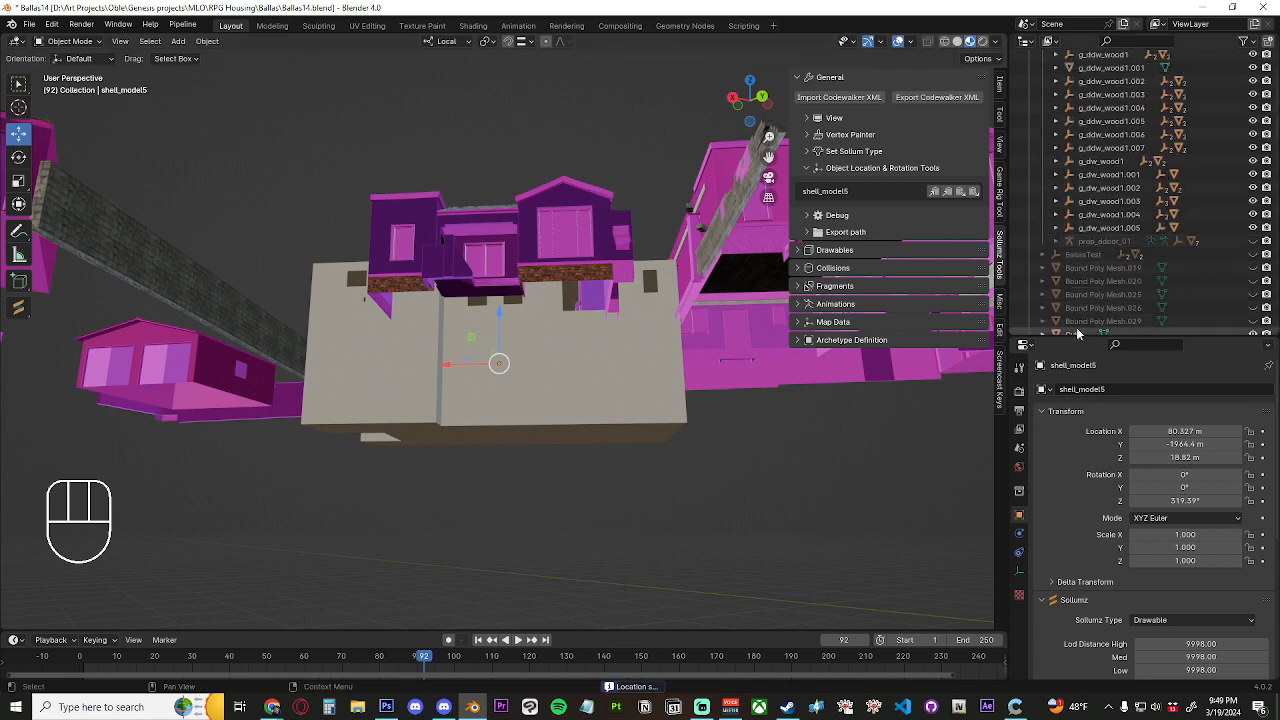
left_click(1056, 256)
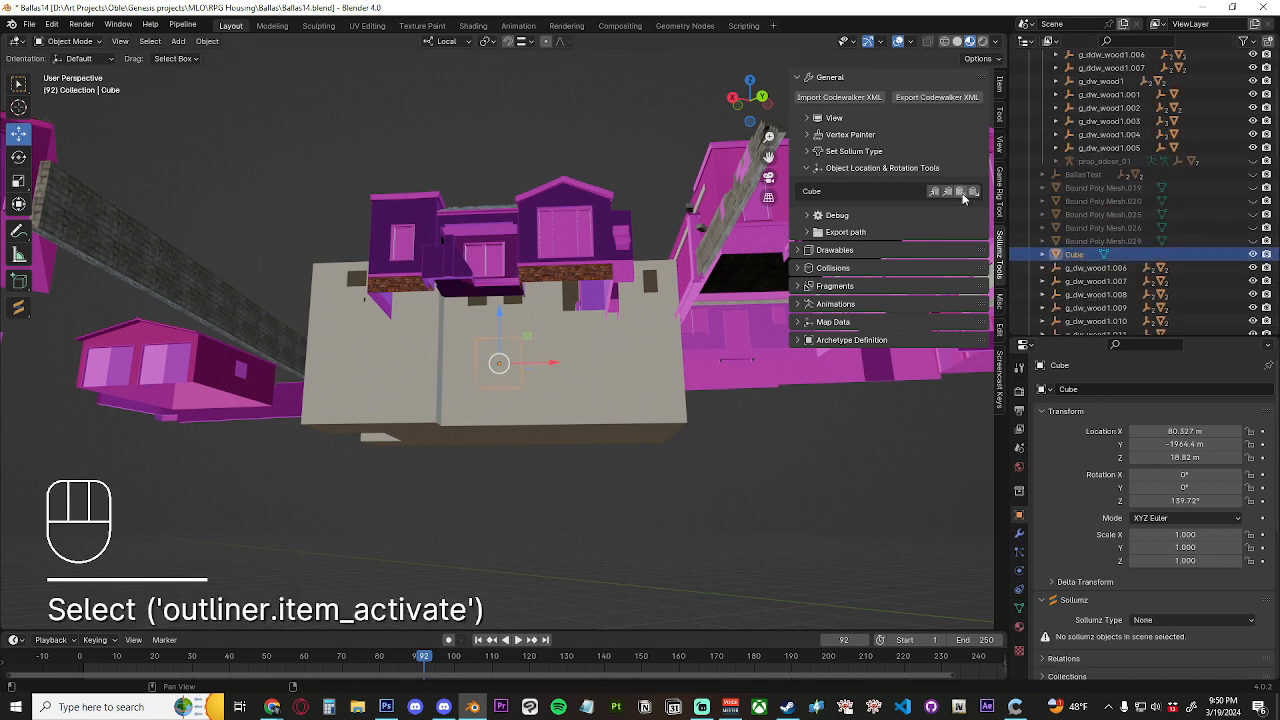
left_click(950, 192)
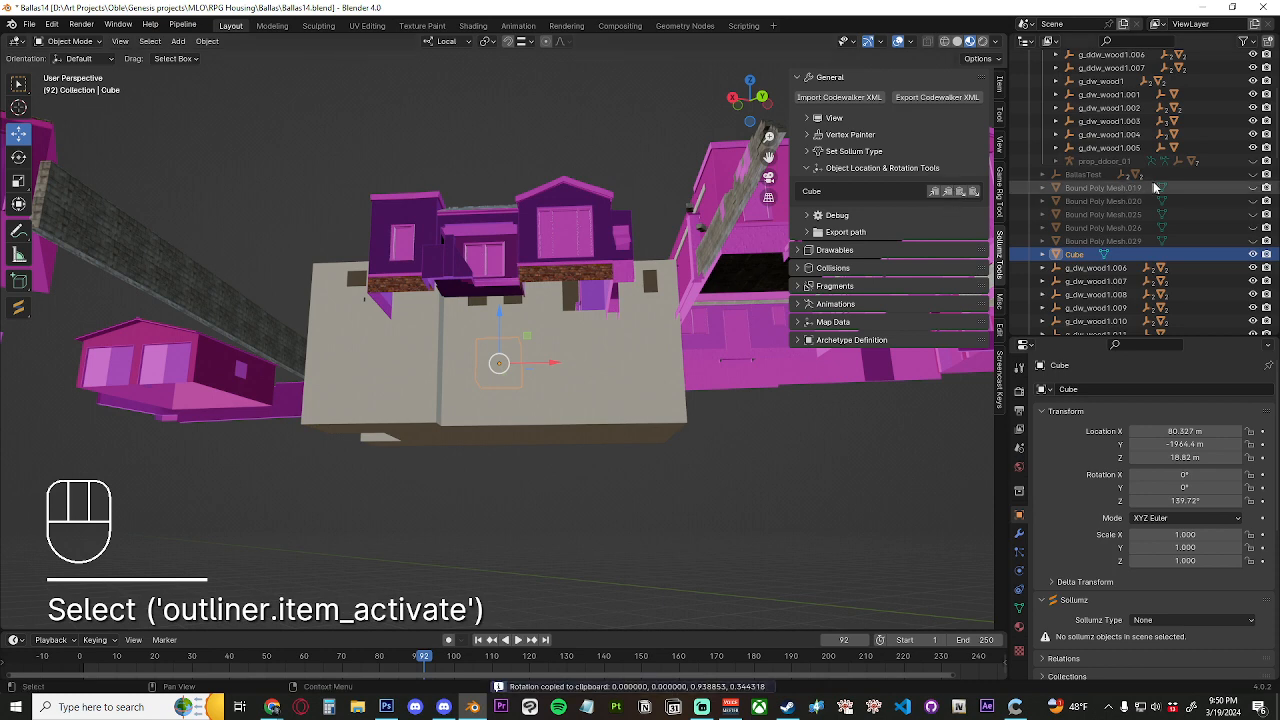
scroll(1115, 223, "down", 10)
scroll(1115, 245, "down", 8)
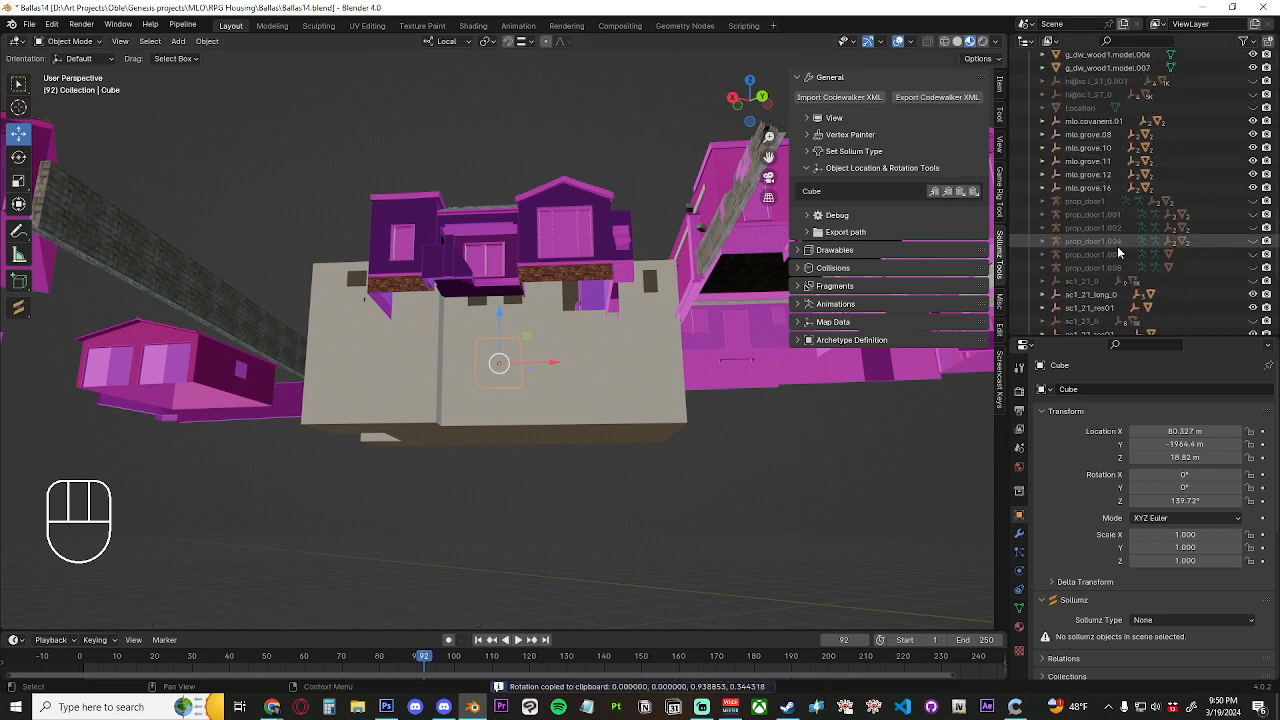
left_click(1088, 228)
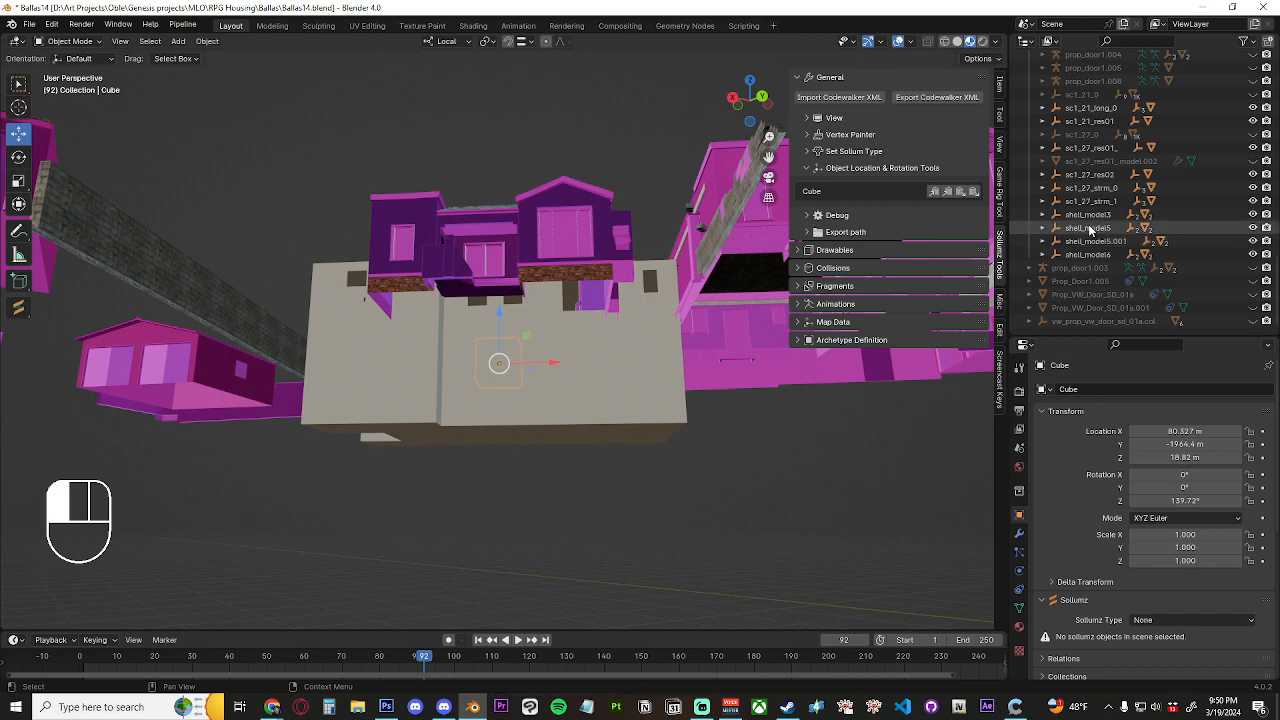
left_click(976, 191)
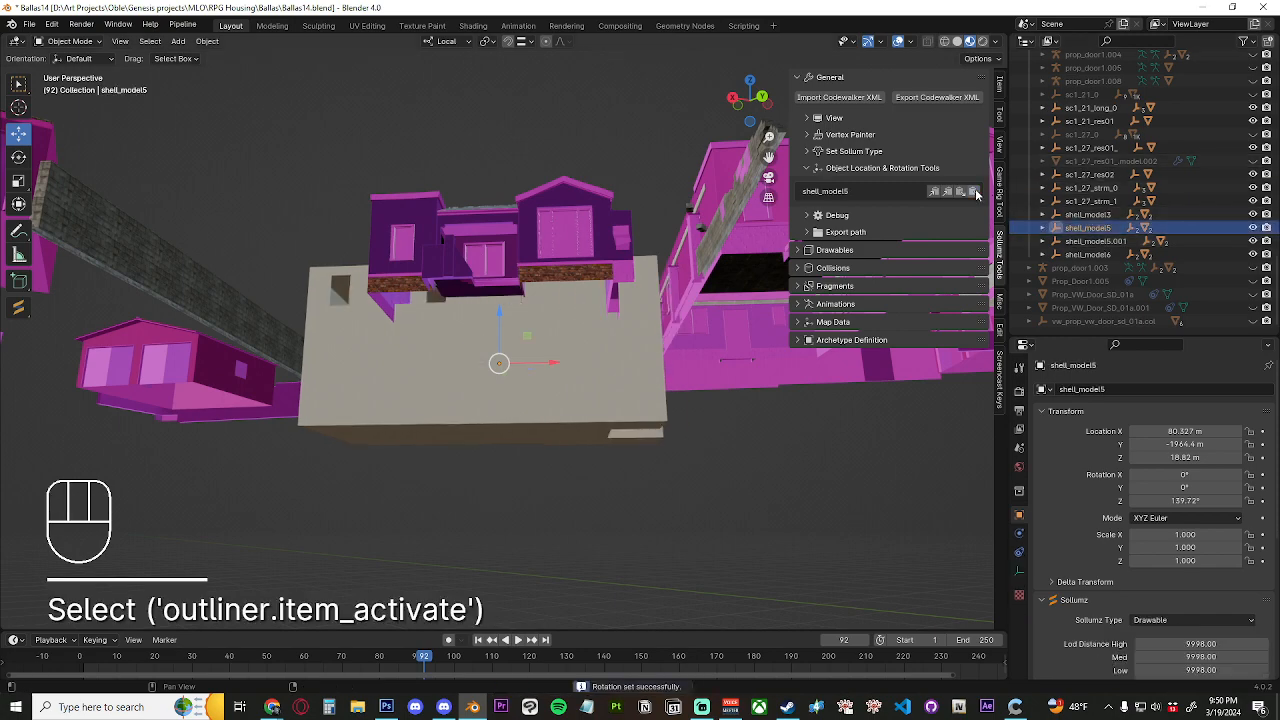
Rotate shell_model5 by -90° about its local Z axis so it lines up with the purple house
middle_click_drag(558, 325, 570, 466)
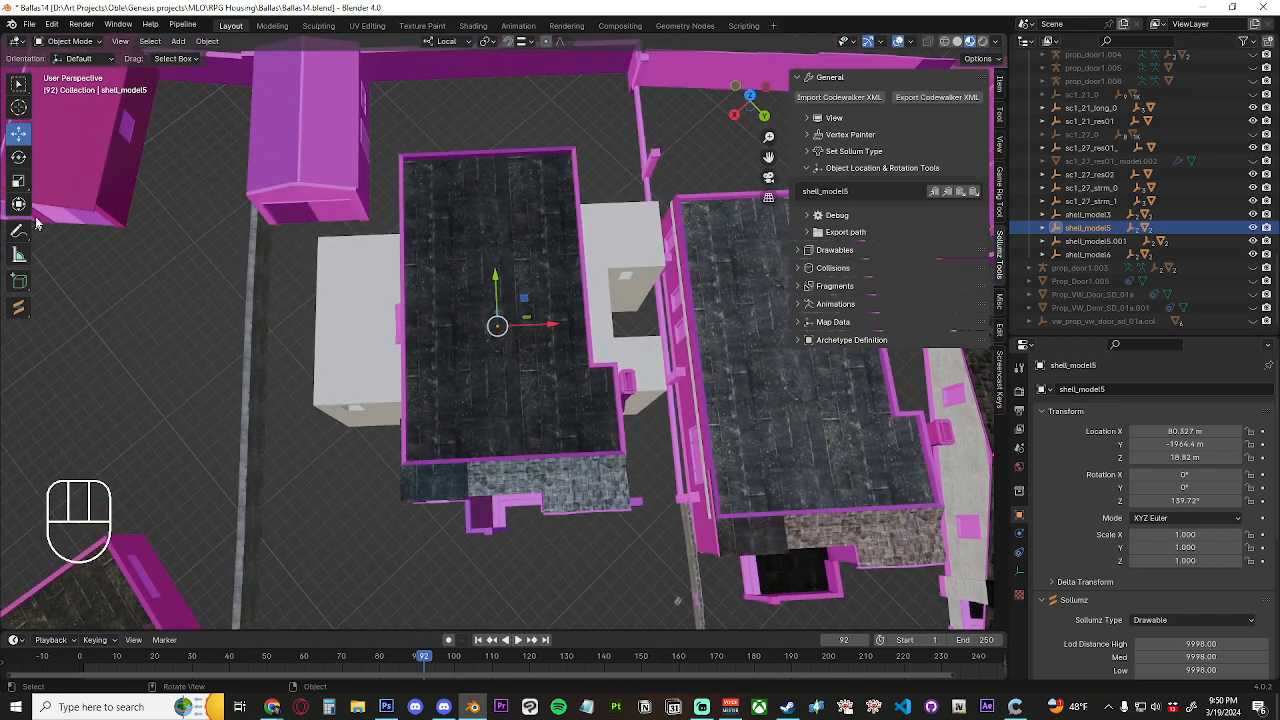
left_click(19, 157)
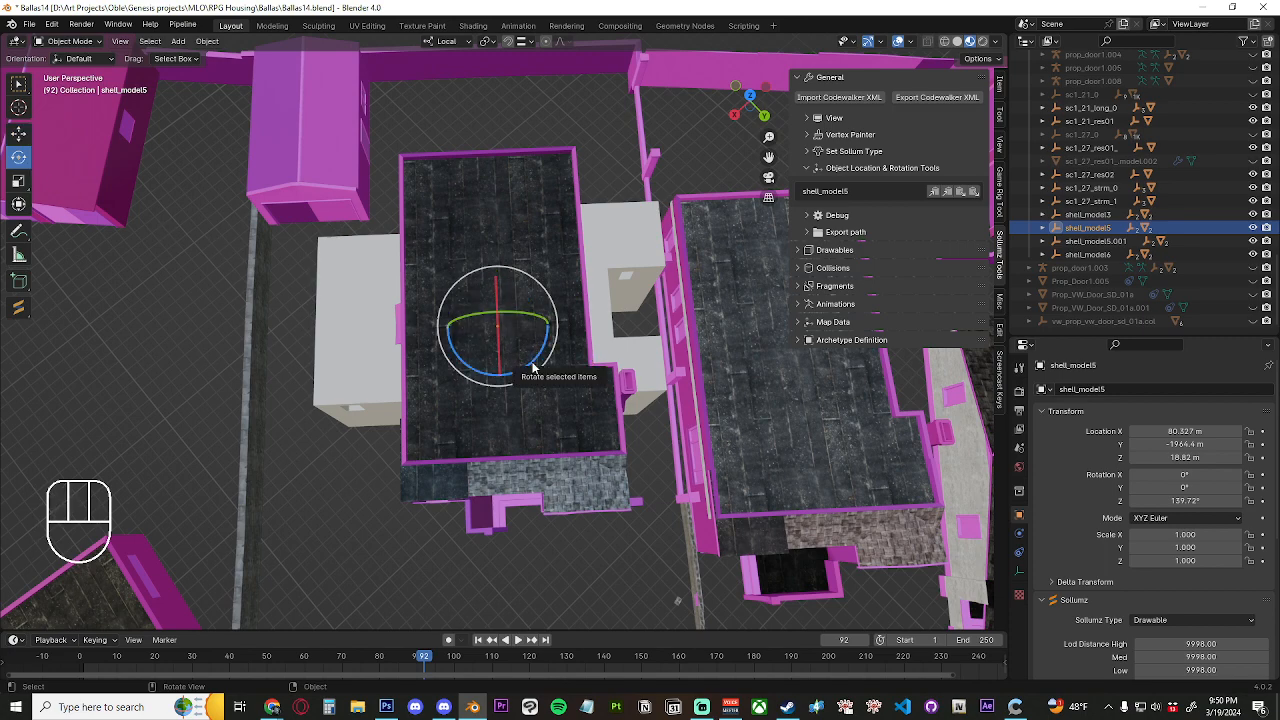
middle_click_drag(533, 368, 662, 320)
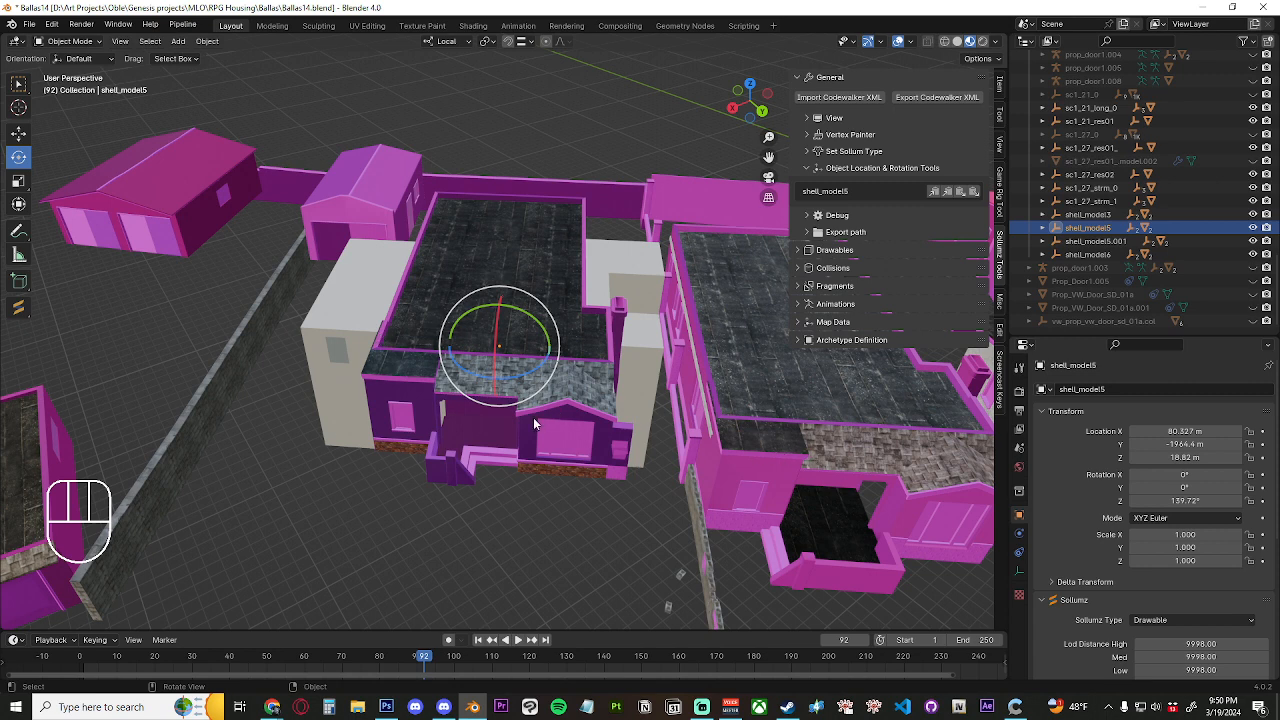
left_click(535, 375)
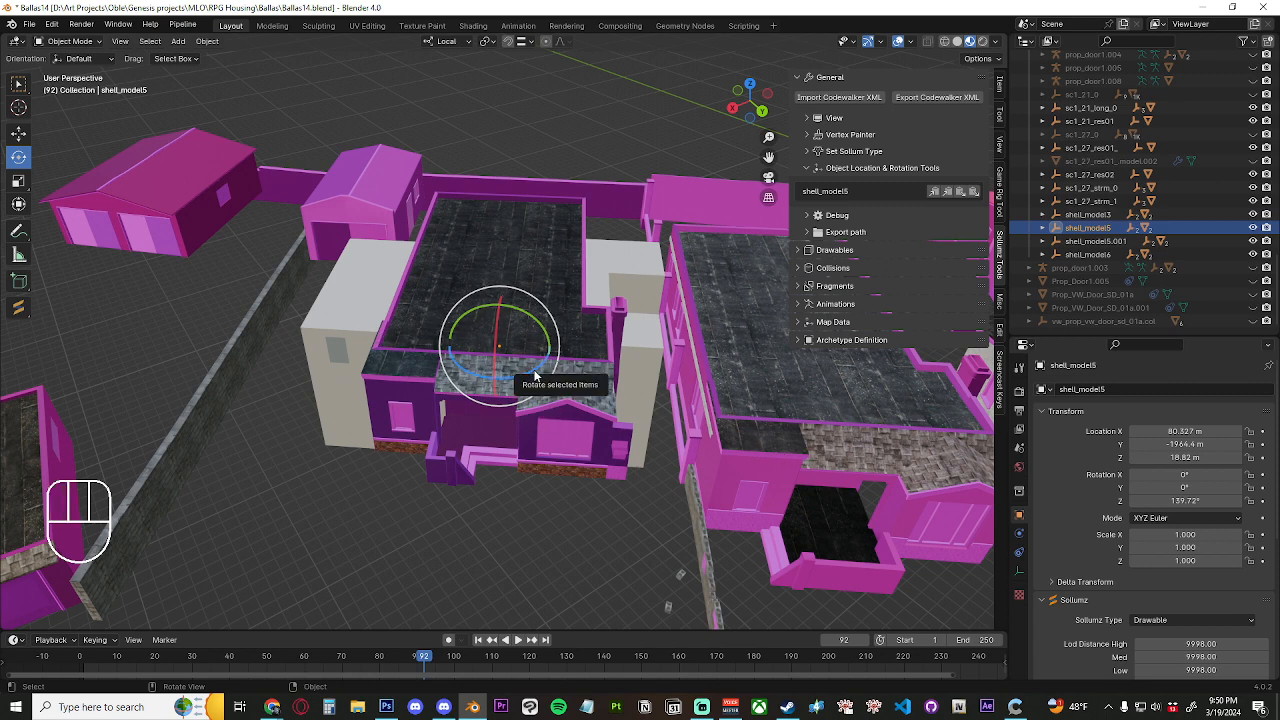
left_click_drag(535, 375, 517, 374)
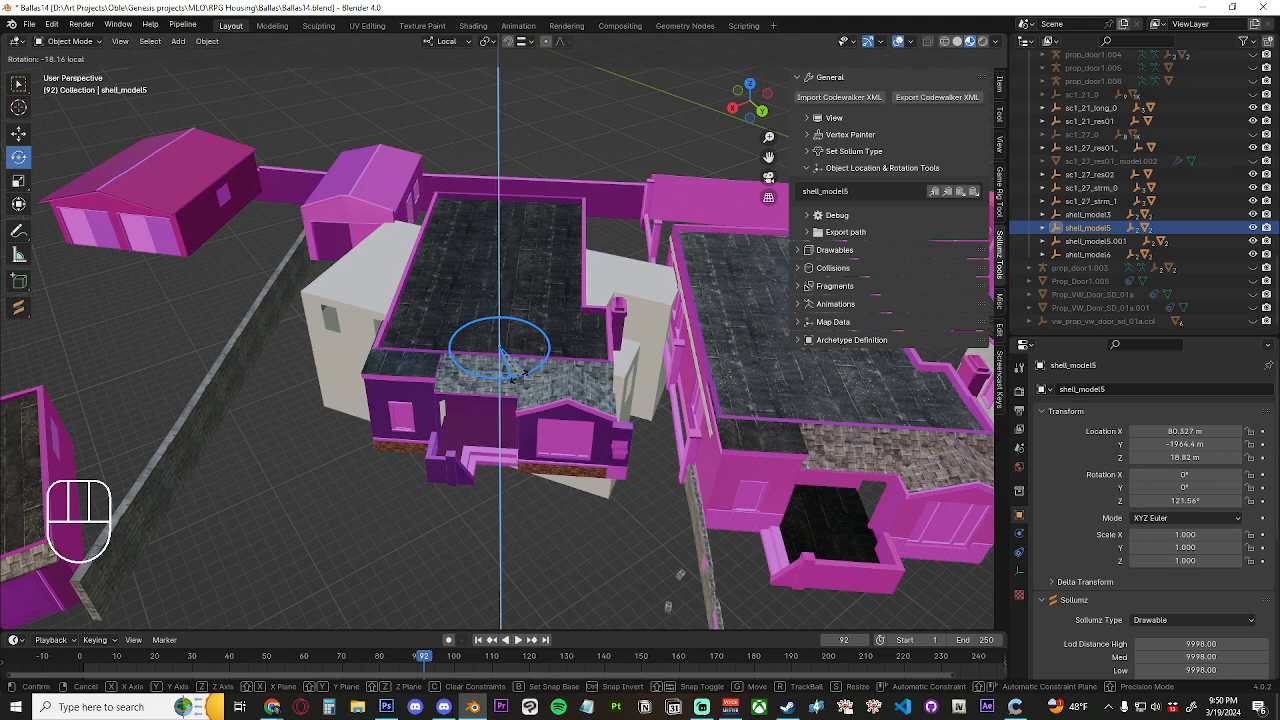
left_click_drag(517, 374, 517, 376)
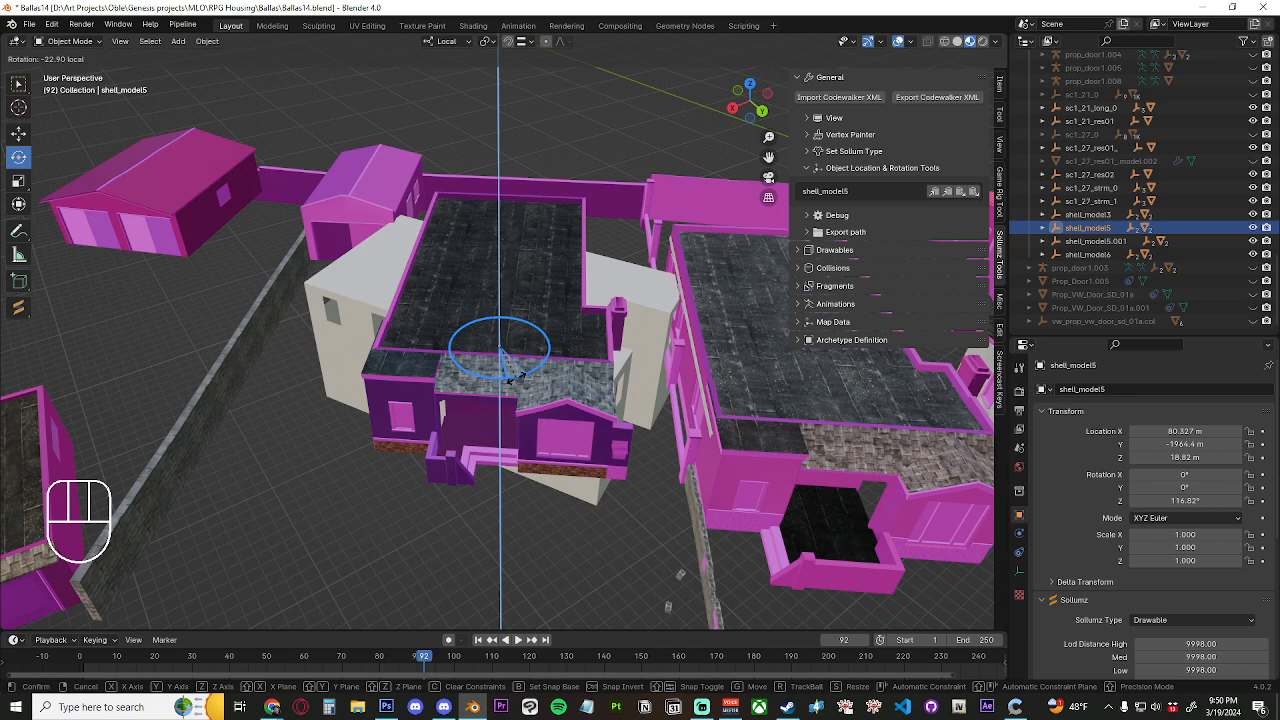
mouse_move(517, 376)
left_mouse_down()
mouse_move(528, 365)
mouse_move(516, 360)
mouse_move(496, 379)
left_mouse_up()
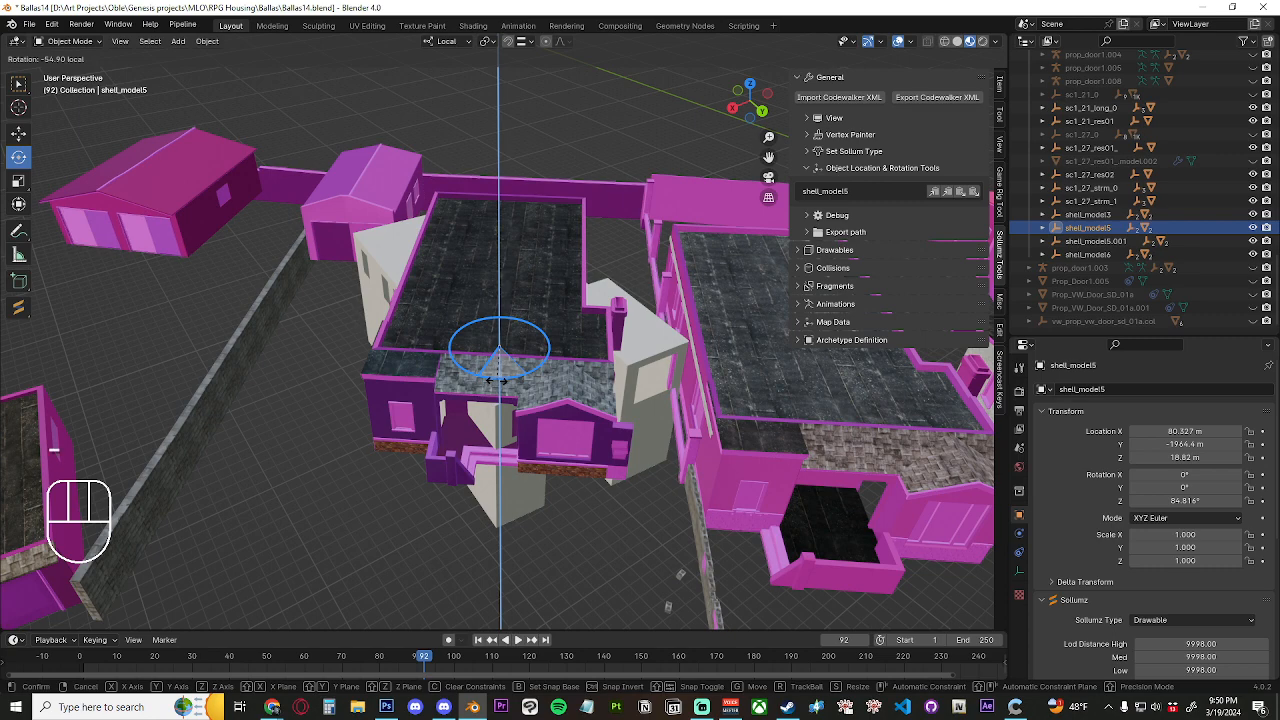
type("90")
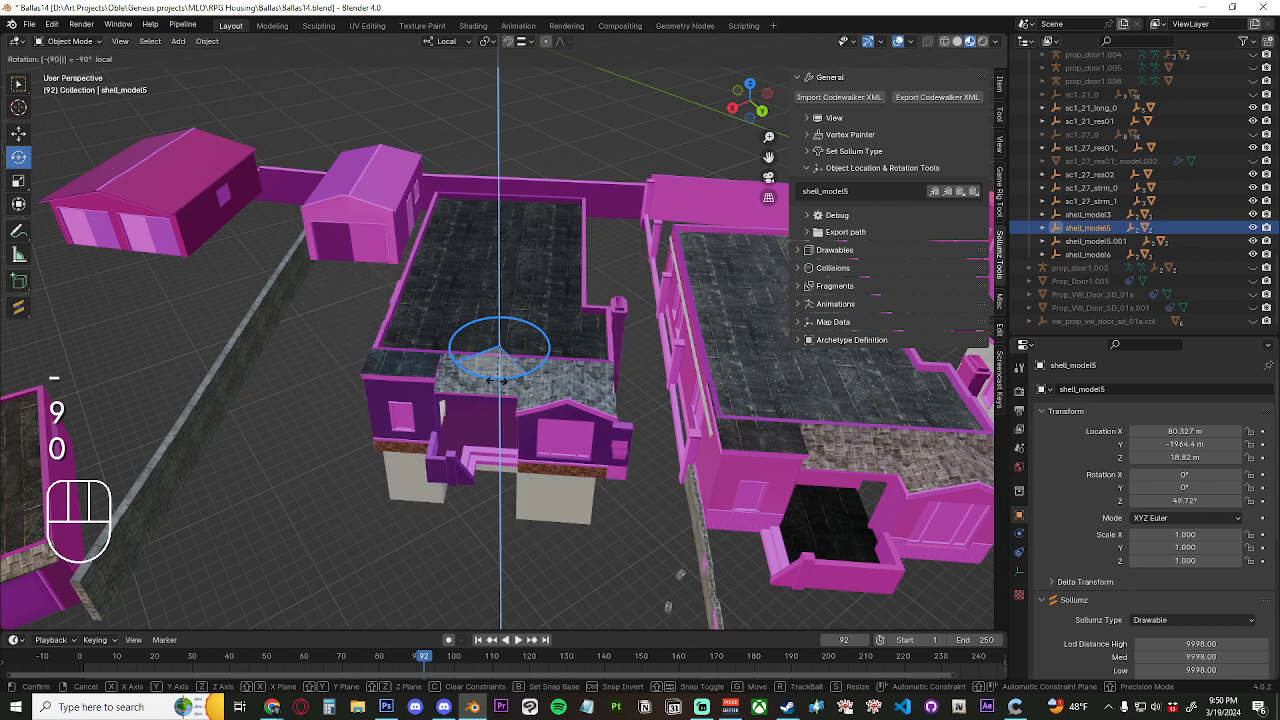
left_click(497, 383)
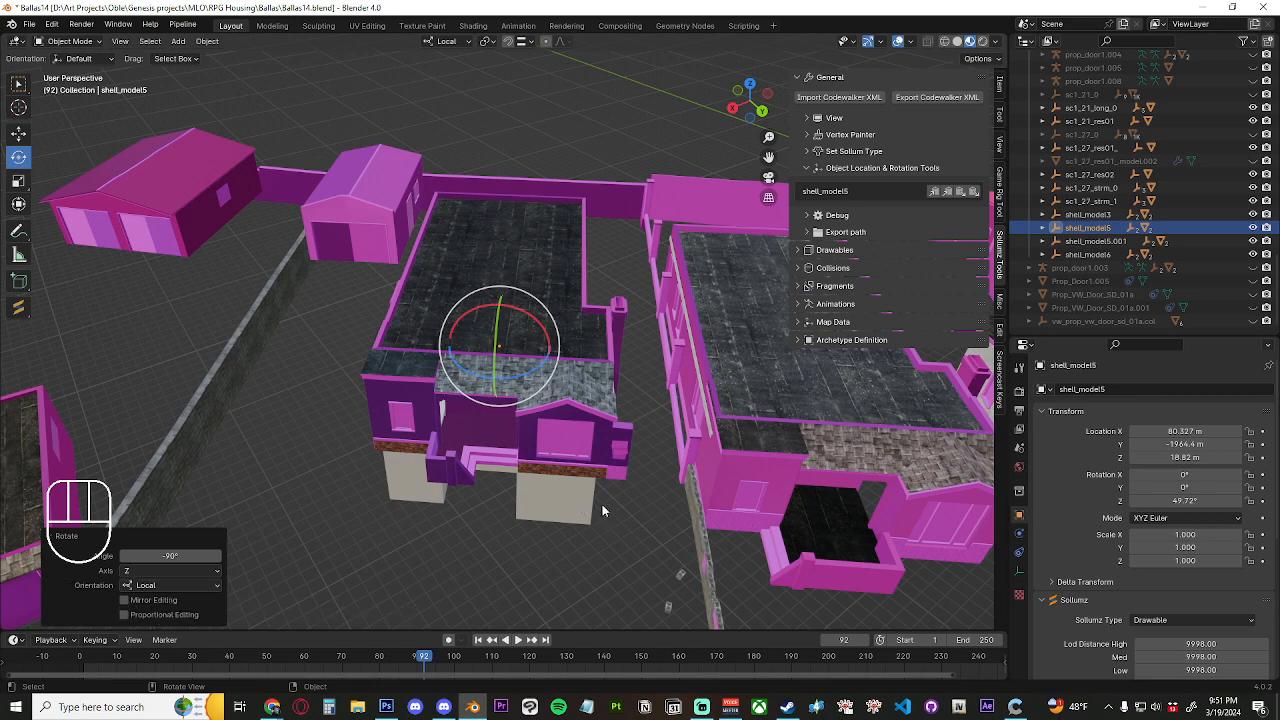
Align shell_model5 with the purple house's footprint as seen from below, moving it about 1.28 m along local X and 0.13 m along local Y
middle_click_drag(518, 512, 420, 400)
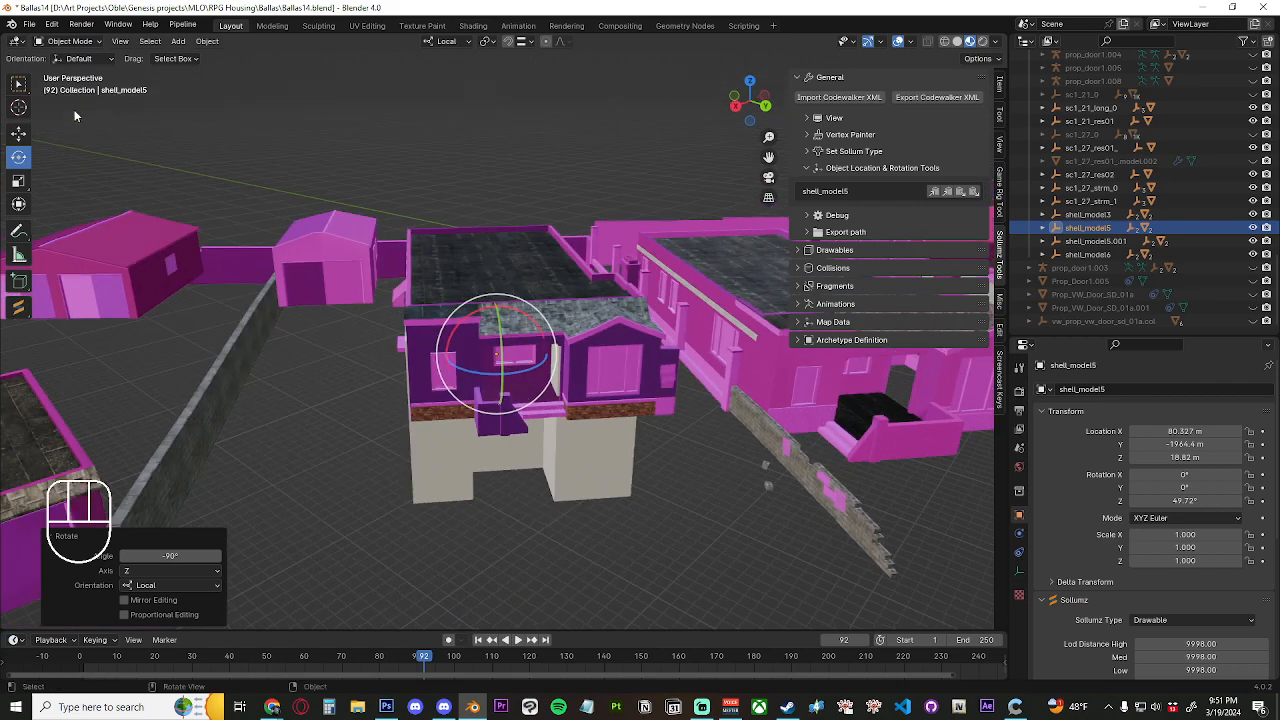
left_click(18, 133)
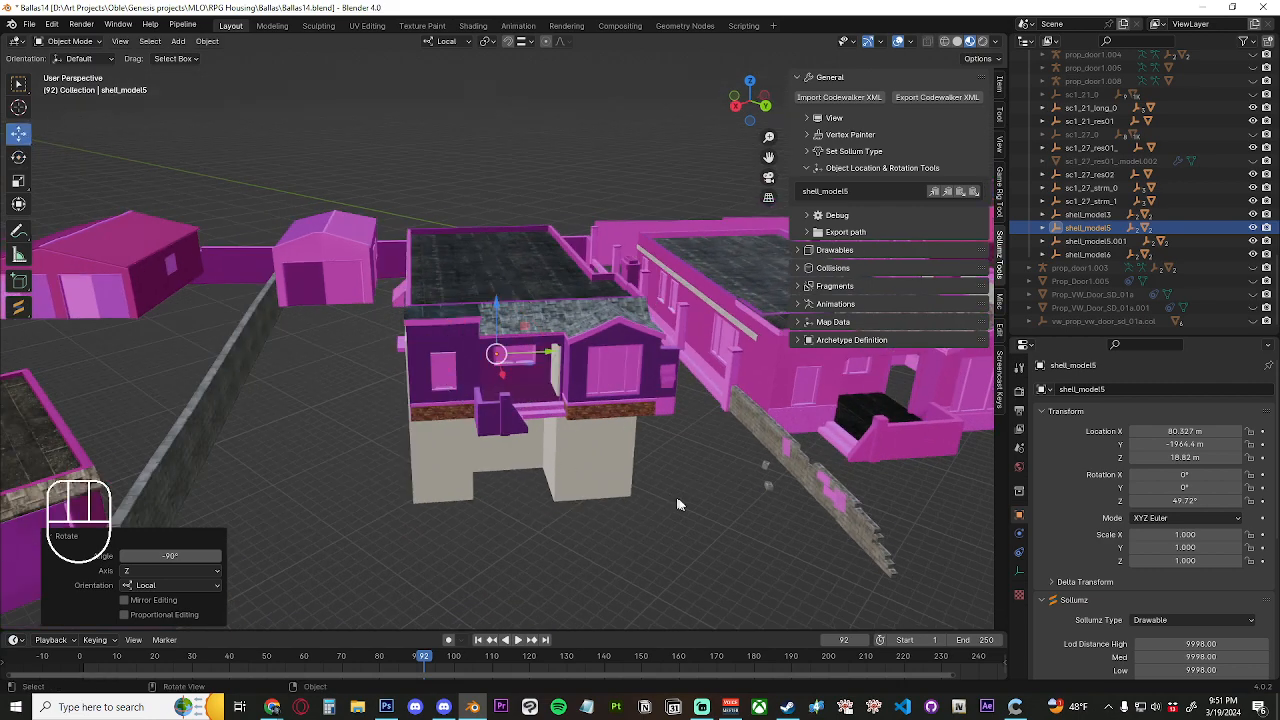
mouse_move(680, 503)
middle_mouse_down()
mouse_move(682, 565)
mouse_move(658, 423)
mouse_move(668, 347)
mouse_move(660, 522)
mouse_move(669, 506)
middle_mouse_up()
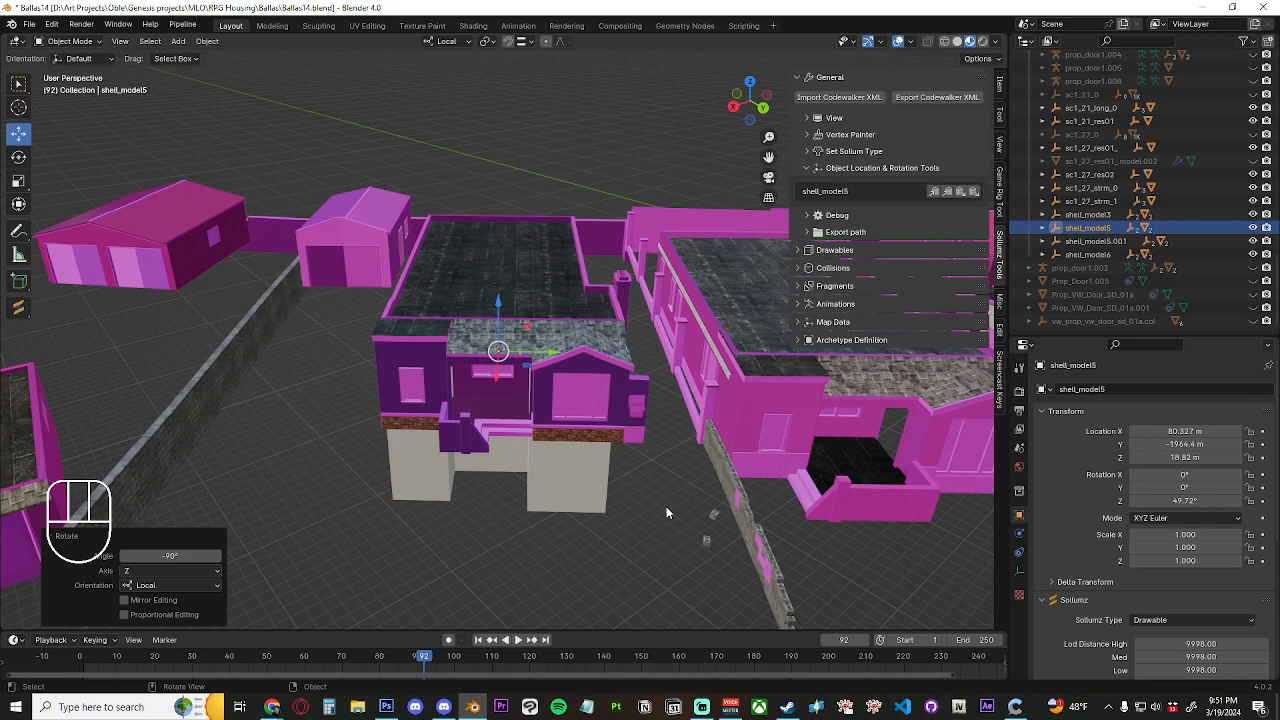
key("KP_7")
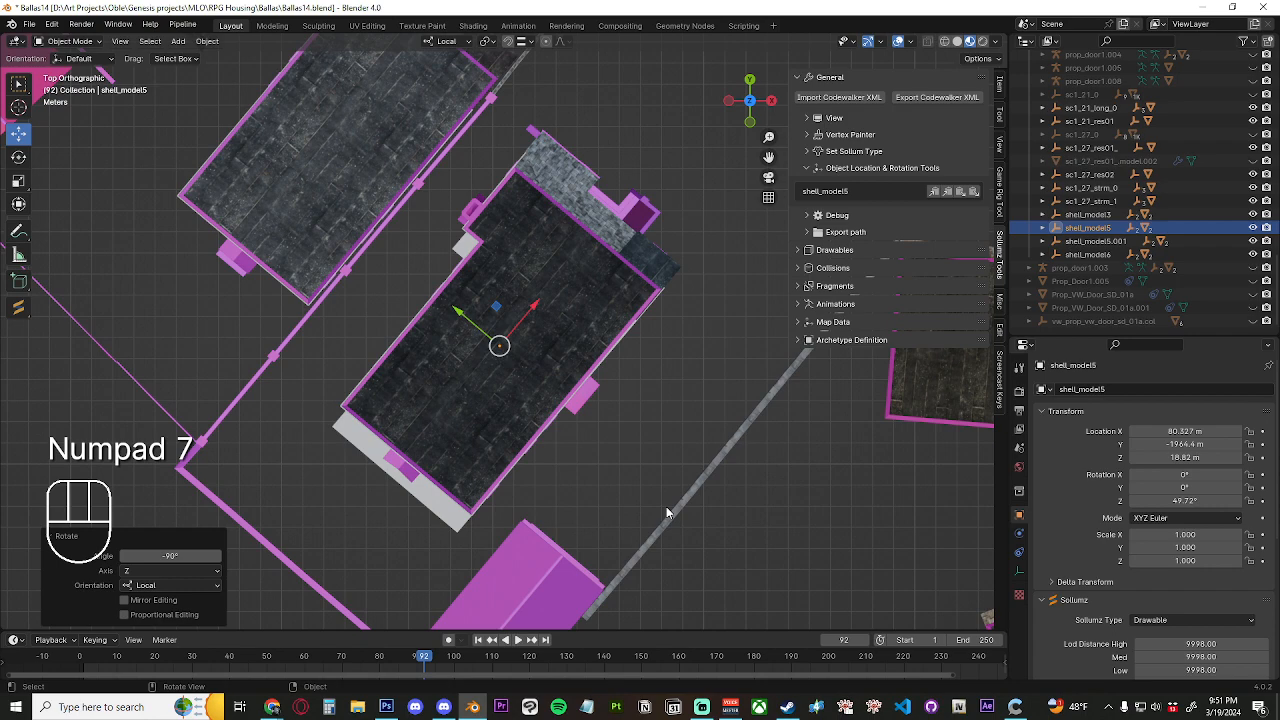
key("KP_9")
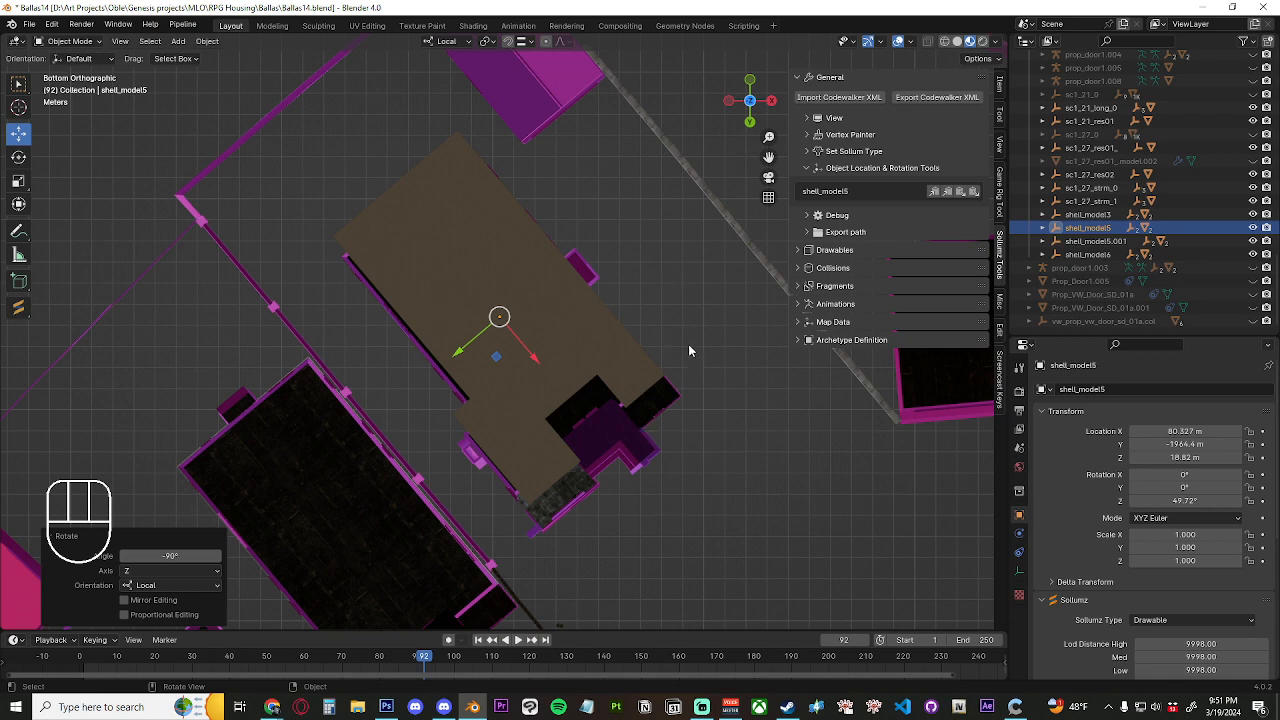
middle_click_drag(688, 346, 495, 493)
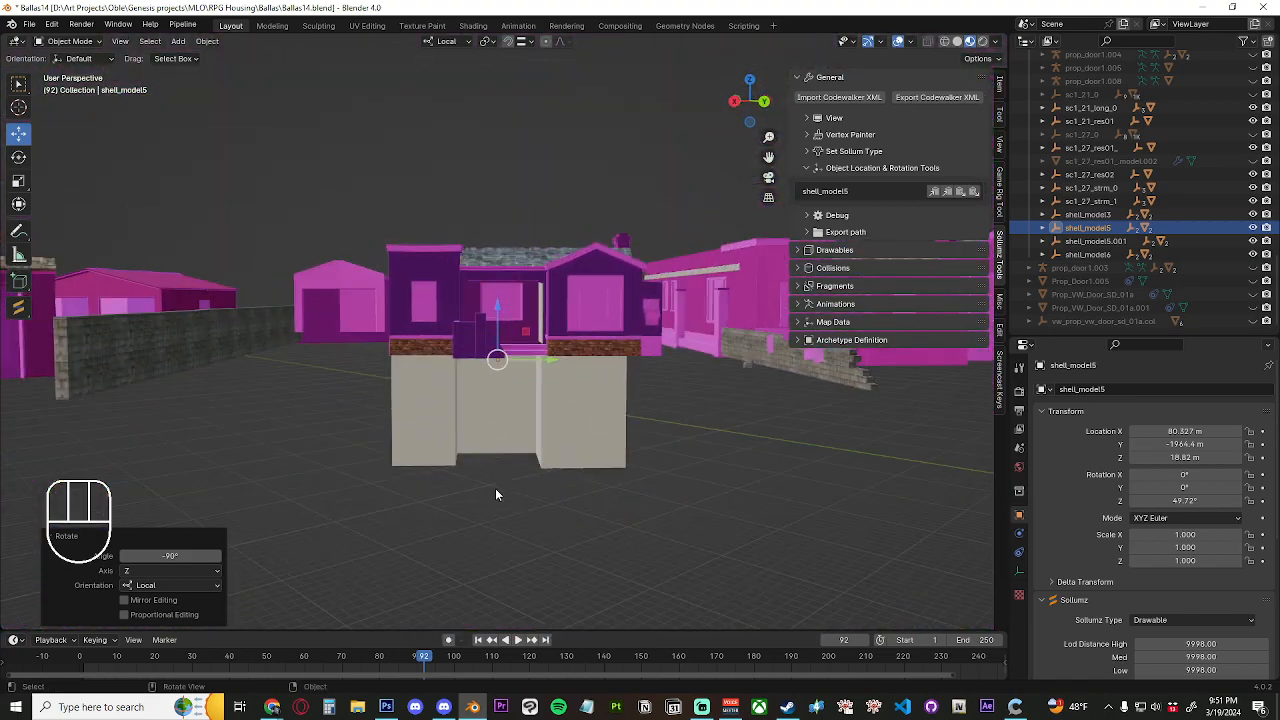
key("KP_7")
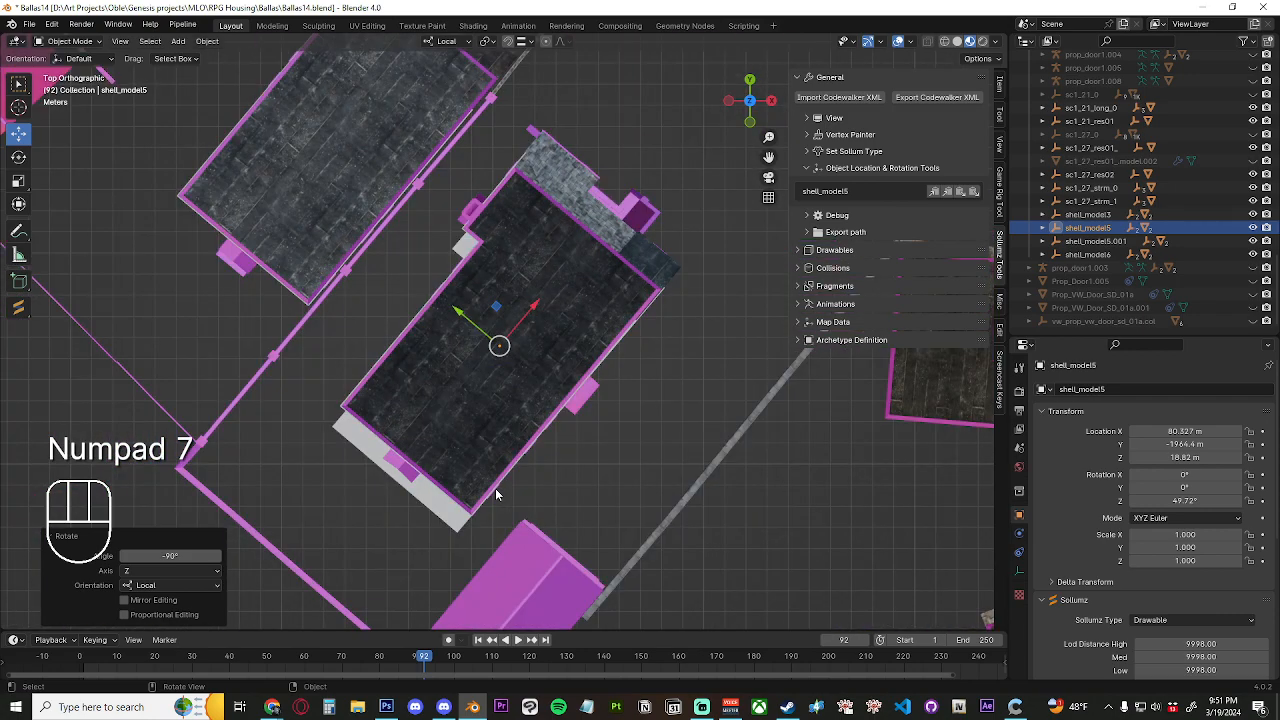
key("KP_9")
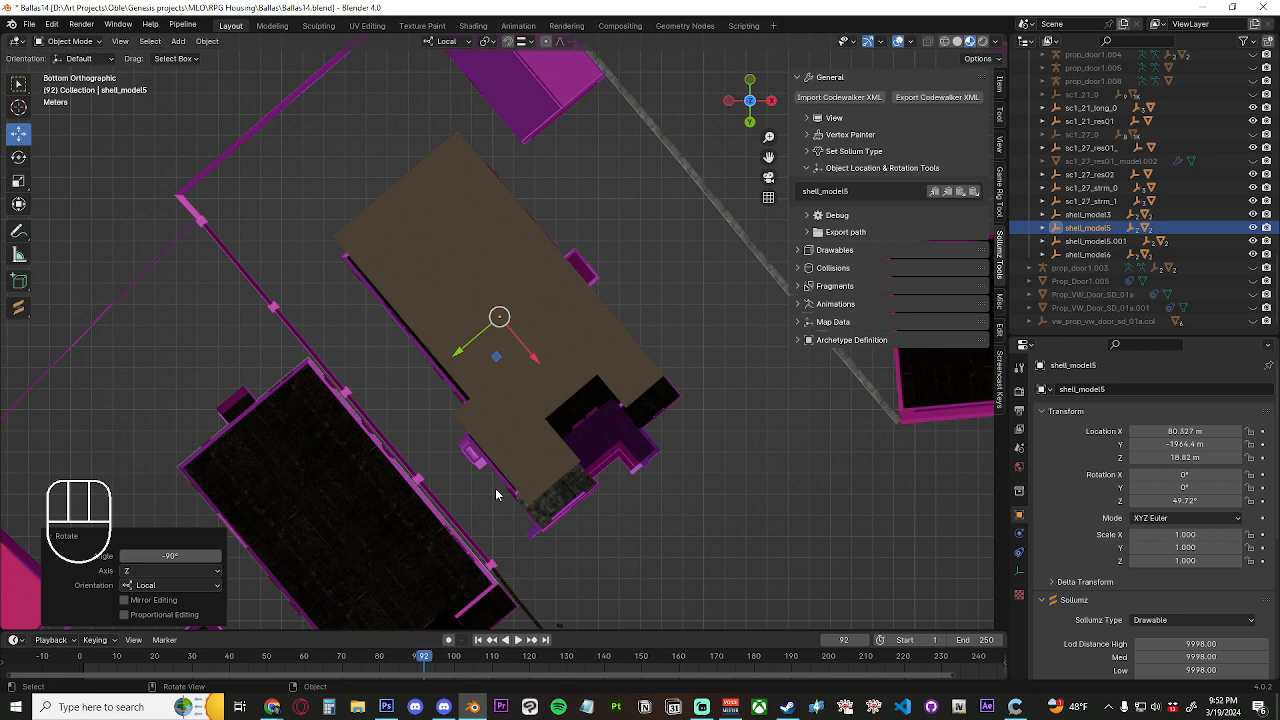
key("KP_4")
key("KP_6")
key("KP_6")
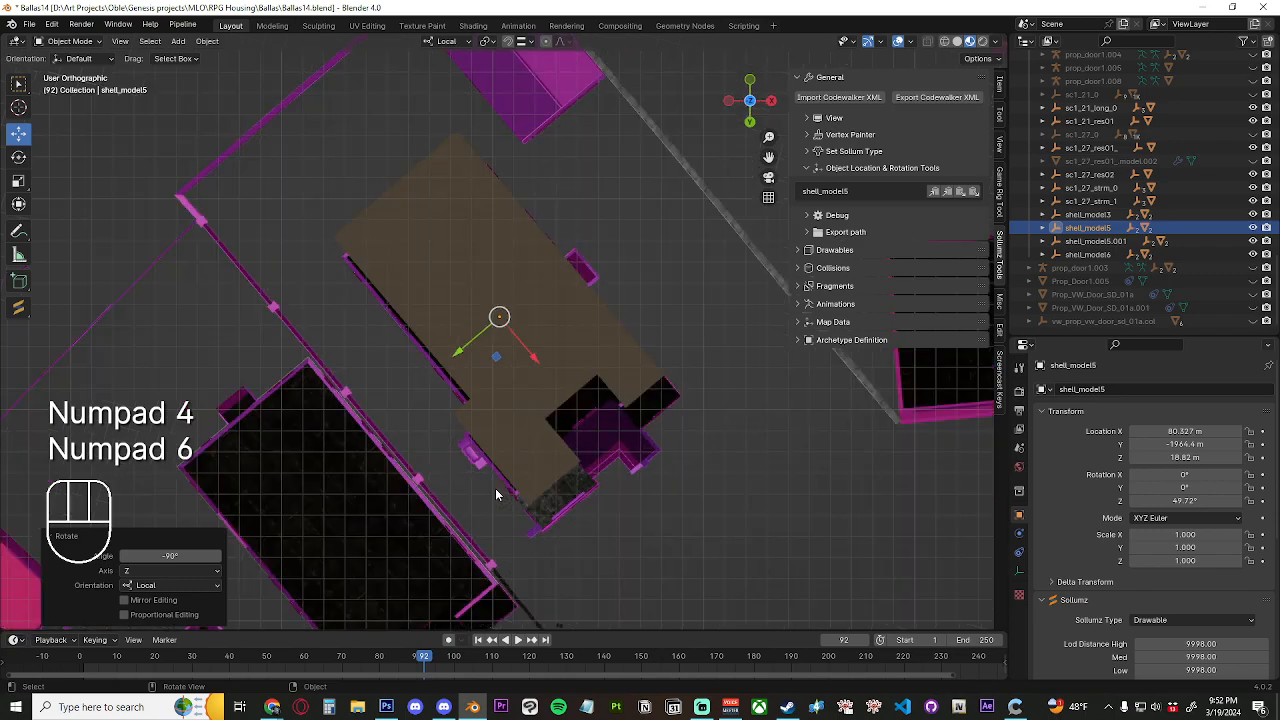
key("KP_6")
key("KP_6")
key("KP_6")
key("KP_6")
key("KP_6")
key("KP_6")
key("KP_6")
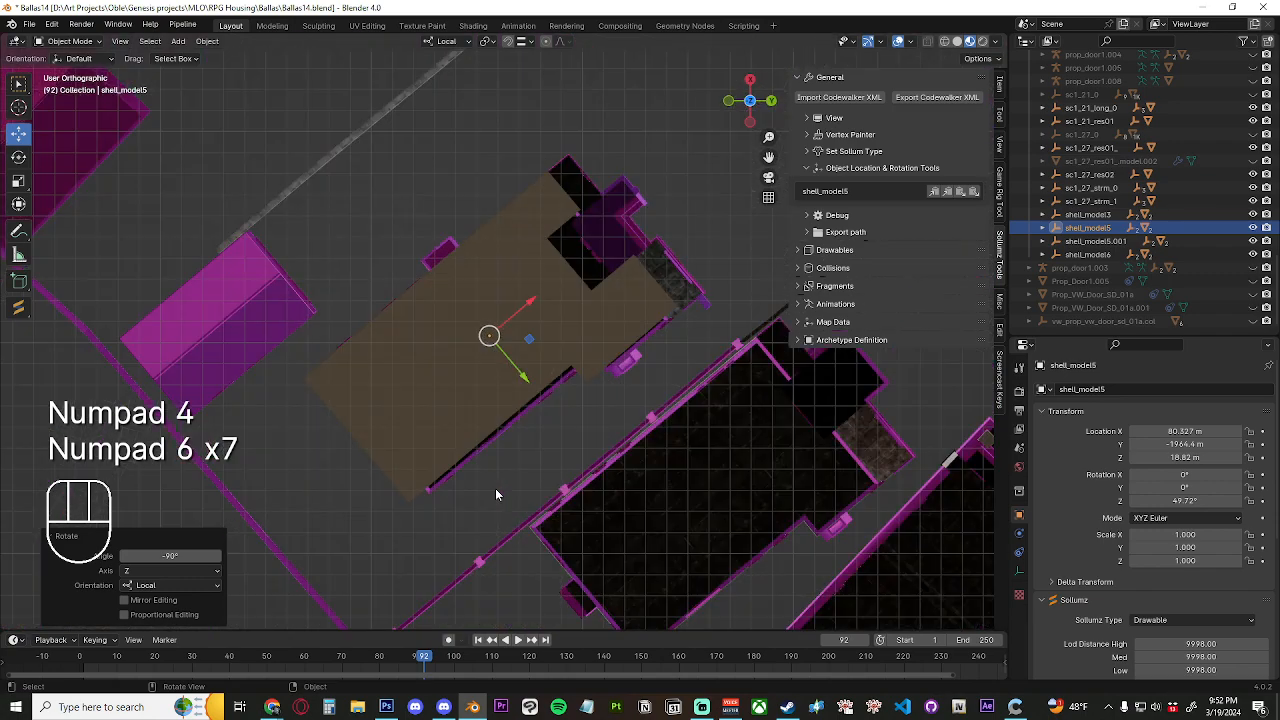
key("KP_6")
key("KP_6")
key("KP_4")
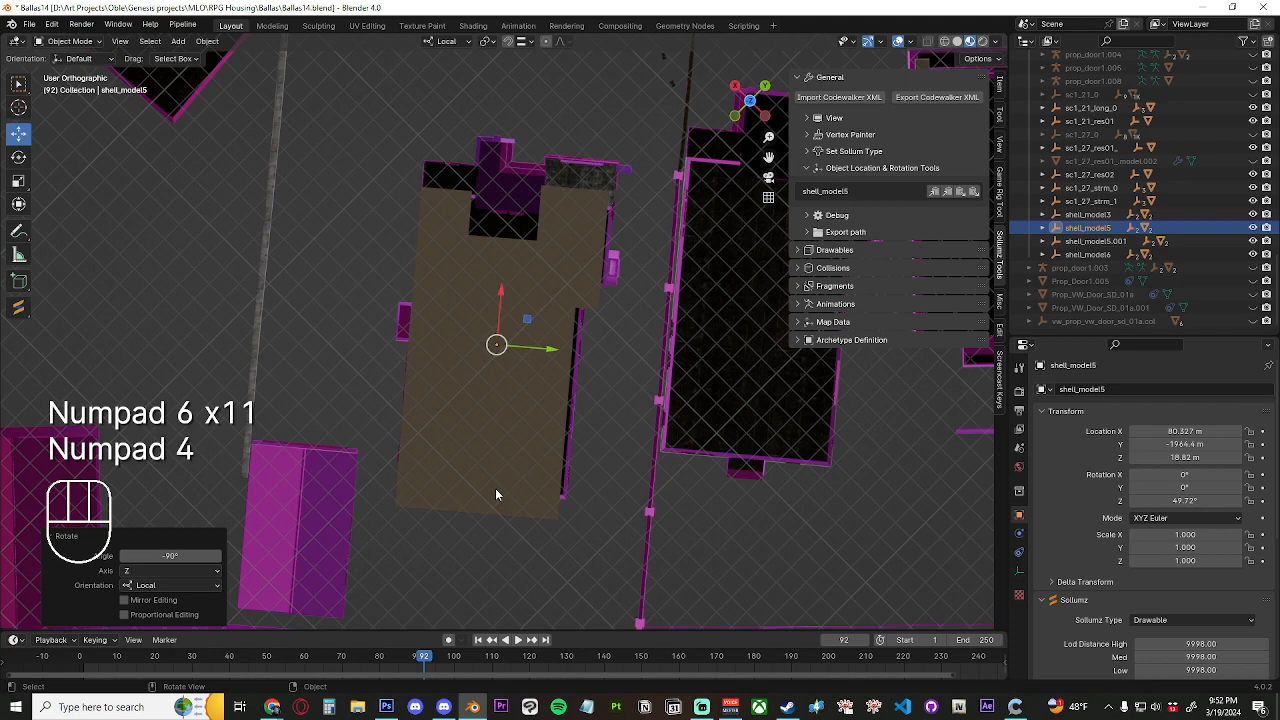
middle_click_drag(495, 488, 536, 435)
scroll(536, 441, "up", 1)
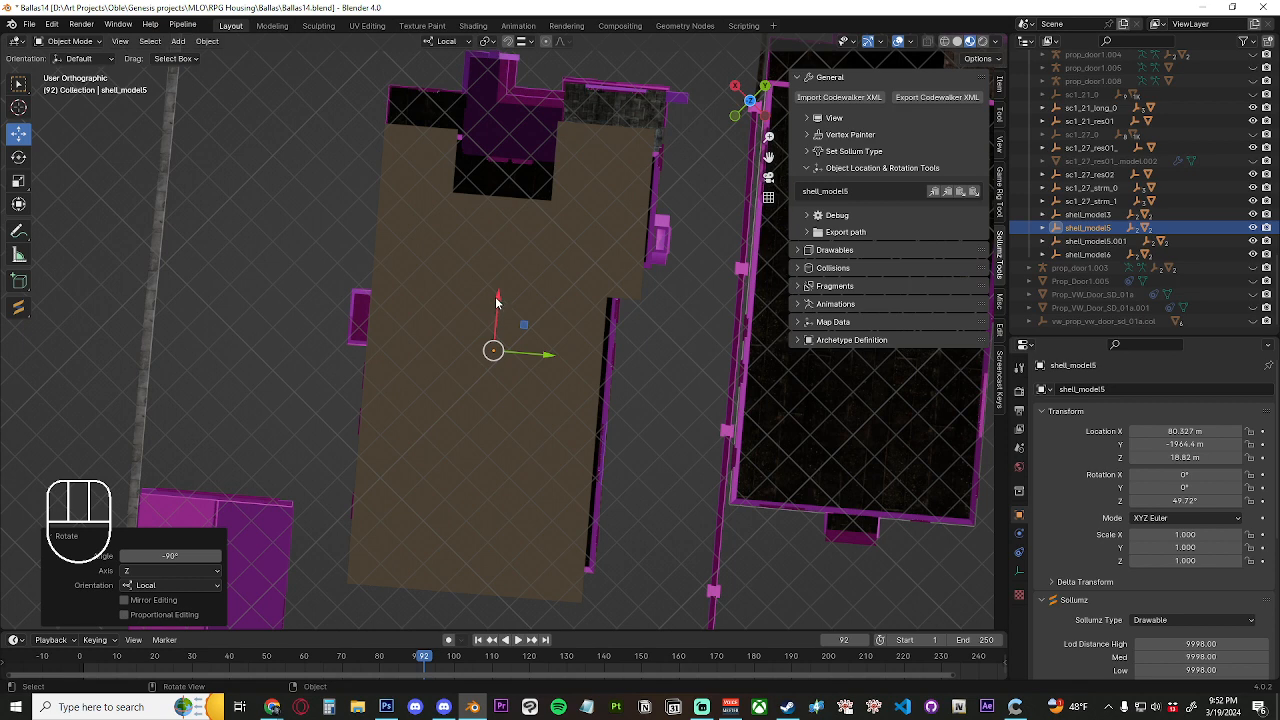
left_click_drag(497, 302, 500, 257)
left_click_drag(552, 320, 557, 317)
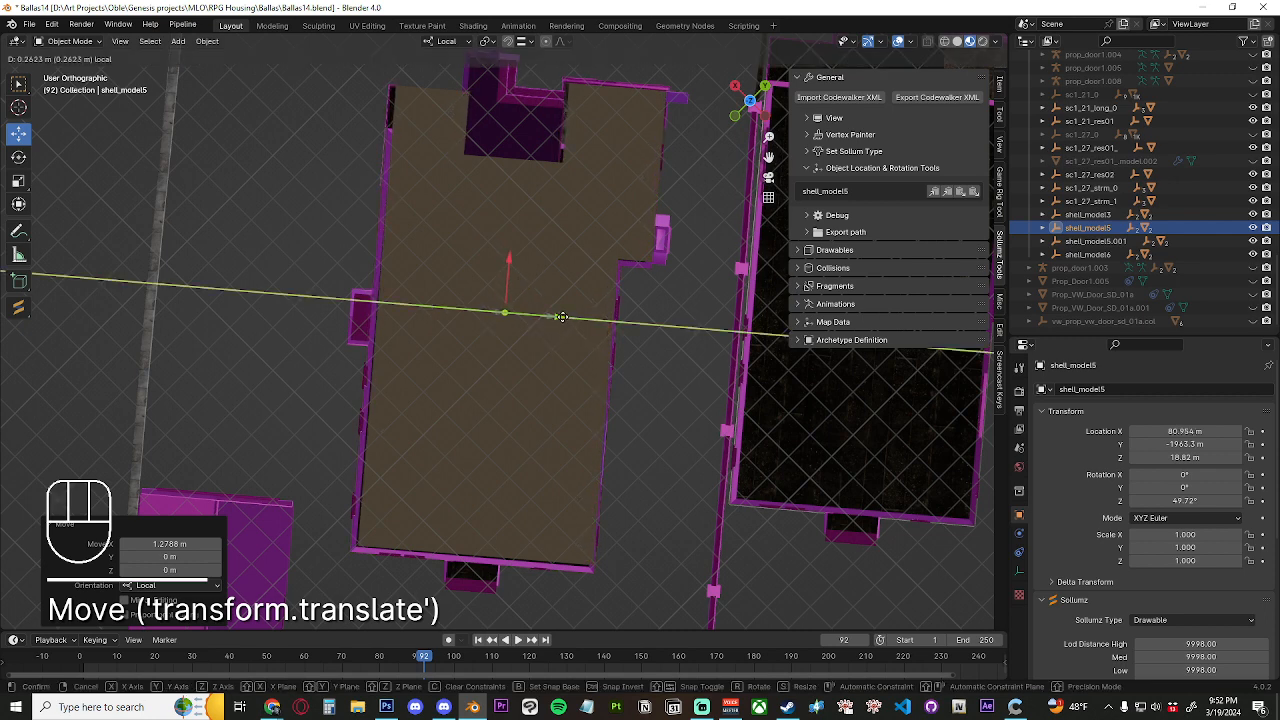
left_click_drag(561, 317, 559, 318)
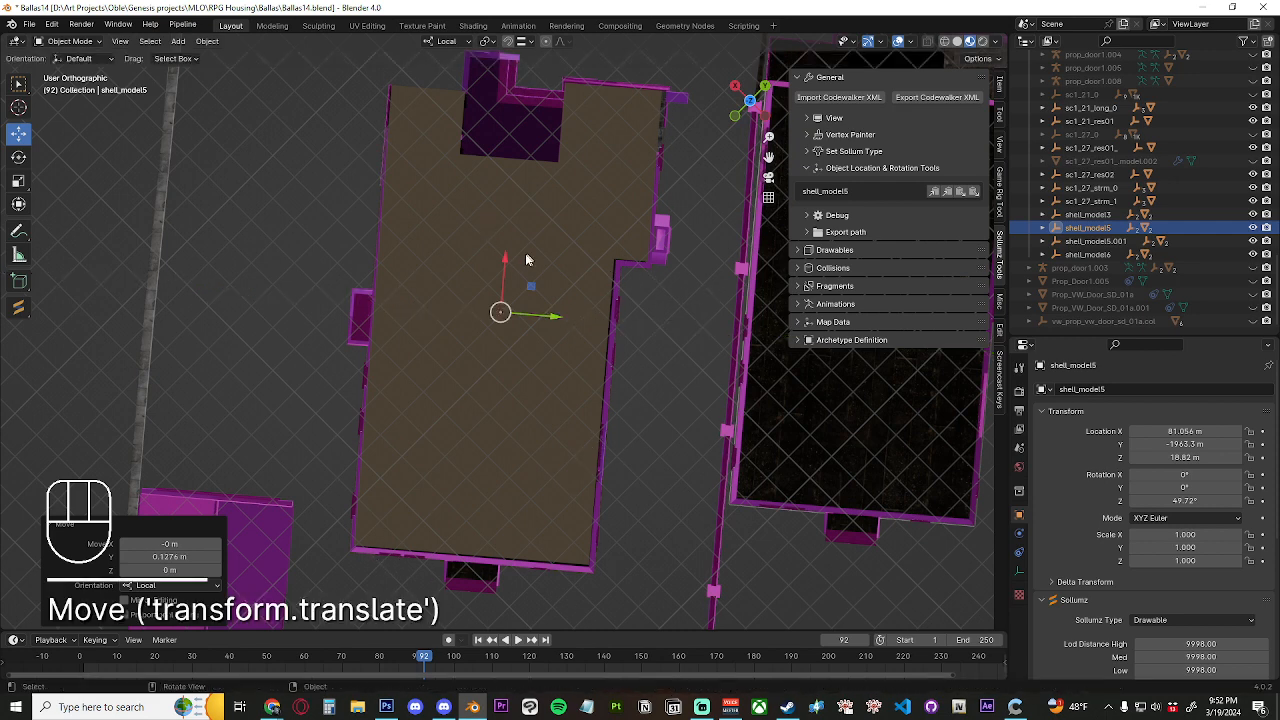
Fine-tune shell_model5 within the footprint, moving it about -0.05 m along local X and 0.04 m along local Y
left_click_drag(505, 262, 508, 263)
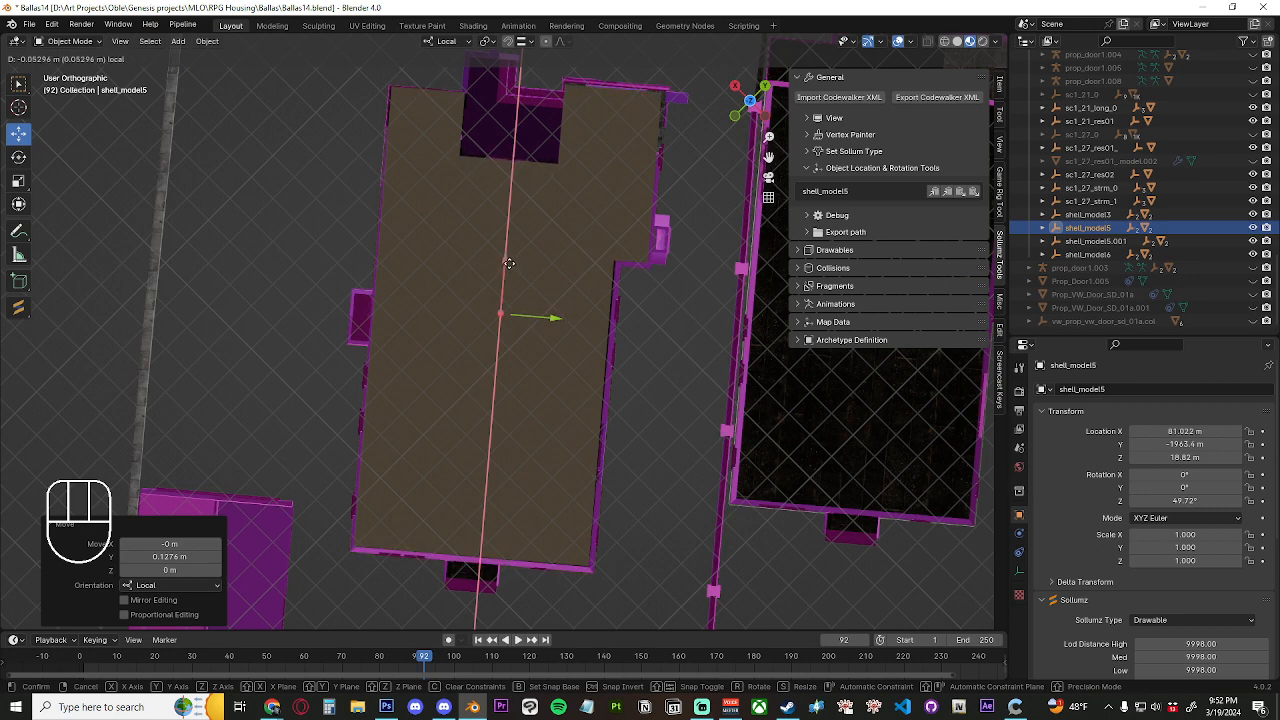
left_click_drag(509, 263, 509, 263)
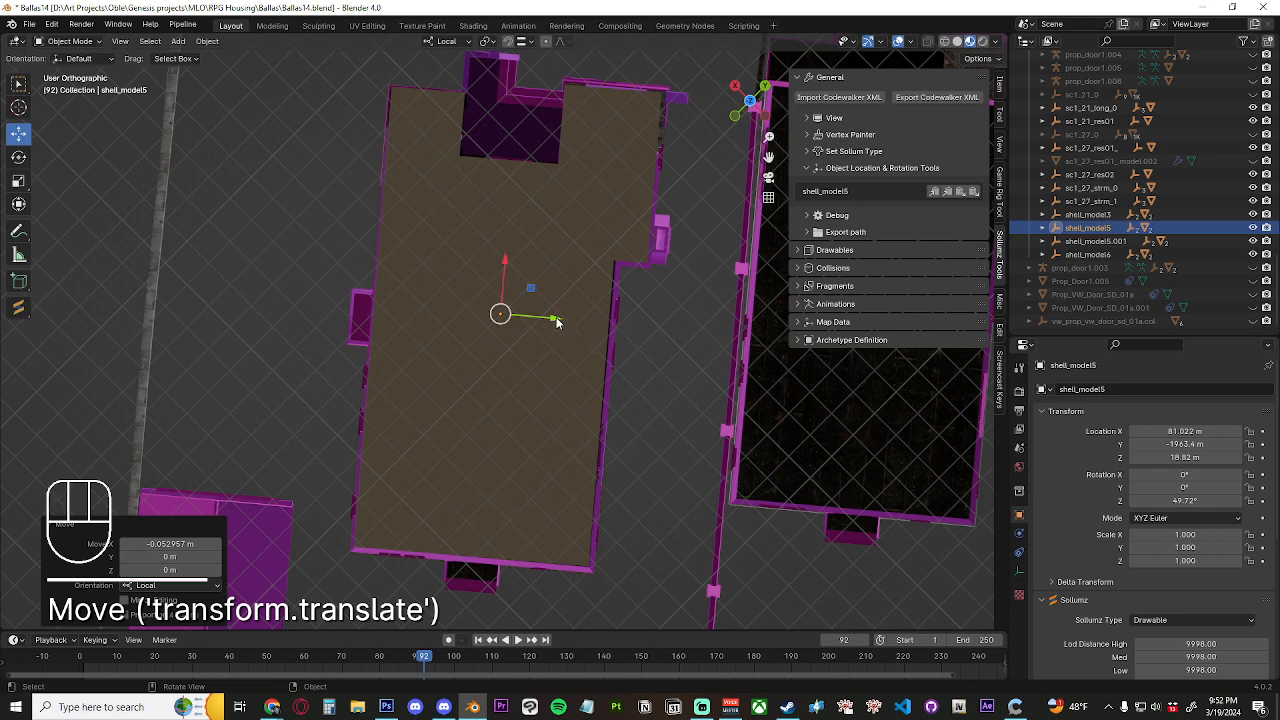
left_click_drag(557, 321, 557, 317)
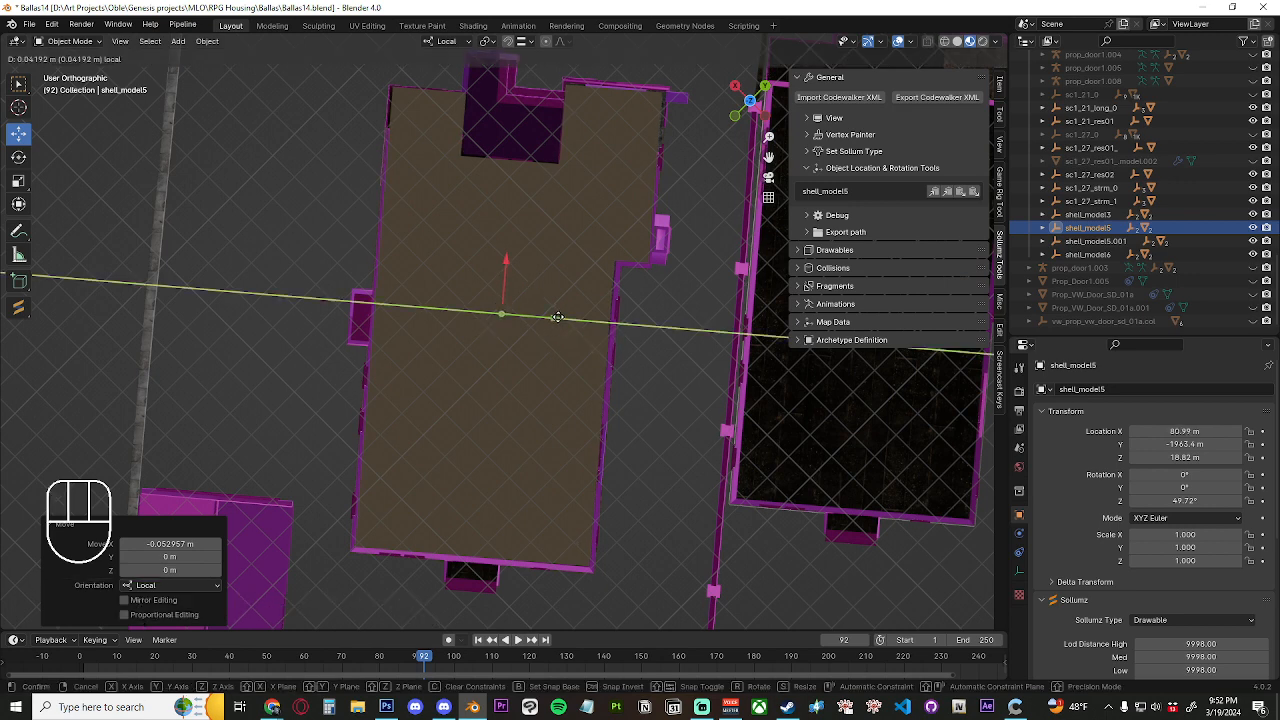
left_click_drag(557, 316, 557, 316)
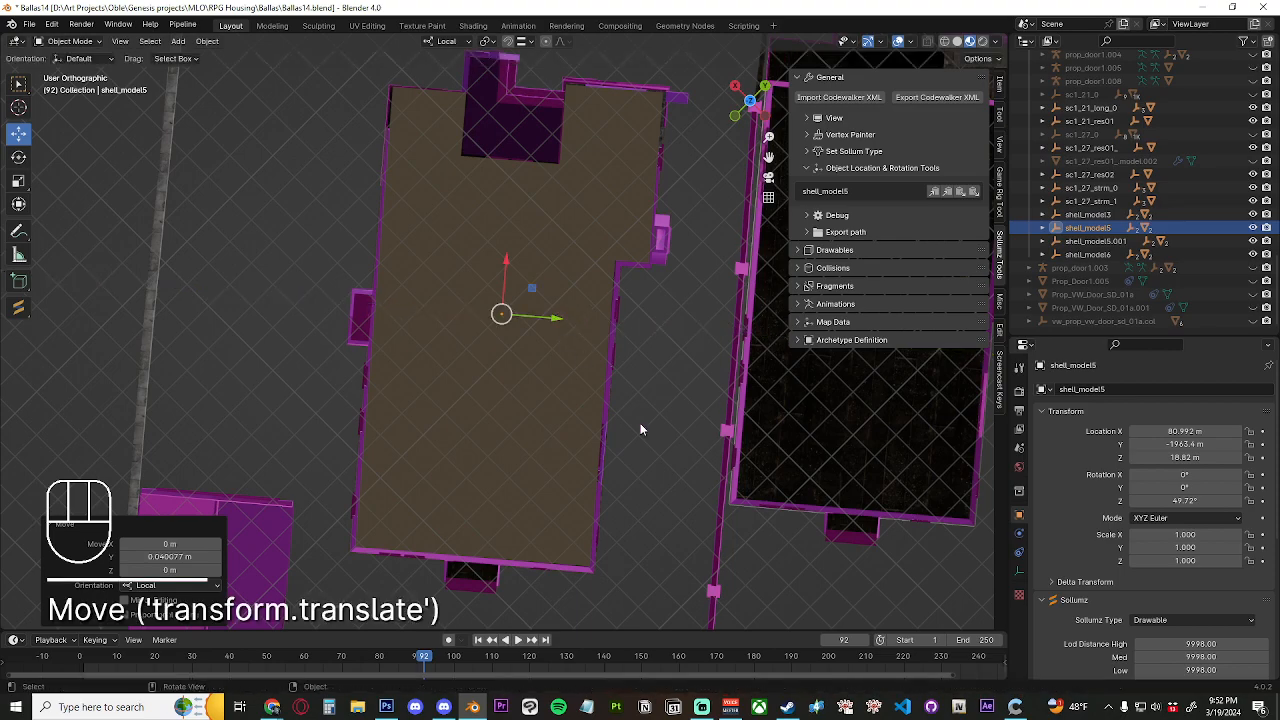
Move shell_model5 about -0.11 m along its local X axis so its front walls sit behind the purple house's facade
mouse_move(642, 409)
middle_mouse_down()
mouse_move(645, 333)
mouse_move(684, 430)
mouse_move(668, 482)
mouse_move(628, 389)
mouse_move(742, 510)
mouse_move(683, 467)
mouse_move(687, 484)
mouse_move(686, 431)
mouse_move(621, 433)
mouse_move(635, 425)
mouse_move(597, 399)
middle_mouse_up()
scroll(598, 398, "up", 4)
middle_click_drag(626, 358, 465, 410, "shift")
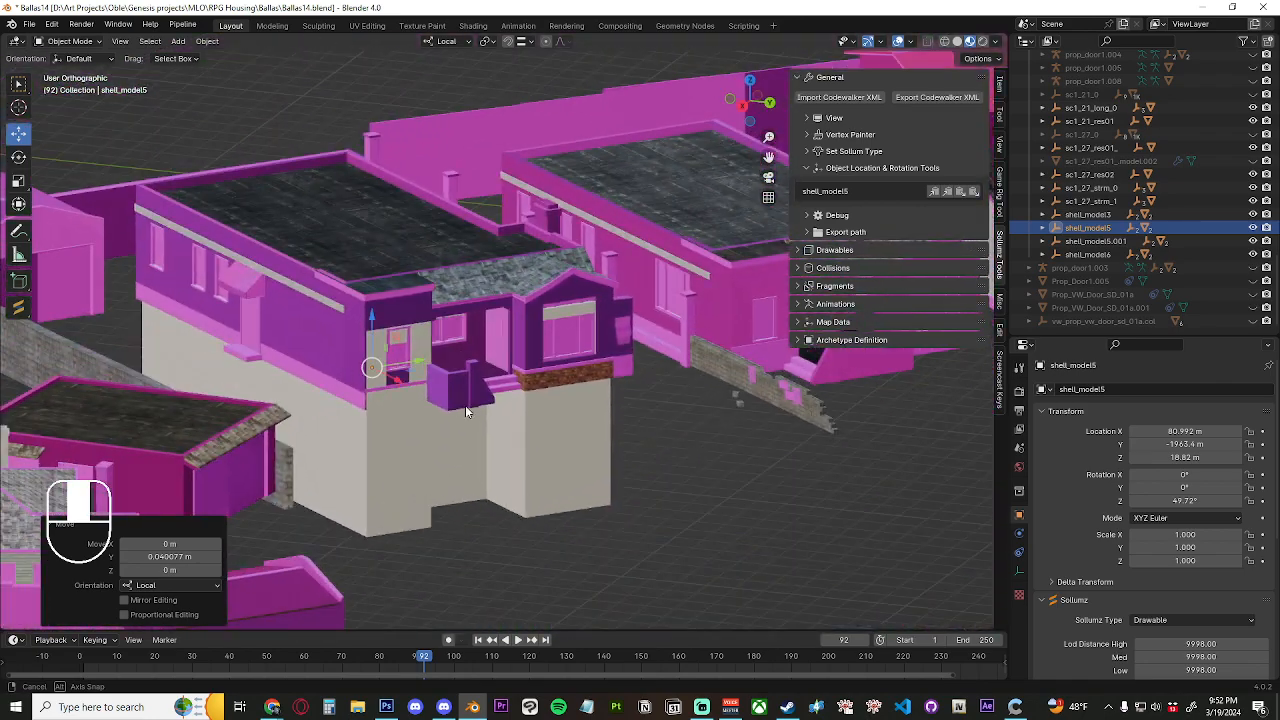
key("KP_5")
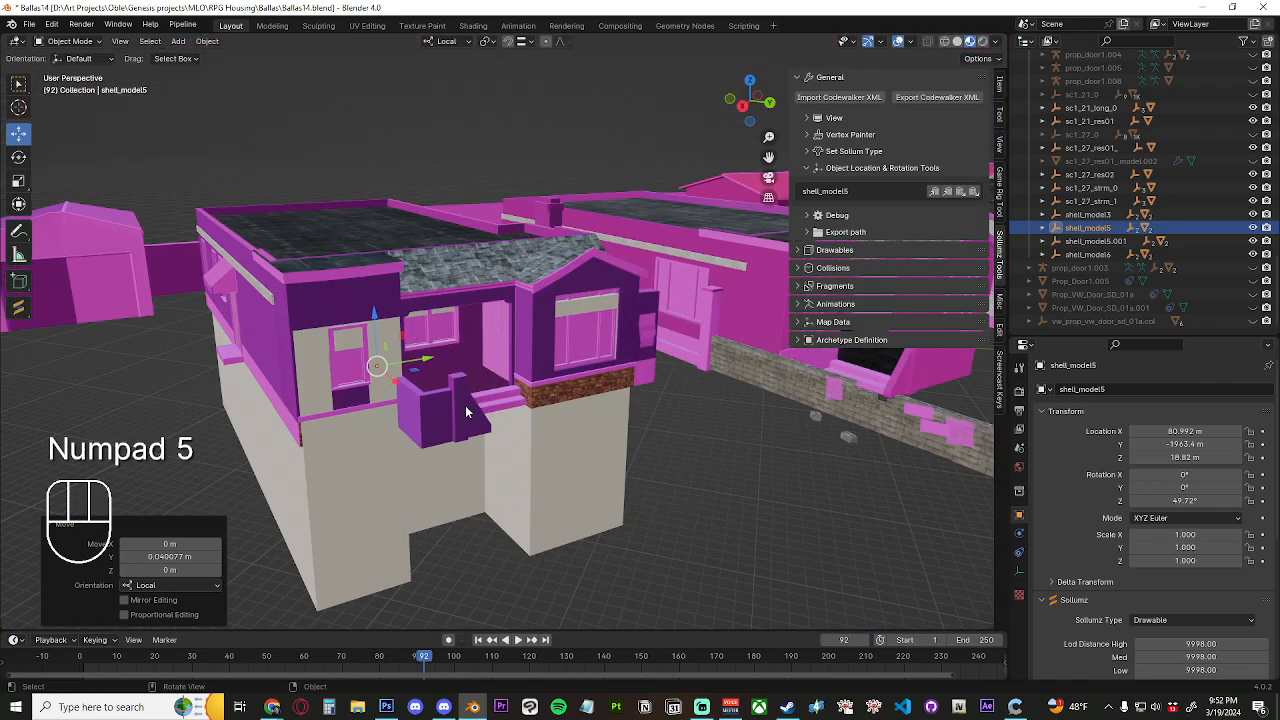
key("KP_5")
key("KP_5")
key("KP_5")
key("KP_5")
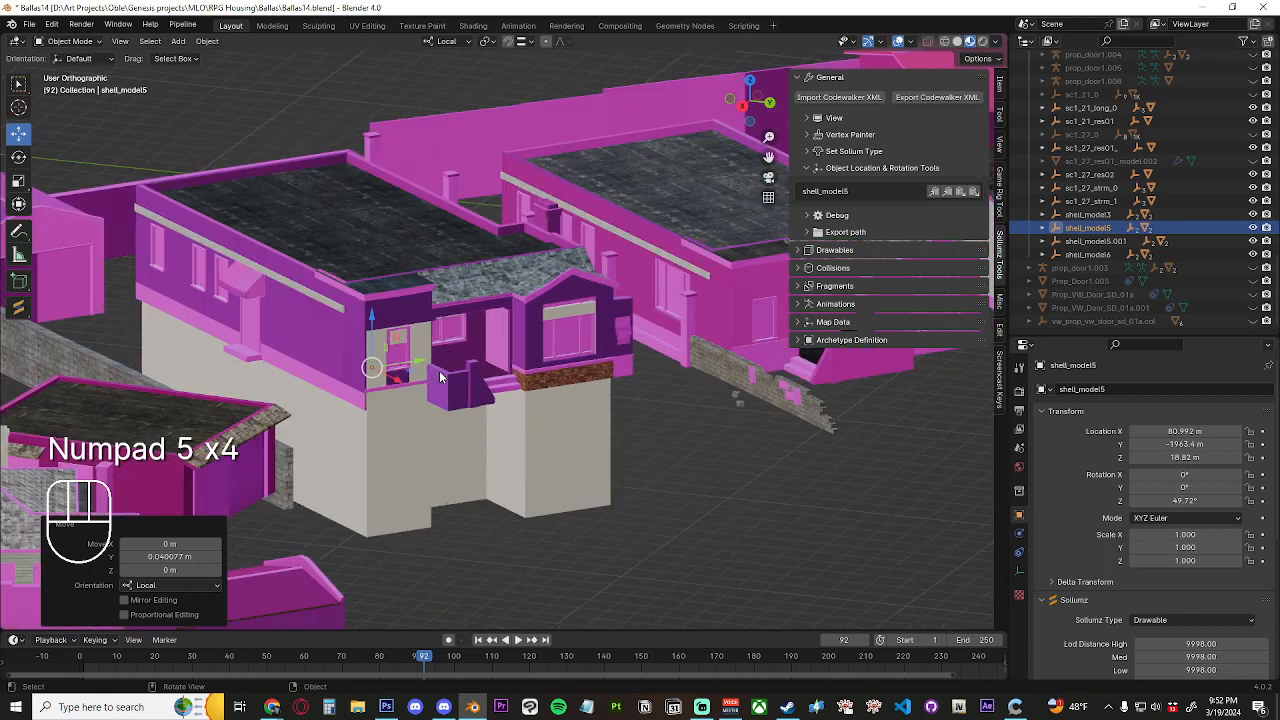
key("KP_5")
key("KP_5")
middle_click_drag(370, 440, 340, 415)
scroll(375, 464, "up", 3)
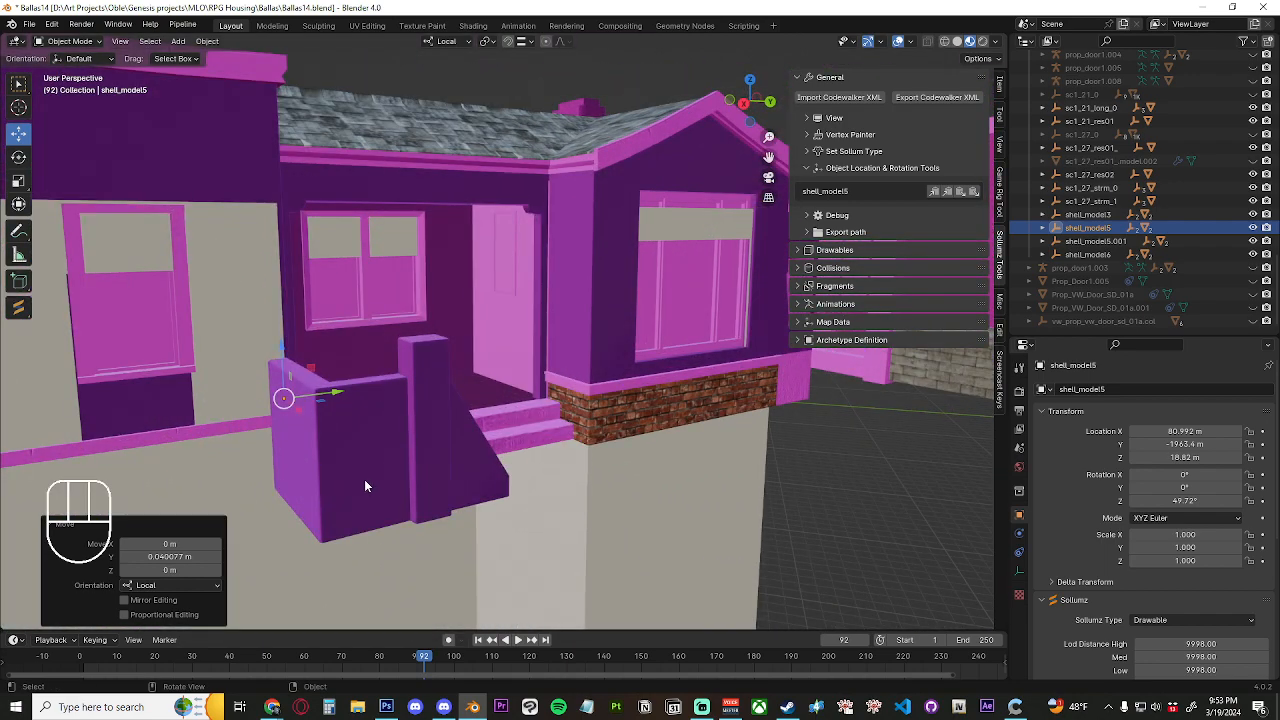
scroll(364, 479, "down", 1)
middle_click_drag(404, 478, 503, 490, "shift")
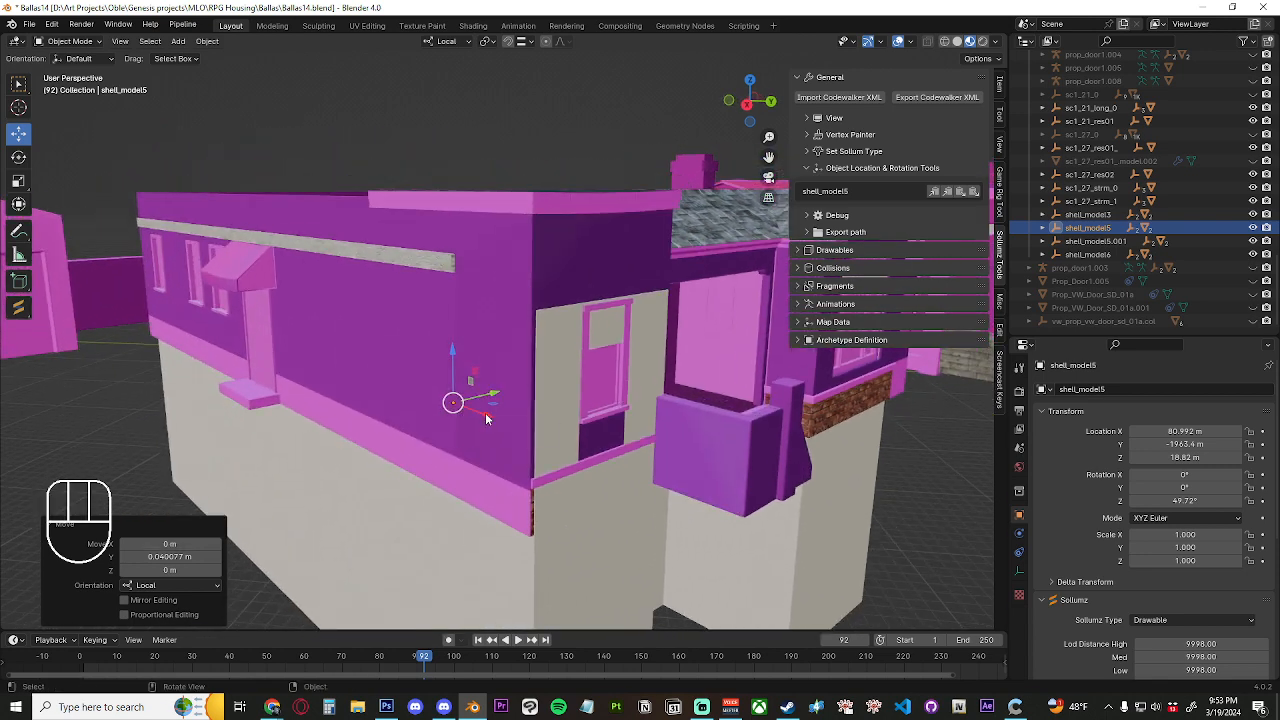
left_click_drag(485, 418, 482, 413)
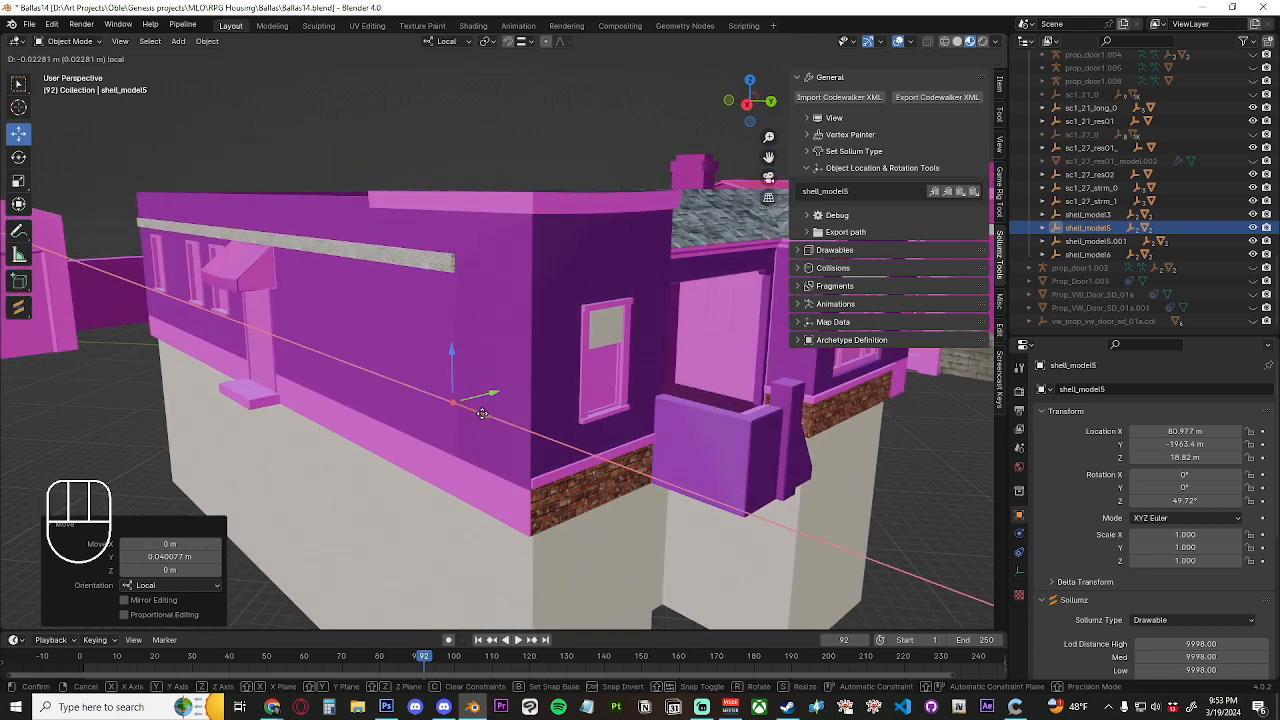
left_click_drag(482, 413, 480, 416)
Raise shell_model5 about 0.47 m along its local Z axis to line up its openings with the front windows
middle_click_drag(480, 416, 373, 413)
scroll(393, 360, "up", 5)
middle_click_drag(393, 360, 464, 417, "shift")
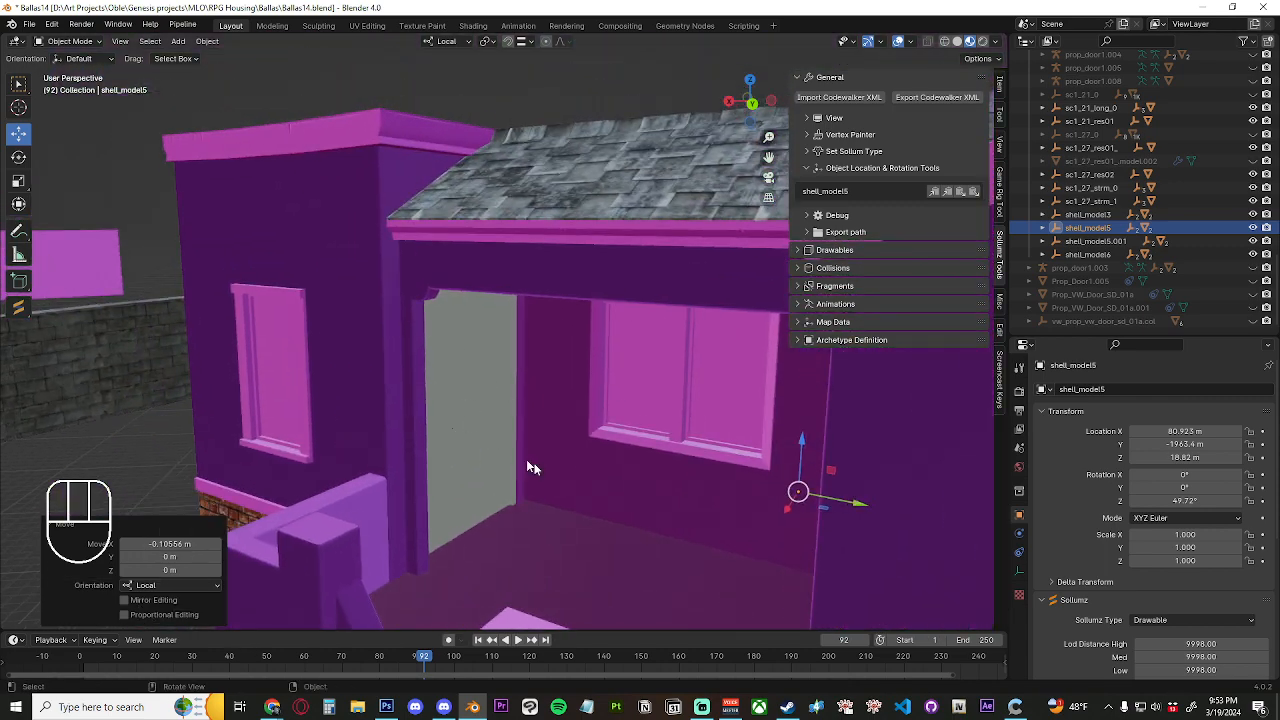
scroll(526, 459, "up", 3)
middle_click_drag(526, 459, 450, 482)
scroll(303, 456, "up", 4)
scroll(605, 410, "down", 3)
scroll(402, 463, "down", 4)
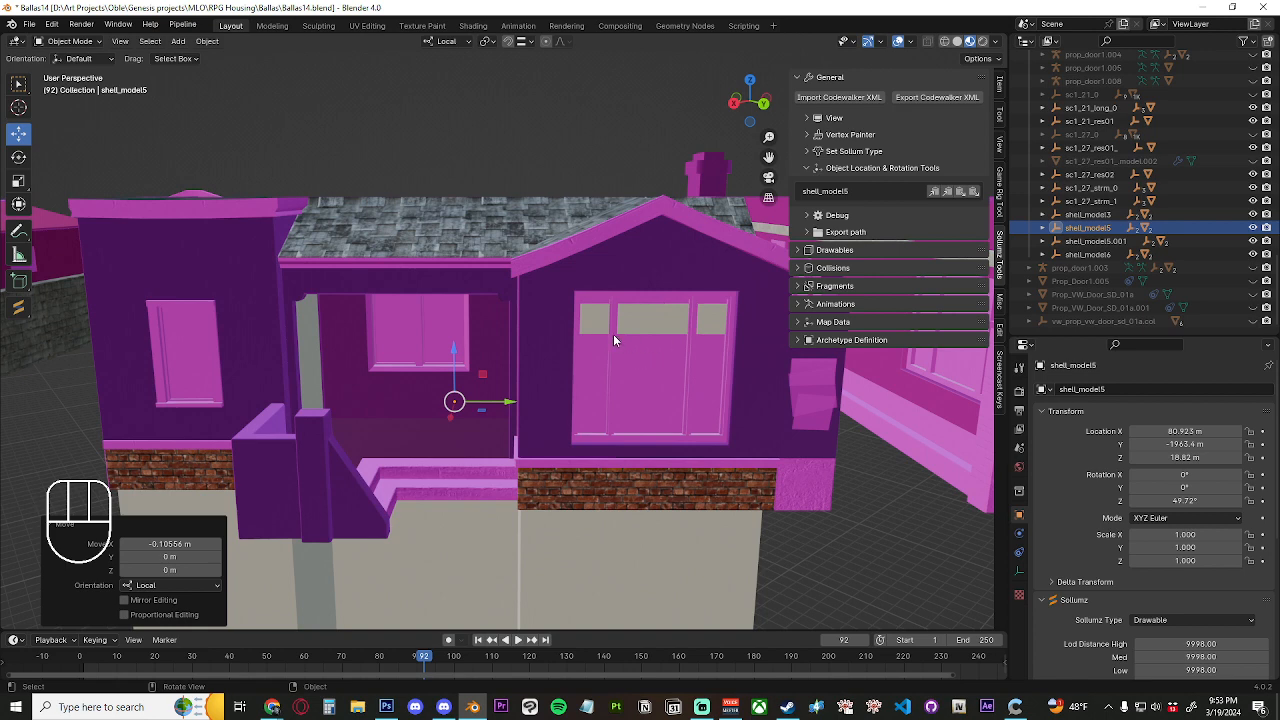
left_click_drag(451, 357, 449, 349)
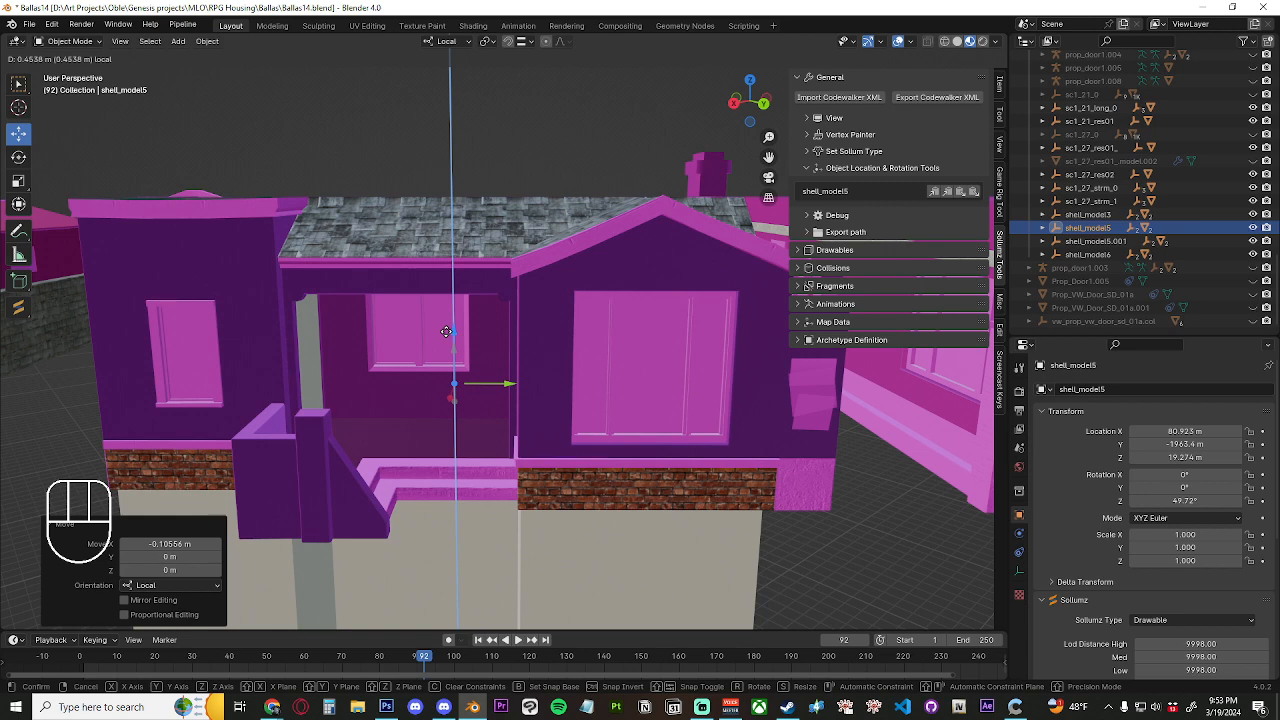
left_click_drag(446, 331, 446, 331)
Fine-tune shell_model5's height against the doorway and windows by raising its Z location to 19.35 m
middle_click_drag(365, 385, 275, 384)
scroll(548, 388, "up", 3)
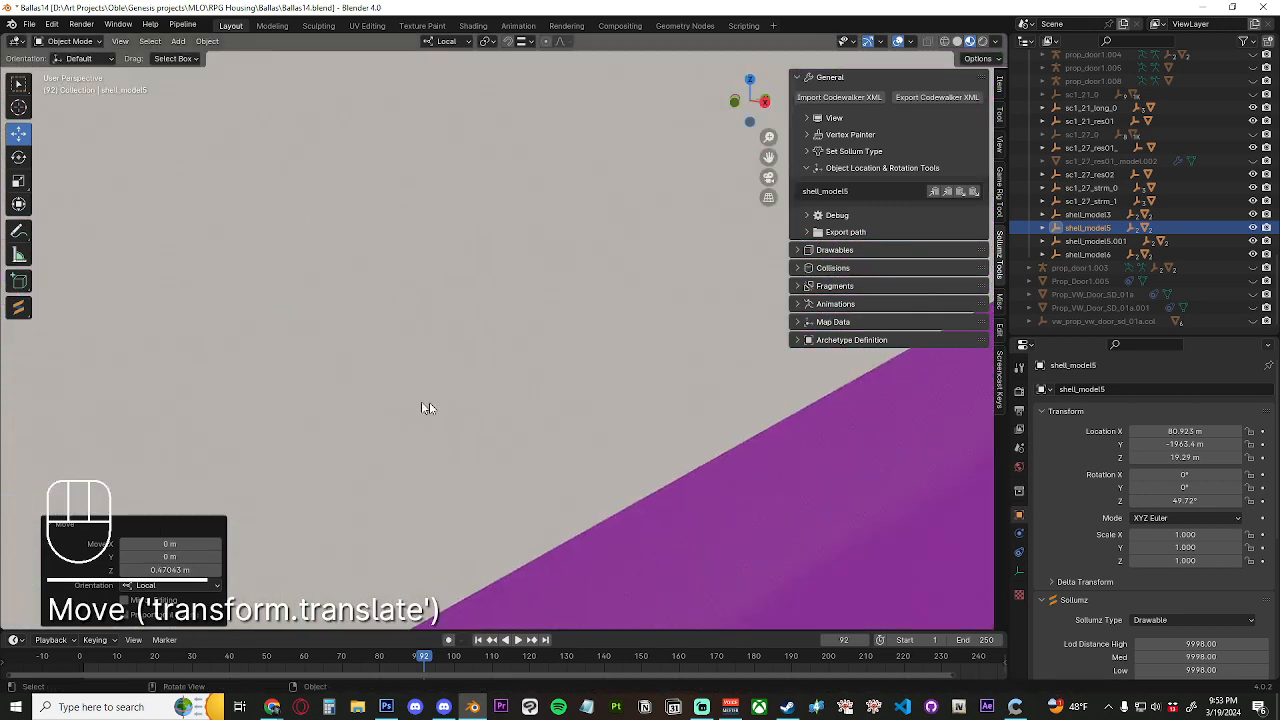
scroll(472, 410, "up", 2)
scroll(473, 411, "down", 2)
scroll(474, 415, "down", 2)
mouse_move(474, 420)
middle_mouse_down("shift")
mouse_move(490, 428)
mouse_move(523, 374)
mouse_move(516, 357)
mouse_move(500, 374)
mouse_move(571, 379)
mouse_move(425, 442)
mouse_move(506, 434)
mouse_move(489, 426)
middle_mouse_up("shift")
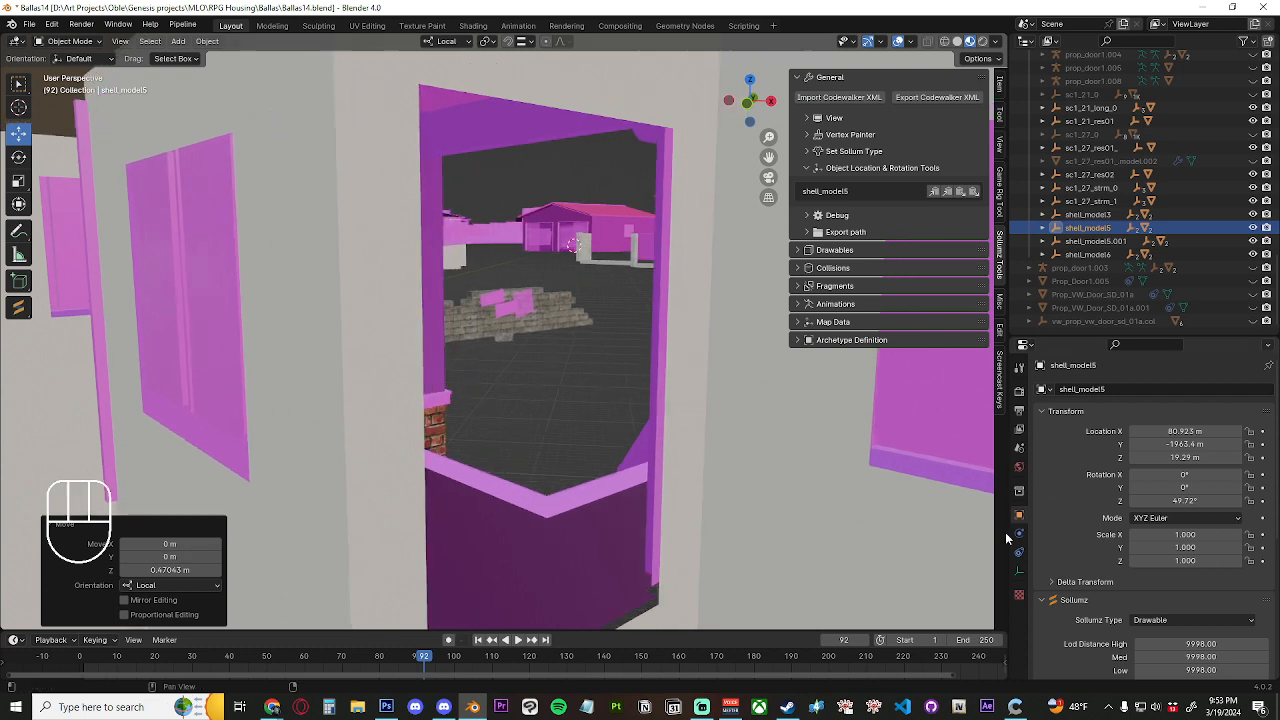
middle_click_drag(675, 475, 651, 491)
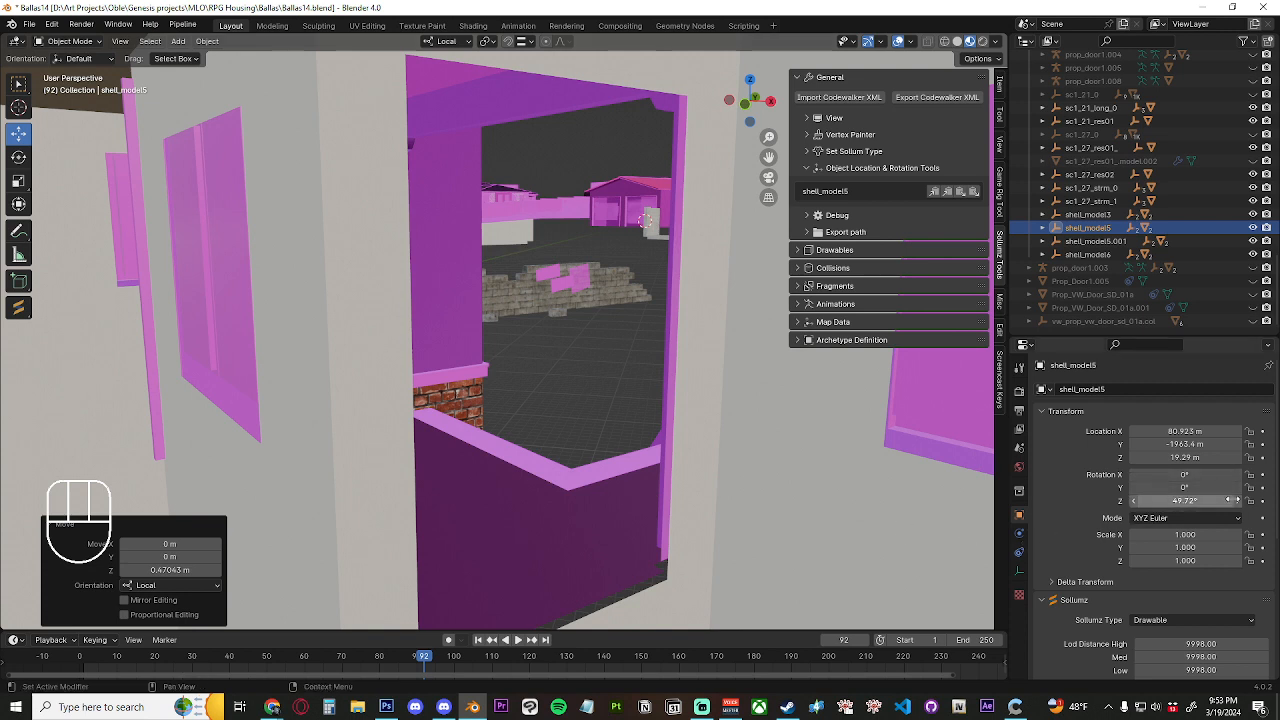
left_click(1238, 459)
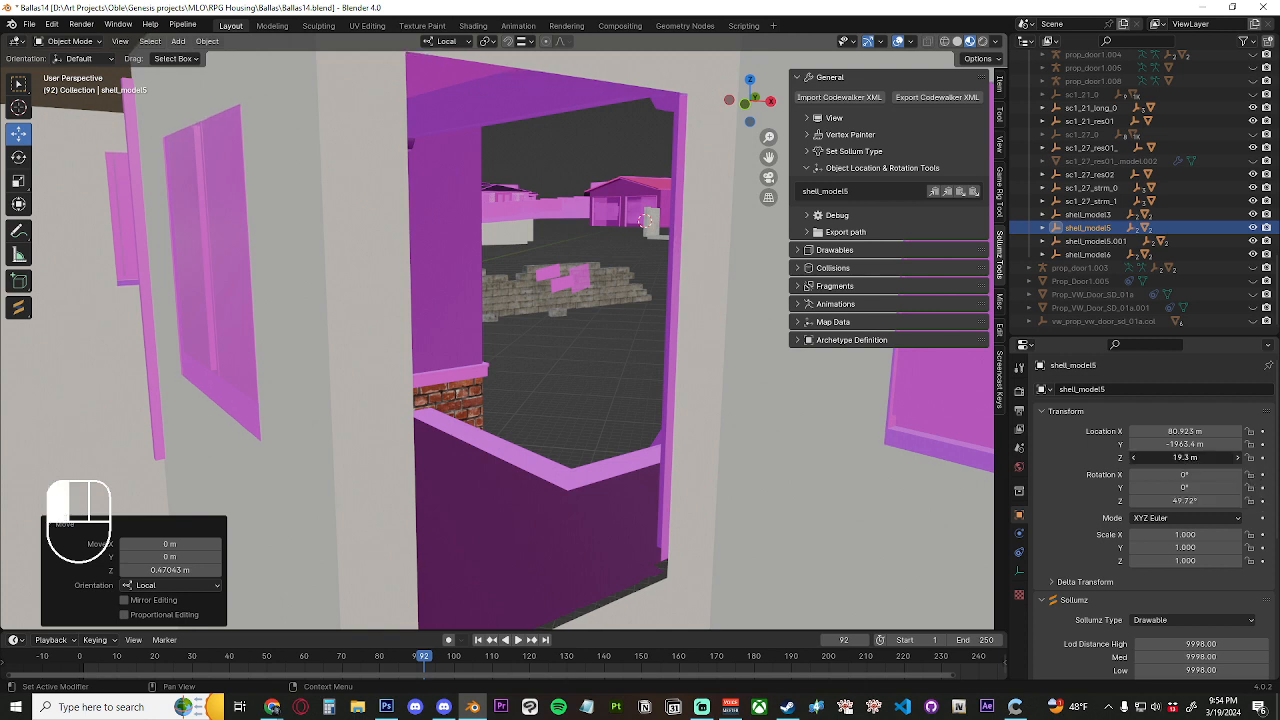
left_click(1238, 457)
left_click(1238, 457)
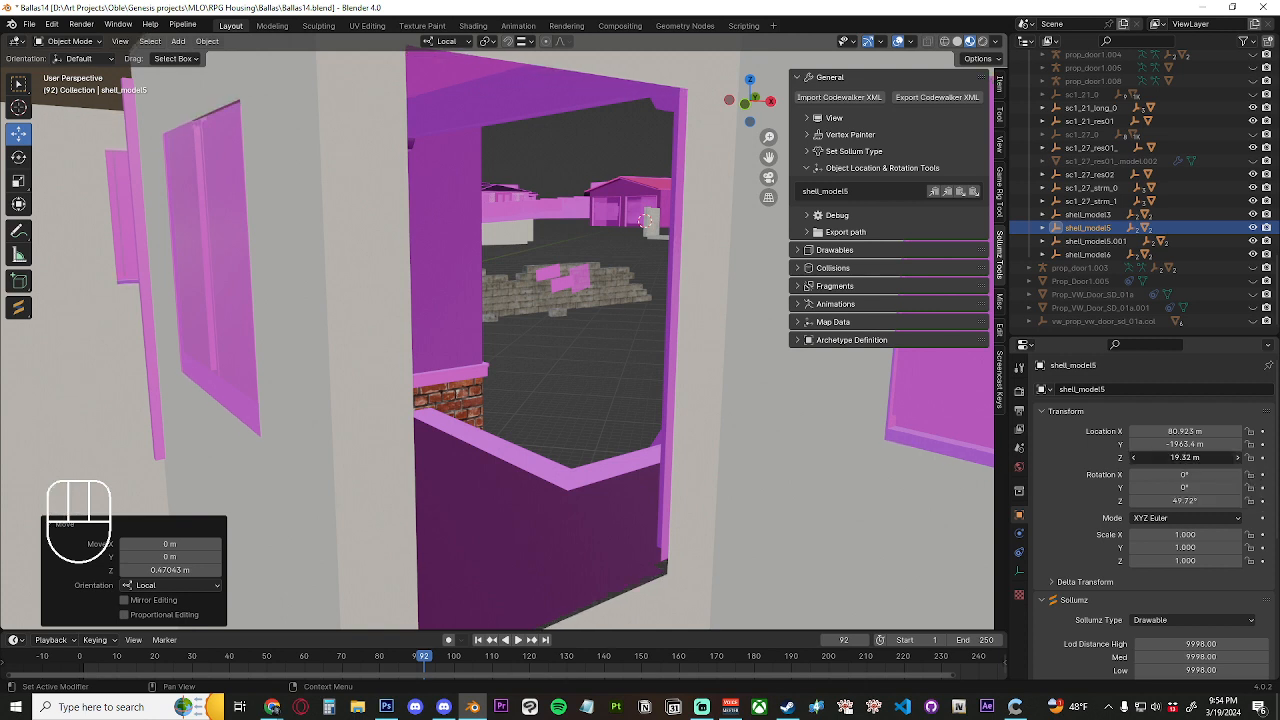
left_click(1238, 457)
left_click(1238, 457)
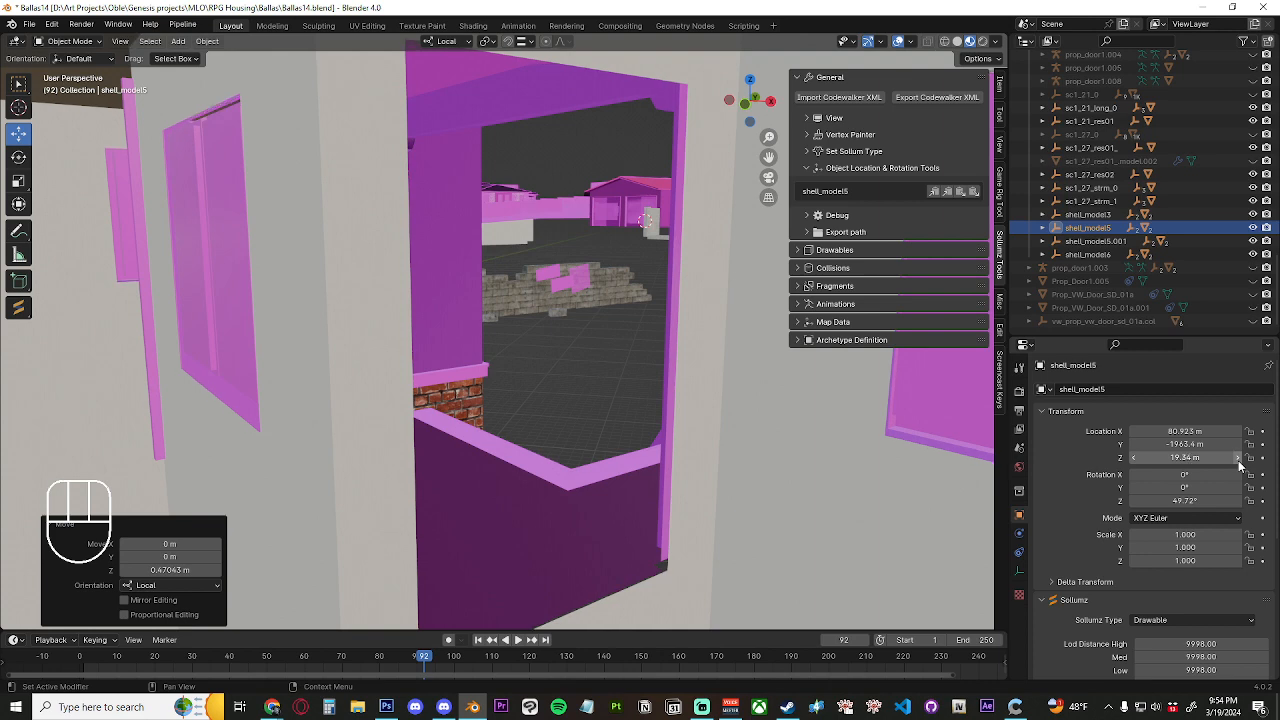
left_click(1238, 457)
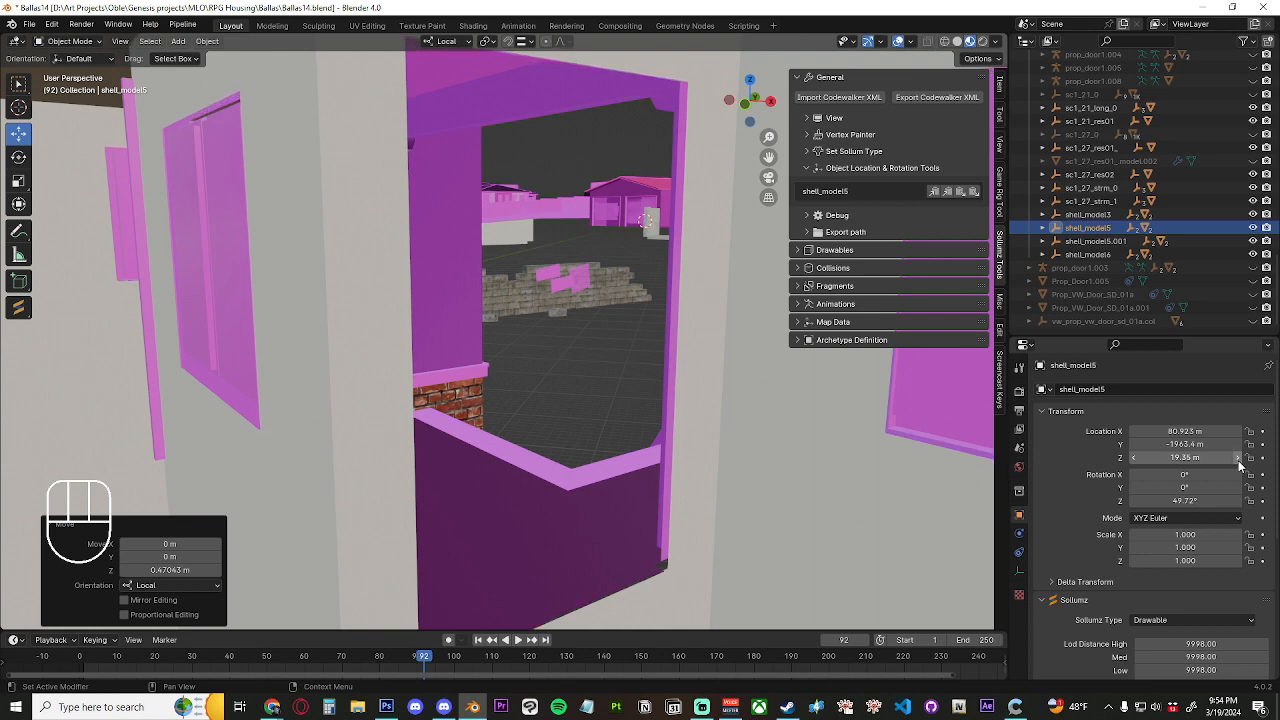
middle_click_drag(540, 518, 724, 455)
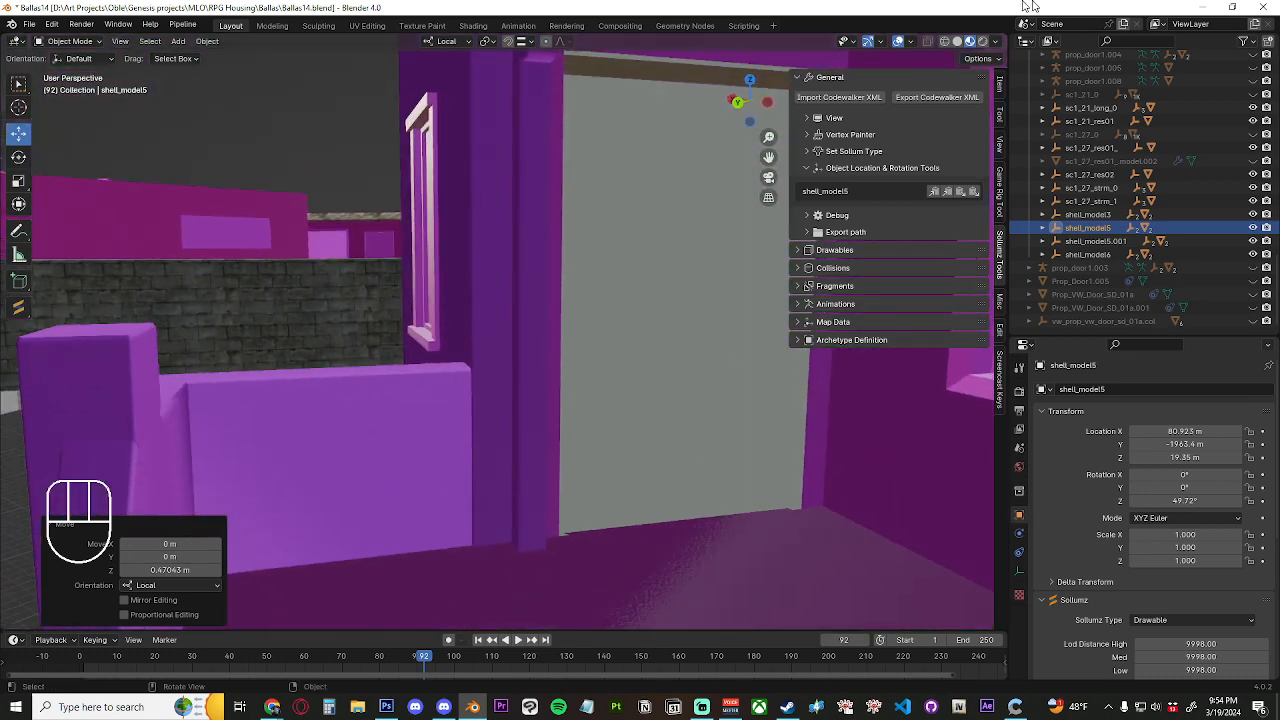
Inspect shell_model5's fit around the doorway in solid shading, and return the viewport to material preview
left_click(957, 42)
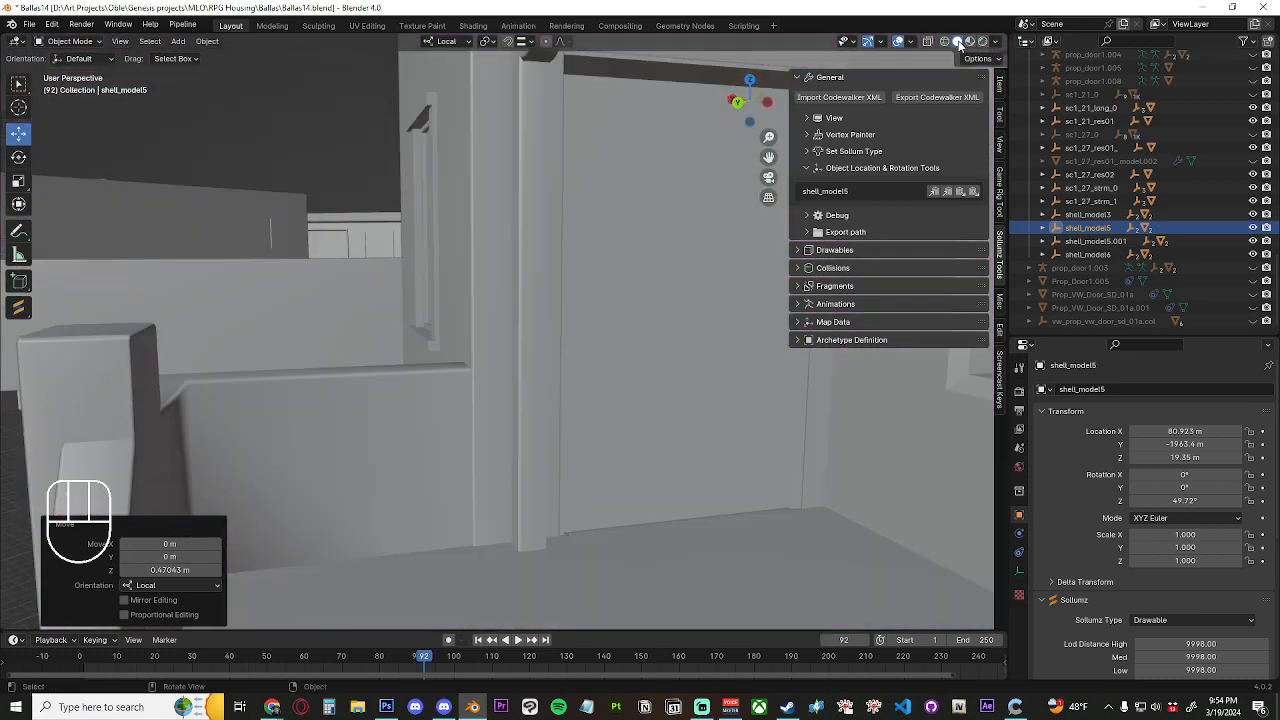
mouse_move(716, 328)
middle_mouse_down()
mouse_move(705, 332)
mouse_move(734, 320)
middle_mouse_up()
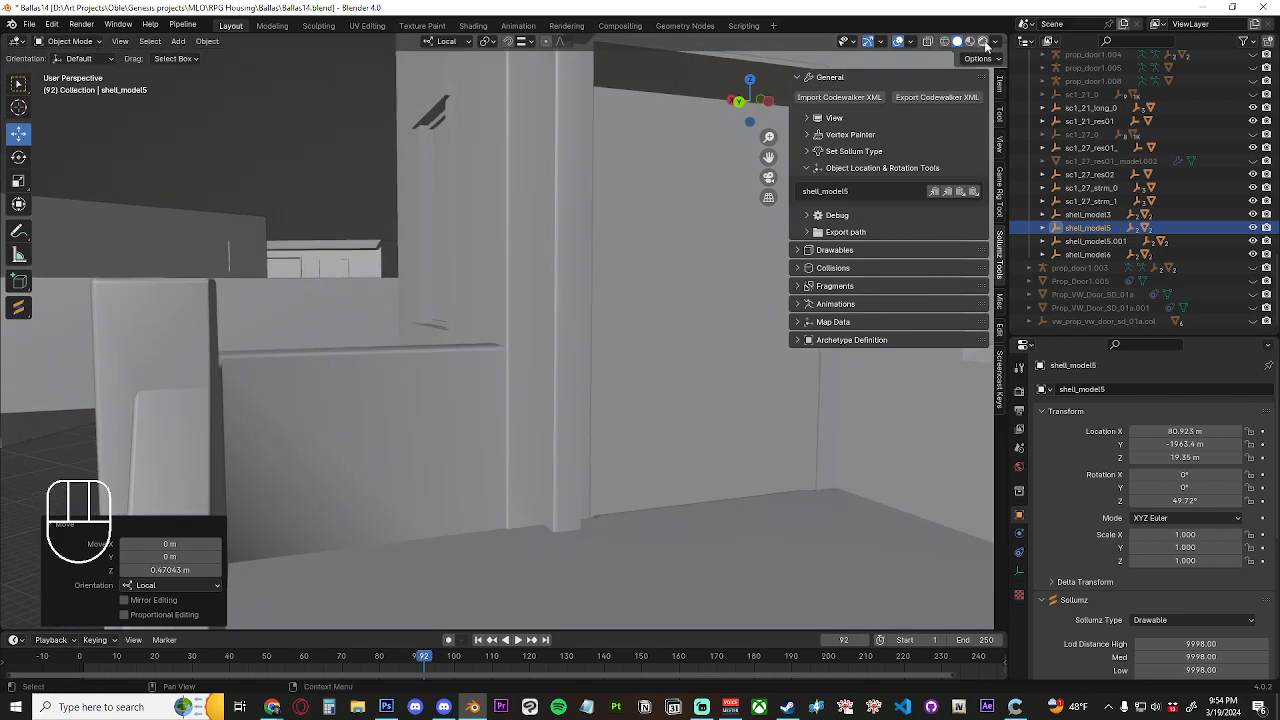
left_click(970, 46)
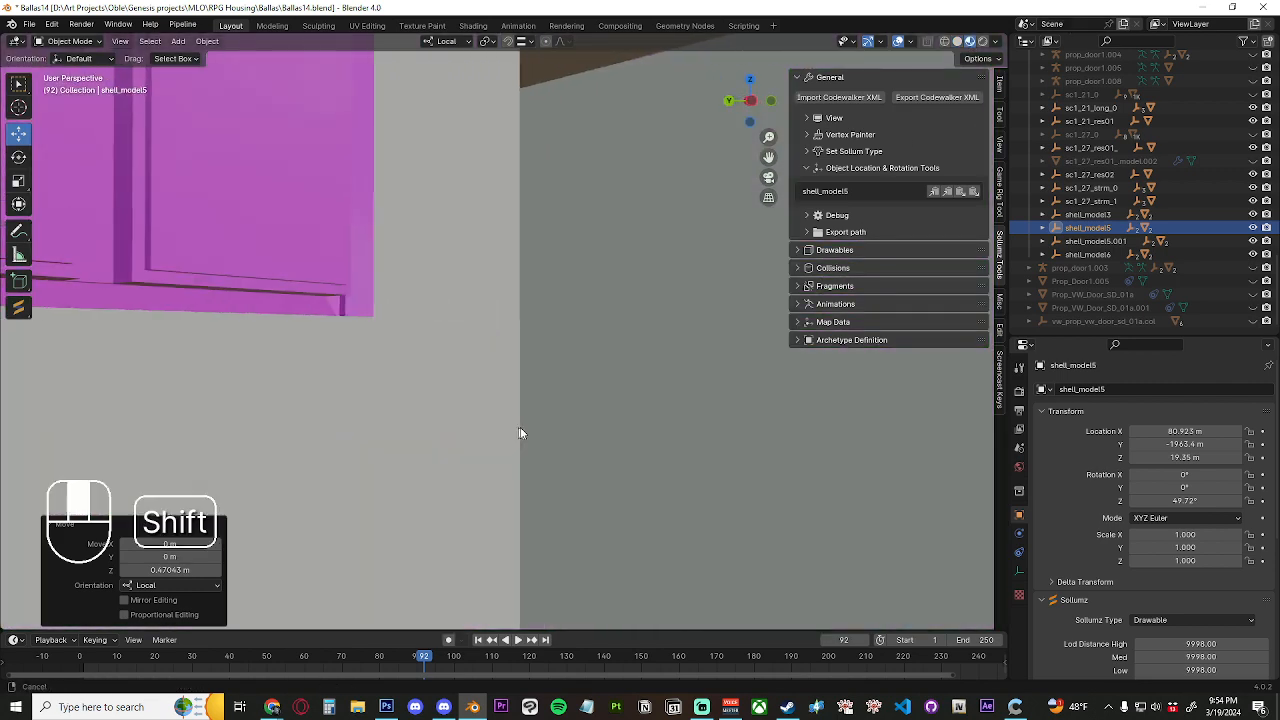
mouse_move(520, 432)
middle_mouse_down("shift")
mouse_move(565, 477)
mouse_move(457, 471)
mouse_move(634, 437)
mouse_move(566, 449)
mouse_move(561, 427)
mouse_move(577, 446)
mouse_move(574, 274)
mouse_move(566, 474)
mouse_move(574, 334)
mouse_move(369, 394)
mouse_move(659, 413)
mouse_move(629, 400)
mouse_move(607, 407)
mouse_move(619, 415)
middle_mouse_up("shift")
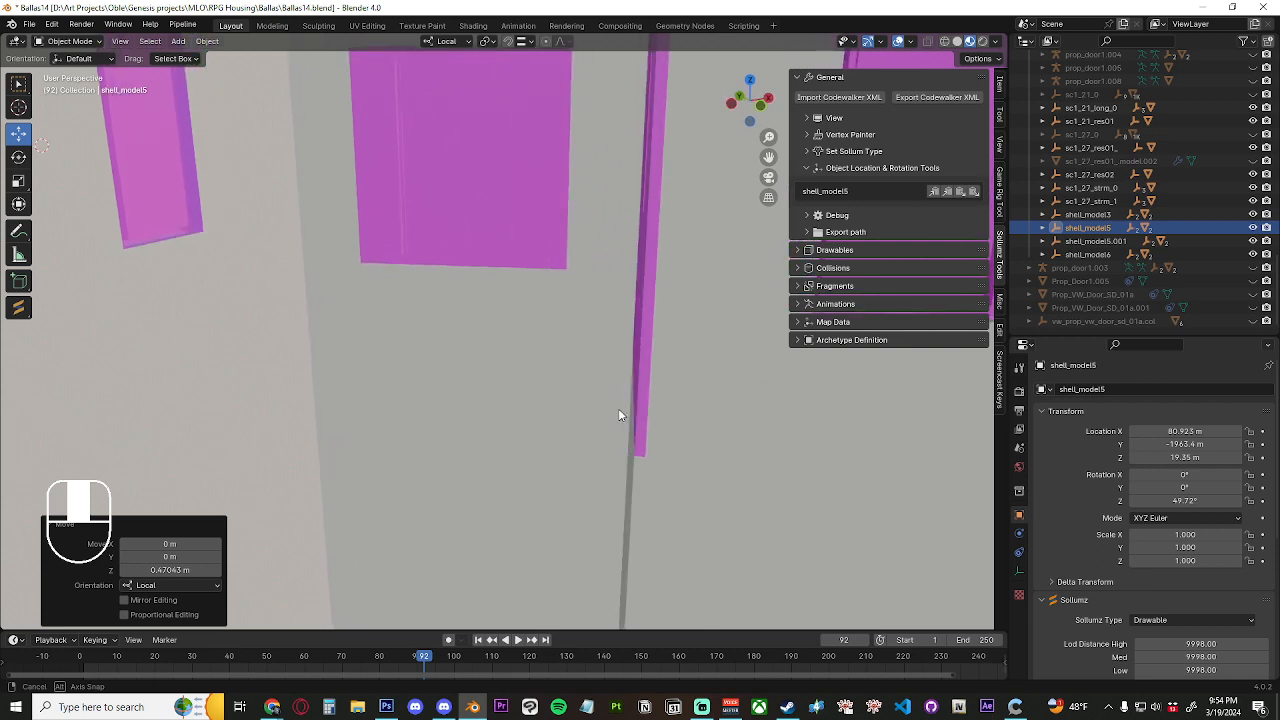
Expand the Sollumz View options that control collision display and level of detail
left_click(799, 251)
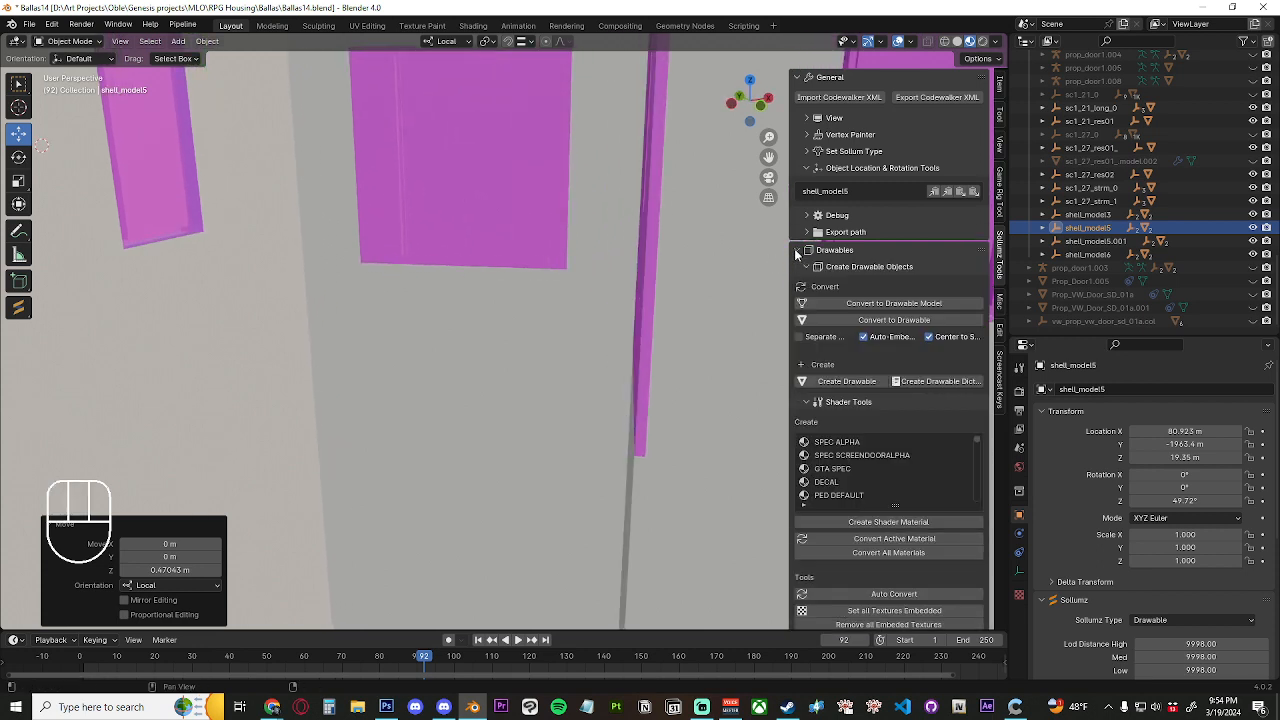
left_click(799, 251)
left_click(803, 118)
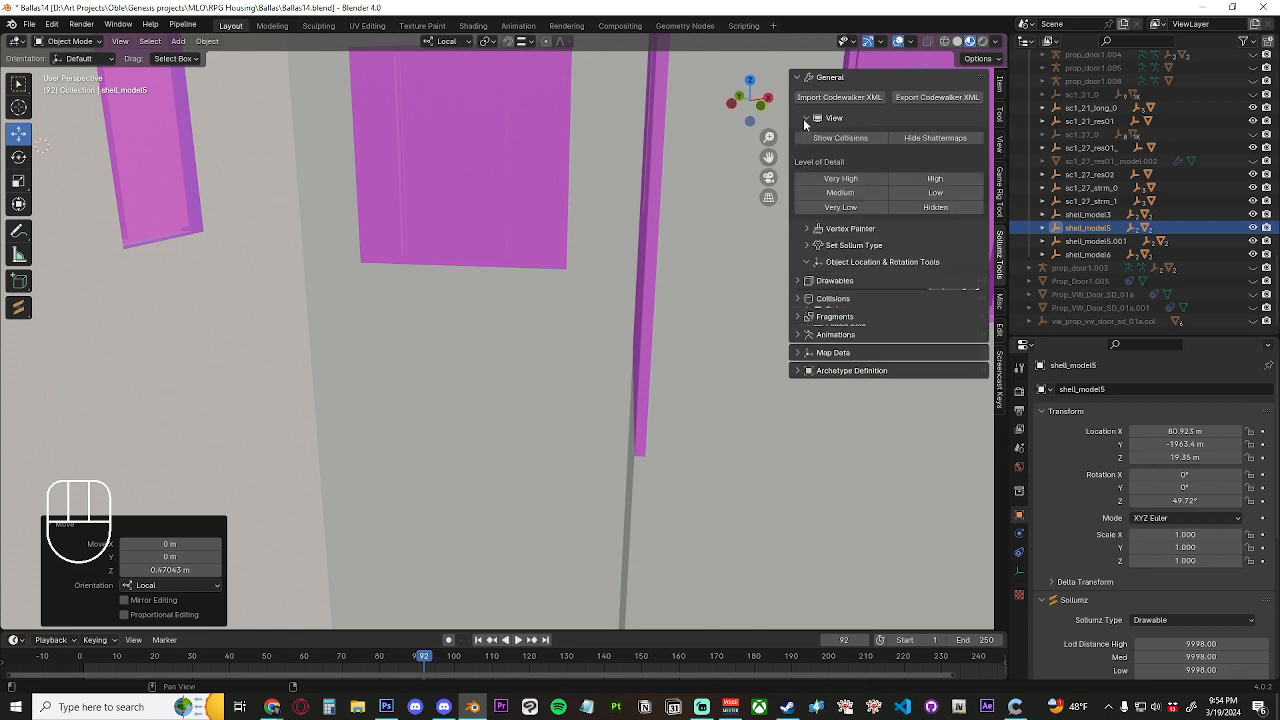
middle_click_drag(596, 317, 655, 466, "shift")
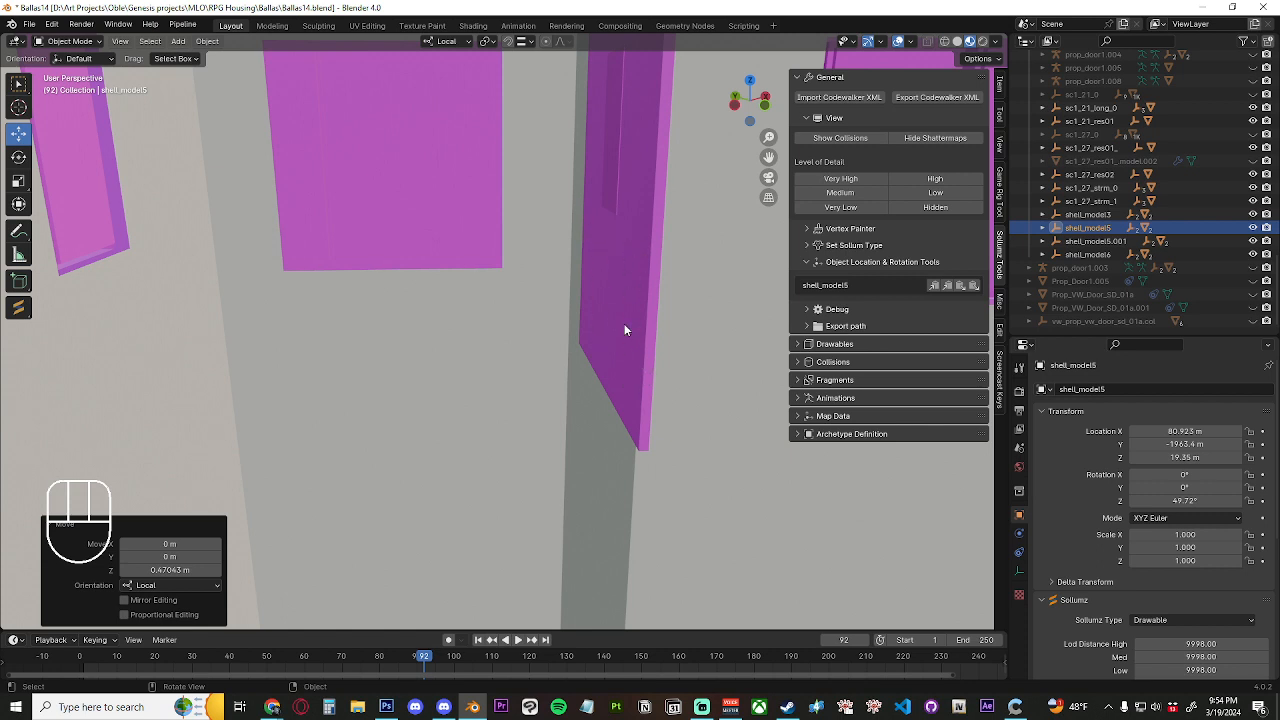
Hide the thin purple collision box, Bound Poly Box.497, that sticks out at the shell's wall corner
left_click(624, 330)
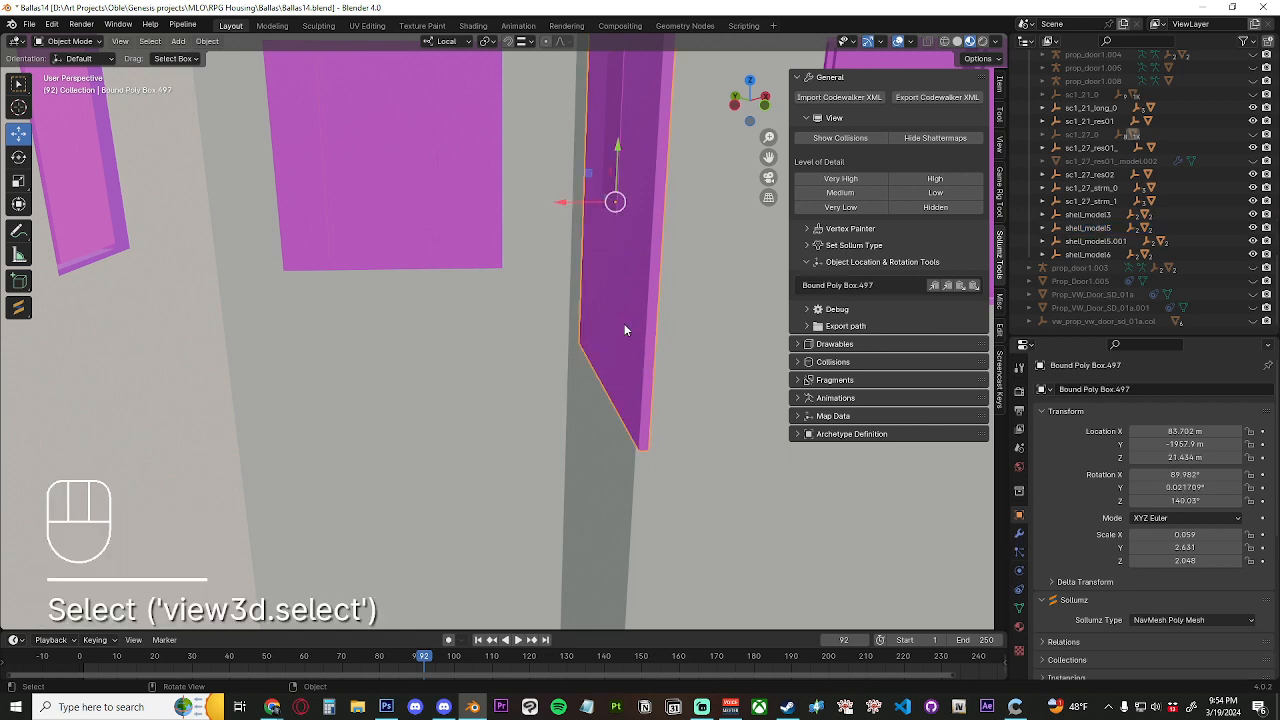
scroll(624, 330, "down", 3)
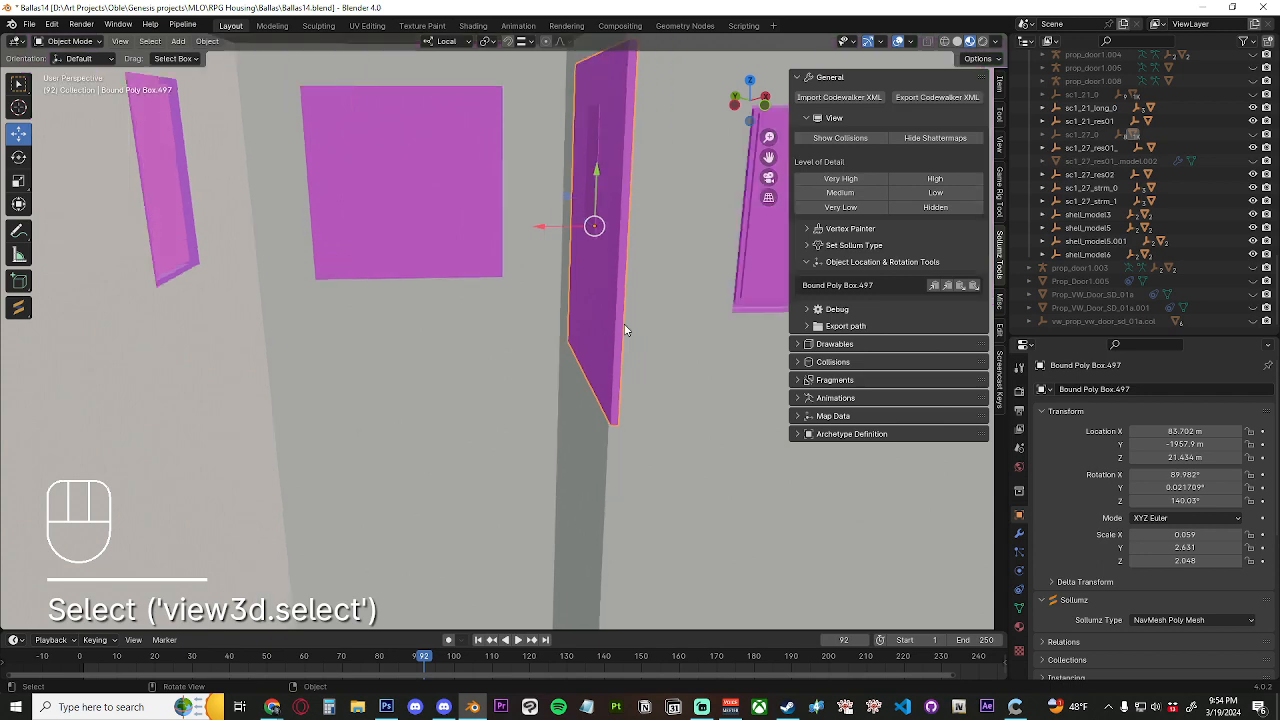
scroll(624, 330, "up", 3)
scroll(624, 330, "down", 6)
scroll(624, 330, "up", 6)
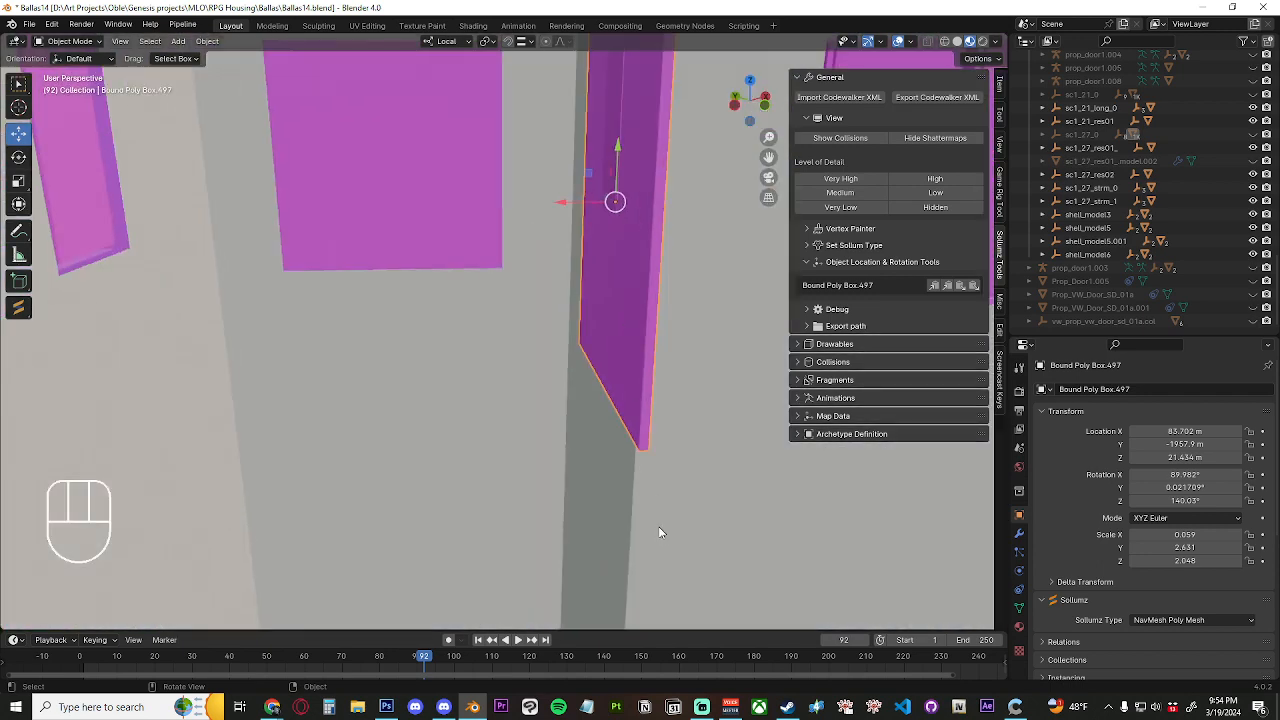
scroll(655, 528, "up", 2)
middle_click_drag(629, 527, 643, 462, "shift")
key("h")
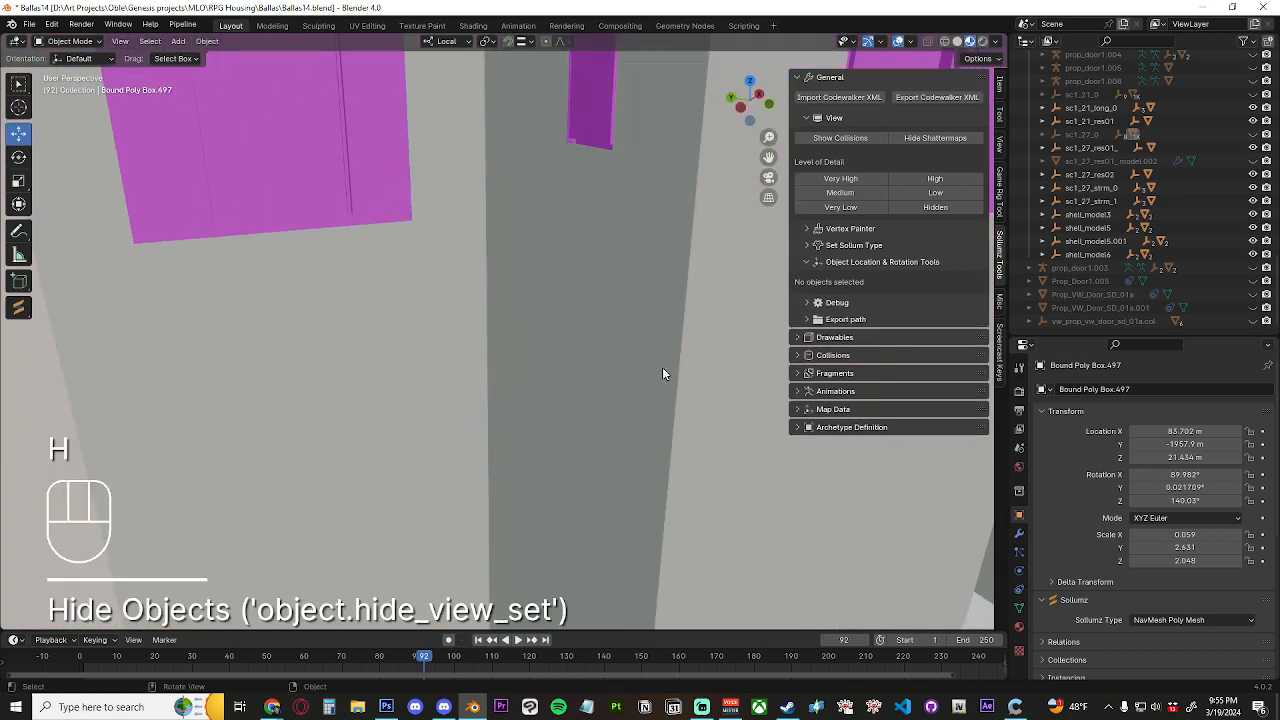
Examine the shell's placement under the purple house from outside, together with the neighbouring houses
middle_click_drag(663, 371, 401, 401, "shift")
scroll(401, 401, "down", 8)
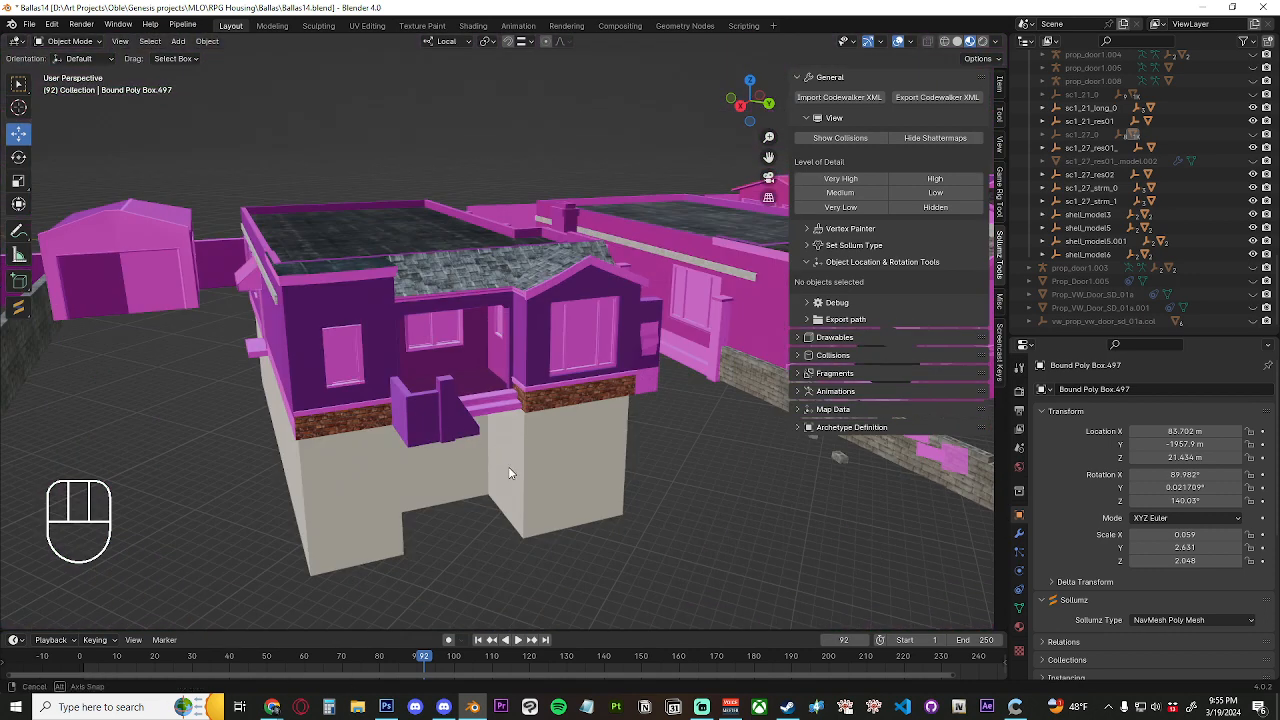
middle_click_drag(508, 466, 543, 428)
scroll(537, 408, "down", 5)
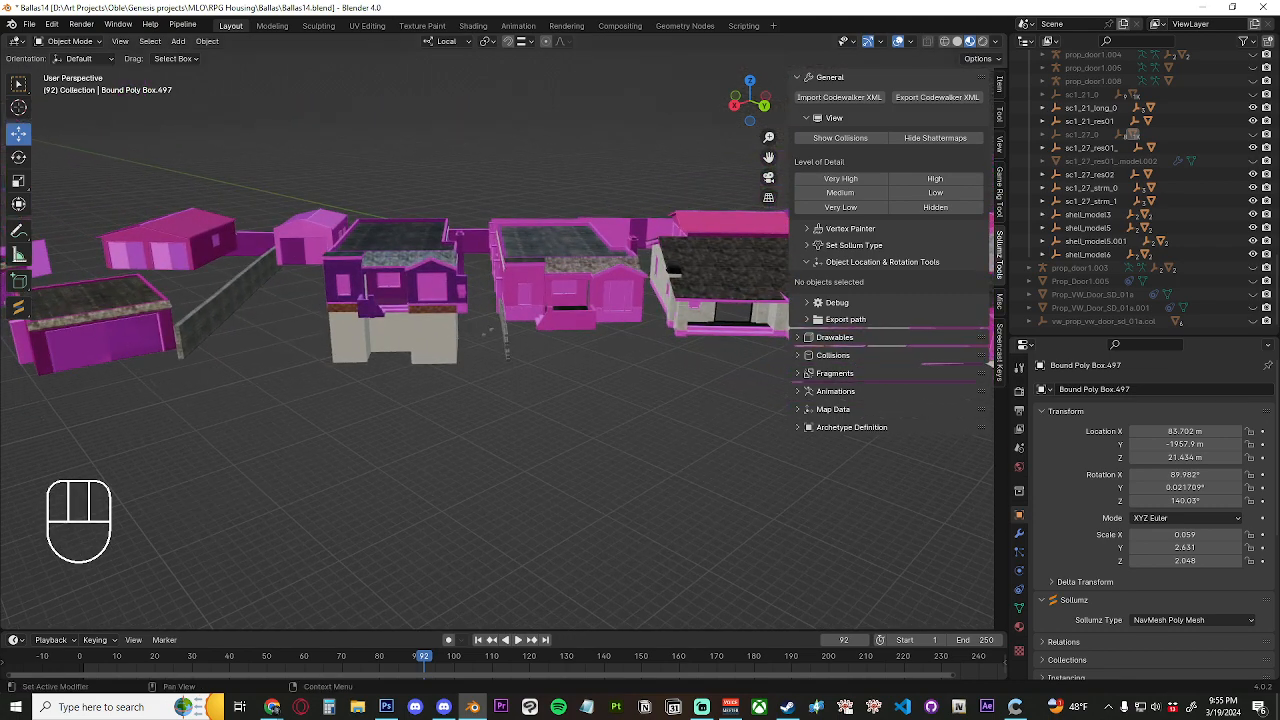